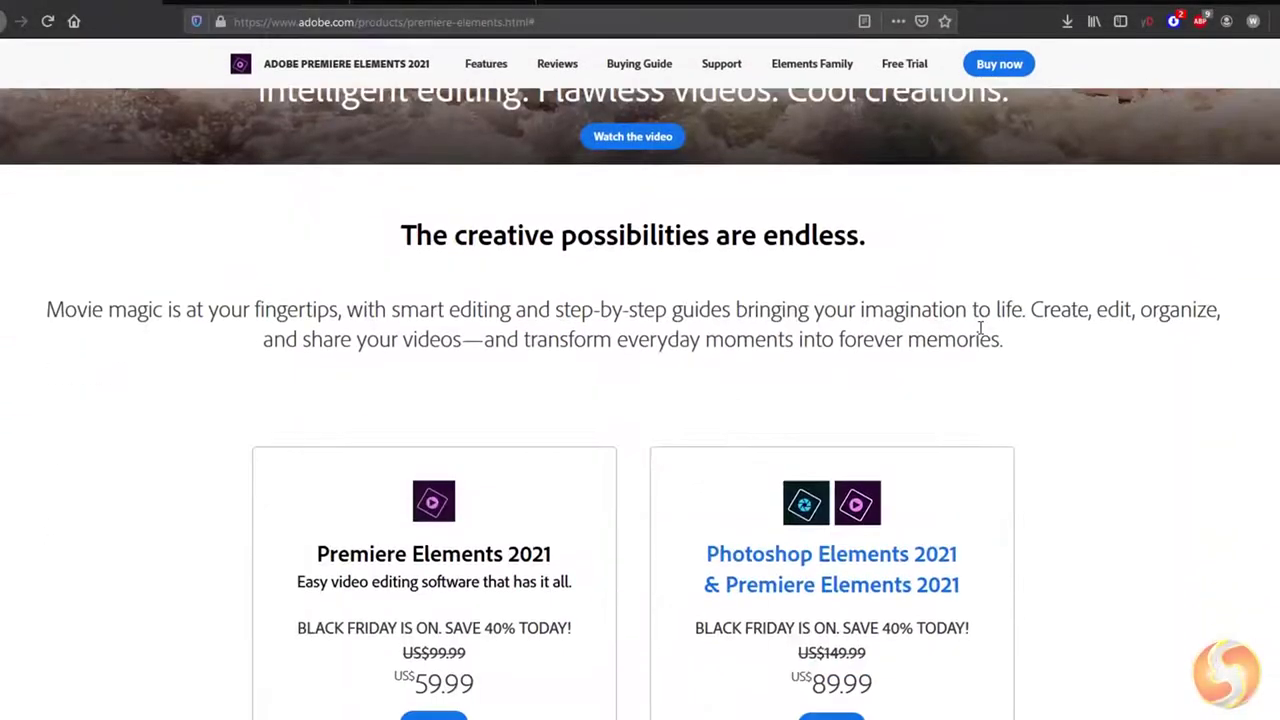
Step: Browse the Premiere Elements product page, the YouTube channel and the Skills Factory Win a License page
{"action": "scroll", "coordinate": [980, 330], "scroll_direction": "down", "scroll_amount": 3}
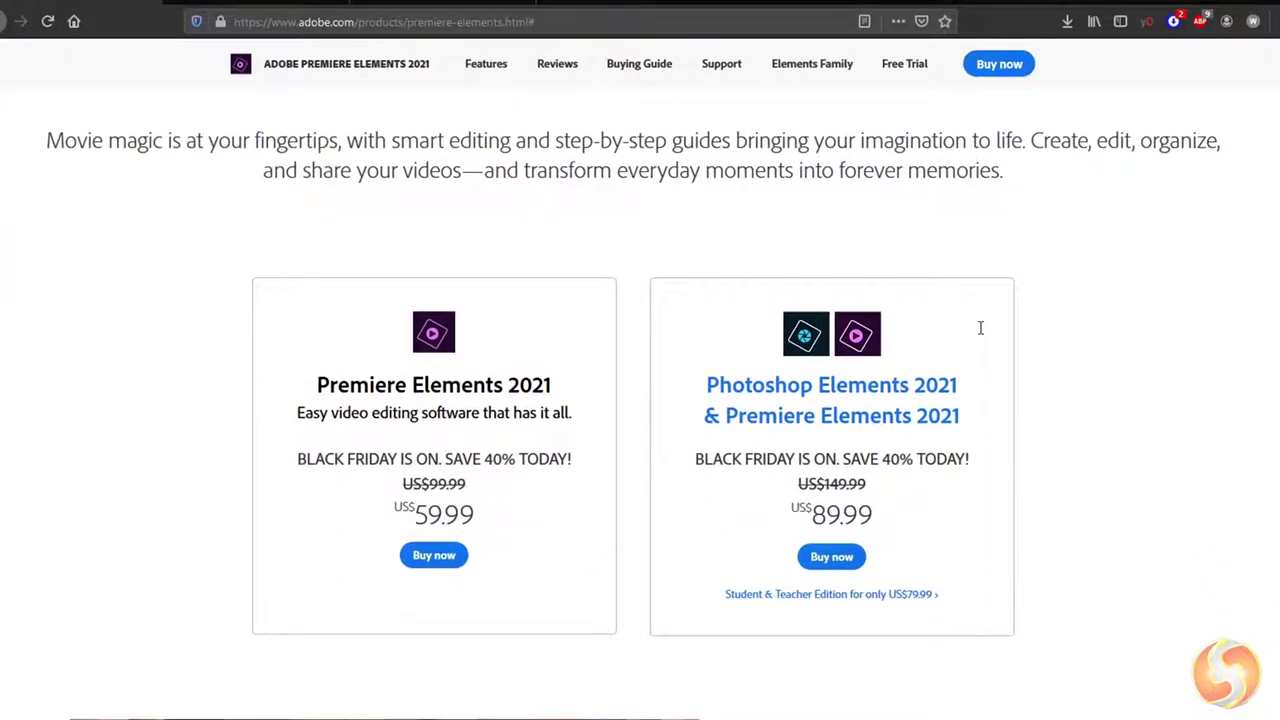
{"action": "scroll", "coordinate": [979, 330], "scroll_direction": "down", "scroll_amount": 6}
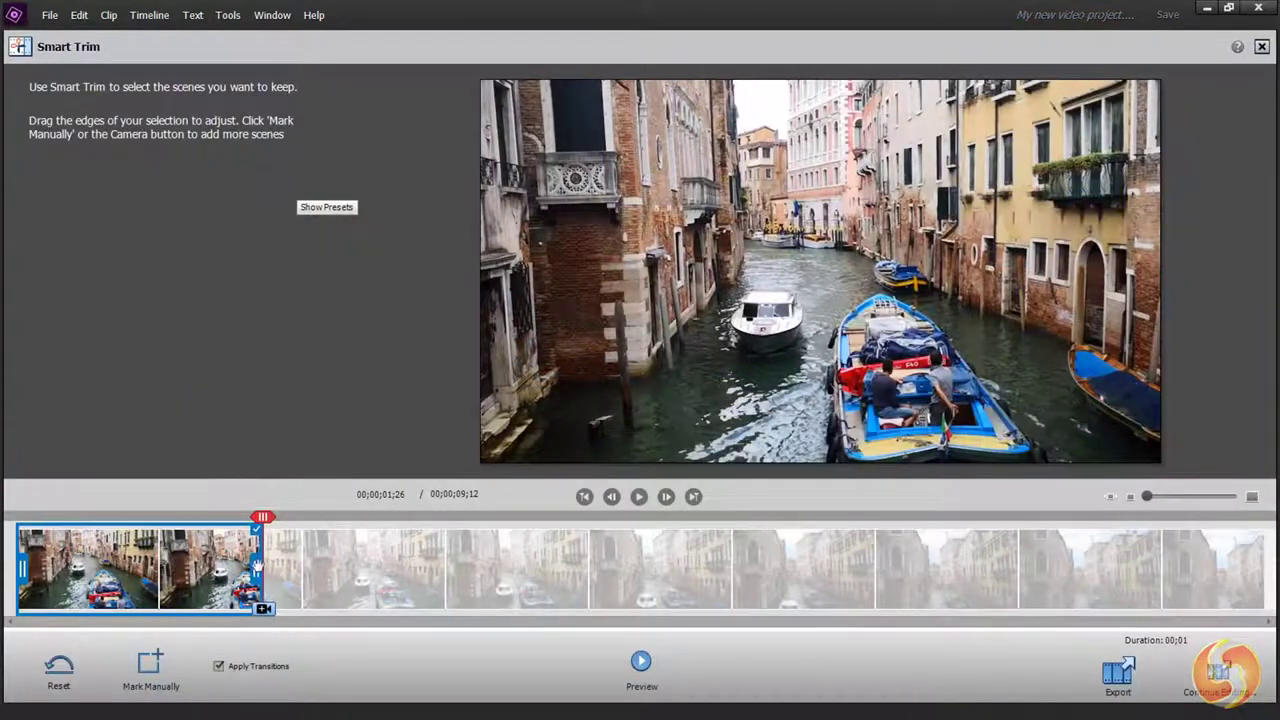
{"action": "left_click_drag", "start_coordinate": [257, 566], "coordinate": [583, 570]}
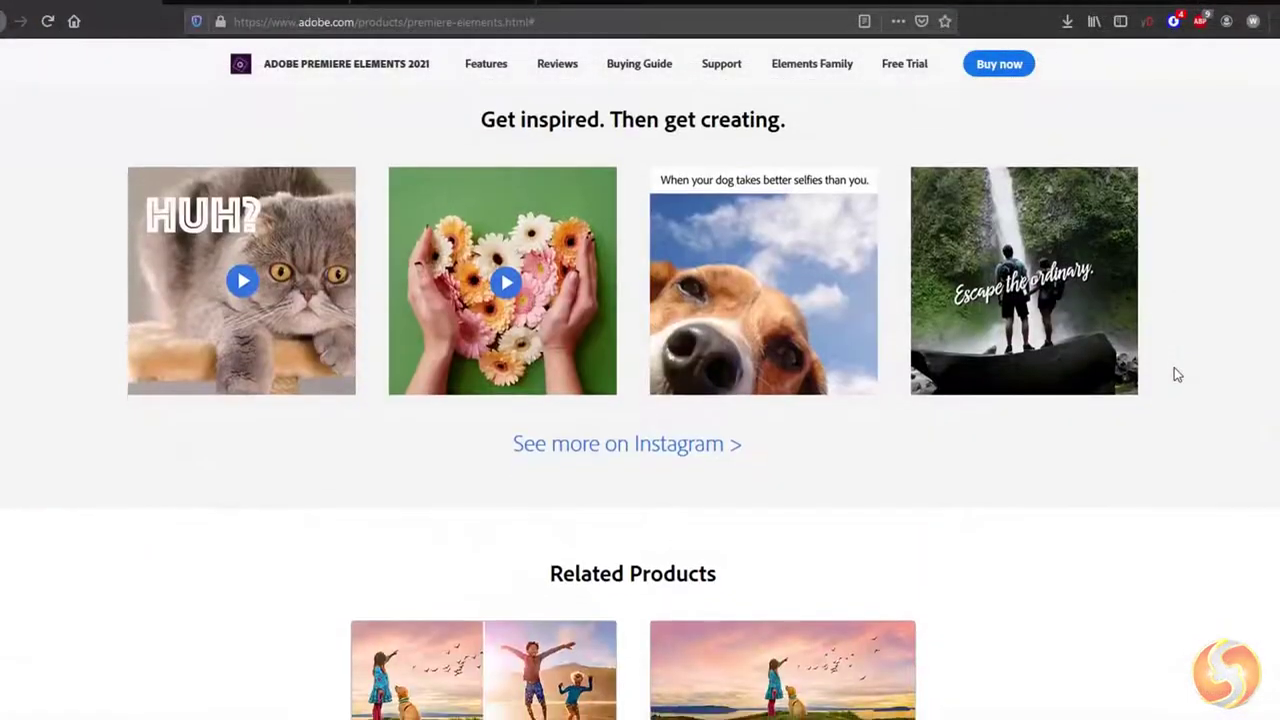
{"action": "scroll", "coordinate": [1177, 374], "scroll_direction": "down", "scroll_amount": 3}
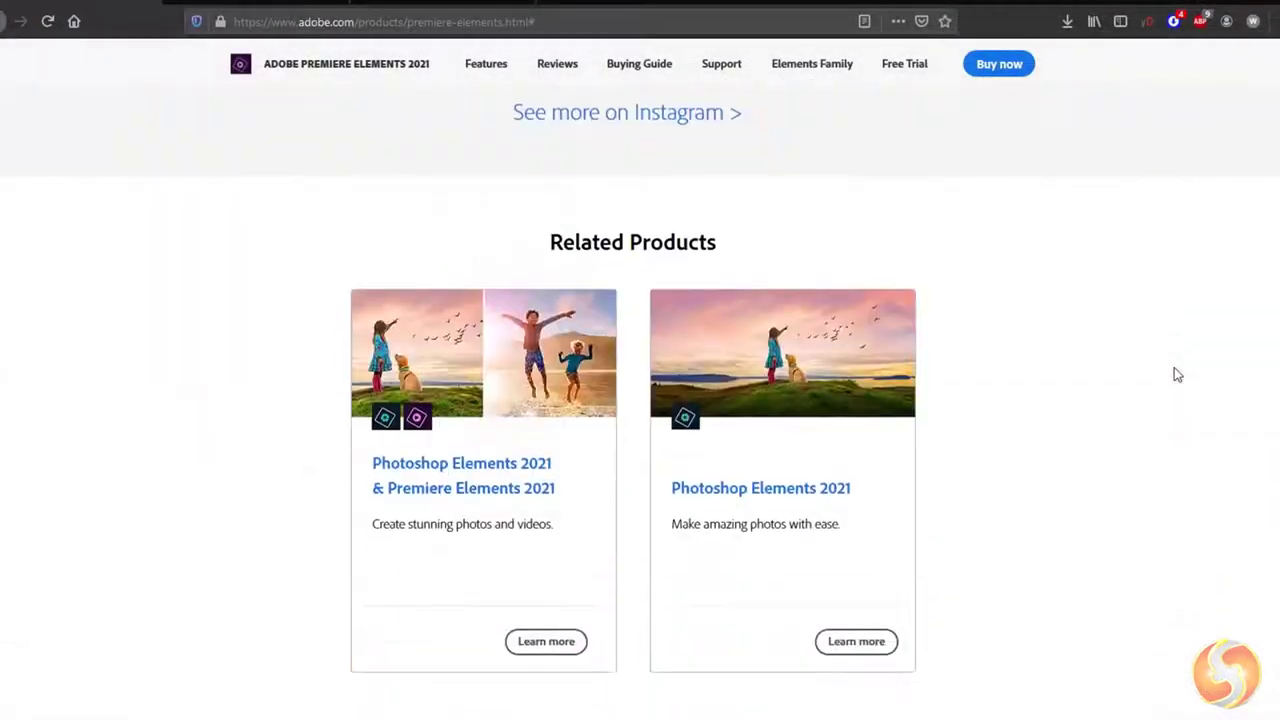
{"action": "scroll", "coordinate": [1177, 374], "scroll_direction": "down", "scroll_amount": 3}
{"action": "scroll", "coordinate": [1177, 374], "scroll_direction": "up", "scroll_amount": 2}
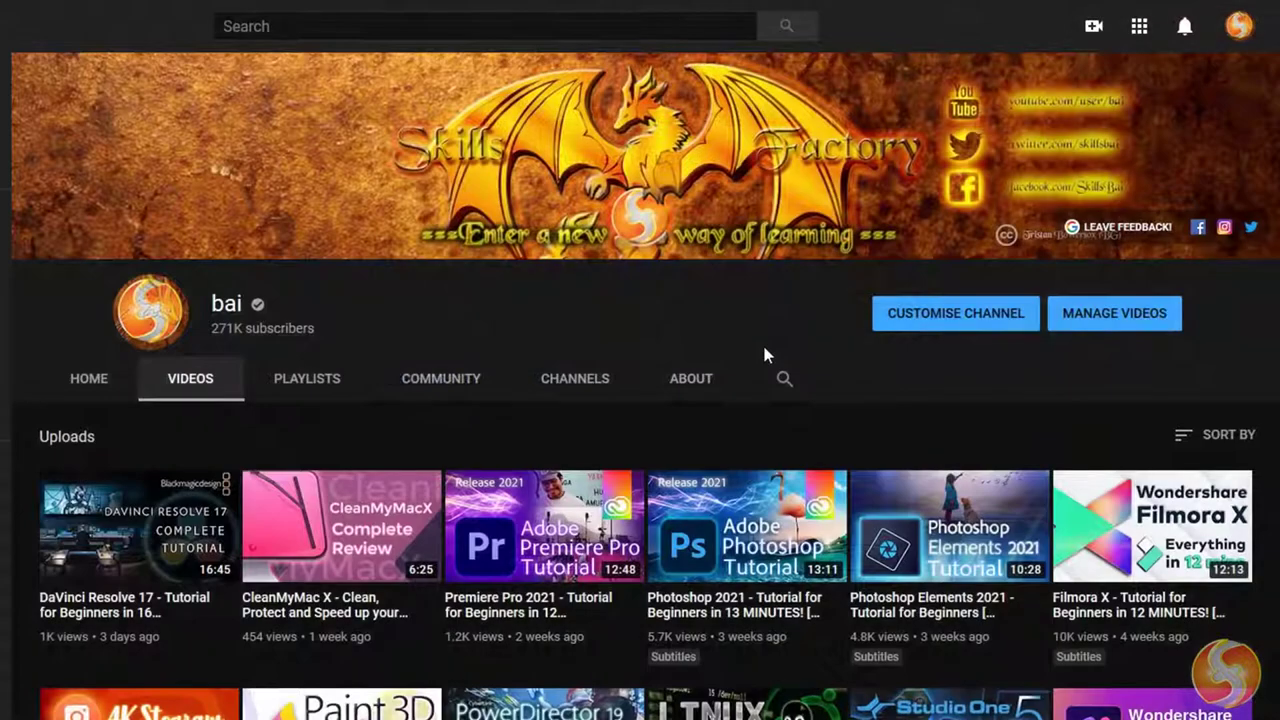
{"action": "scroll", "coordinate": [764, 349], "scroll_direction": "down", "scroll_amount": 4}
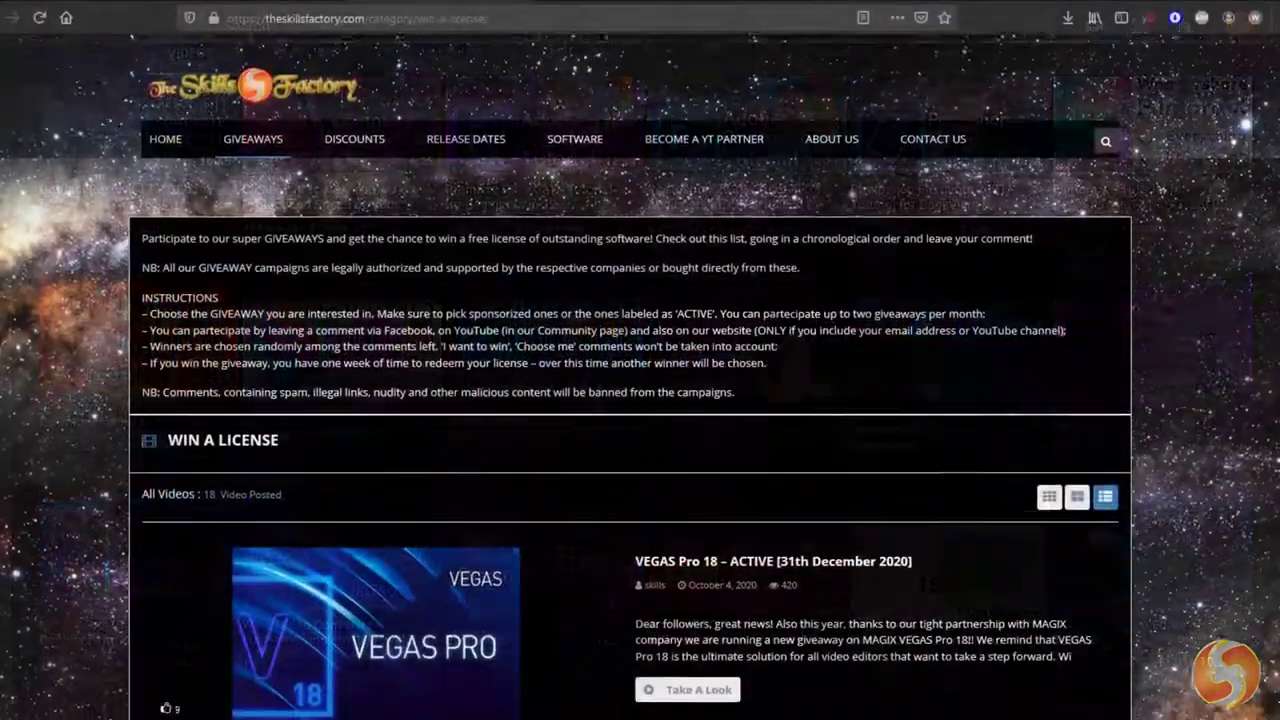
{"action": "scroll", "coordinate": [966, 308], "scroll_direction": "down", "scroll_amount": 3}
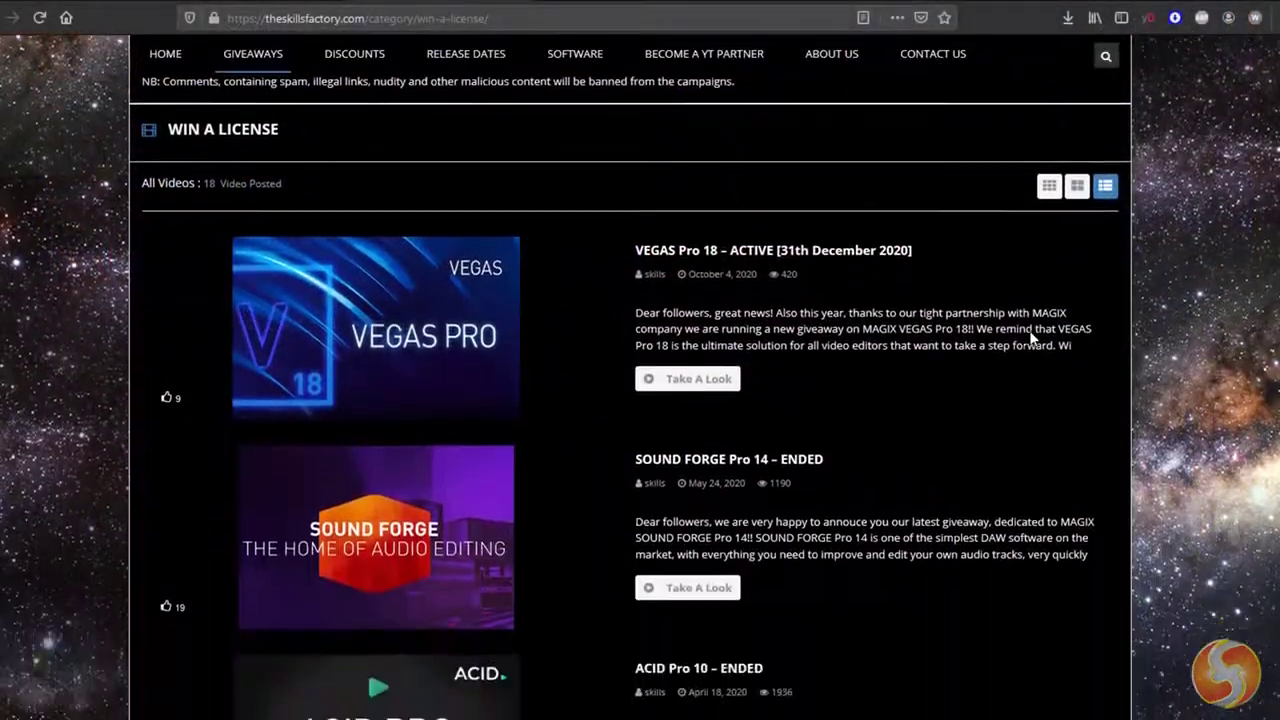
{"action": "scroll", "coordinate": [1033, 341], "scroll_direction": "down", "scroll_amount": 8}
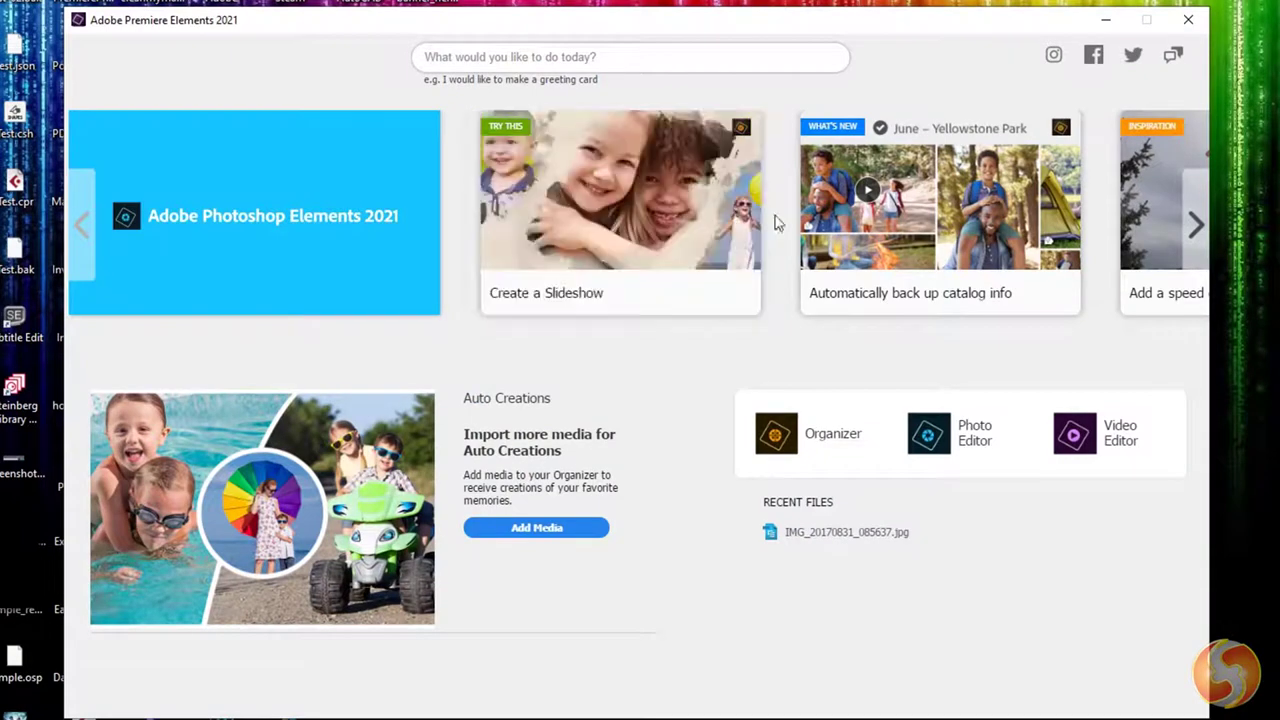
{"action": "left_click", "coordinate": [1198, 232]}
{"action": "left_click", "coordinate": [1198, 232]}
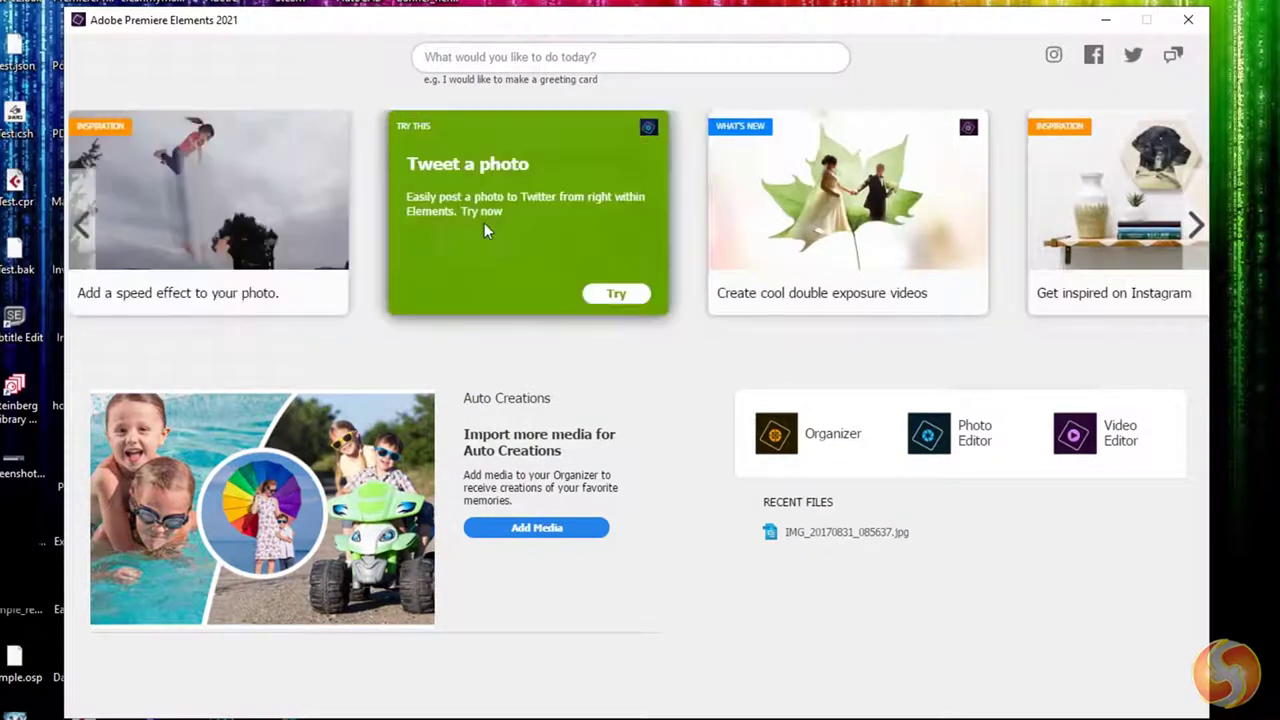
{"action": "left_click", "coordinate": [601, 59]}
{"action": "type", "text": "animated matte"}
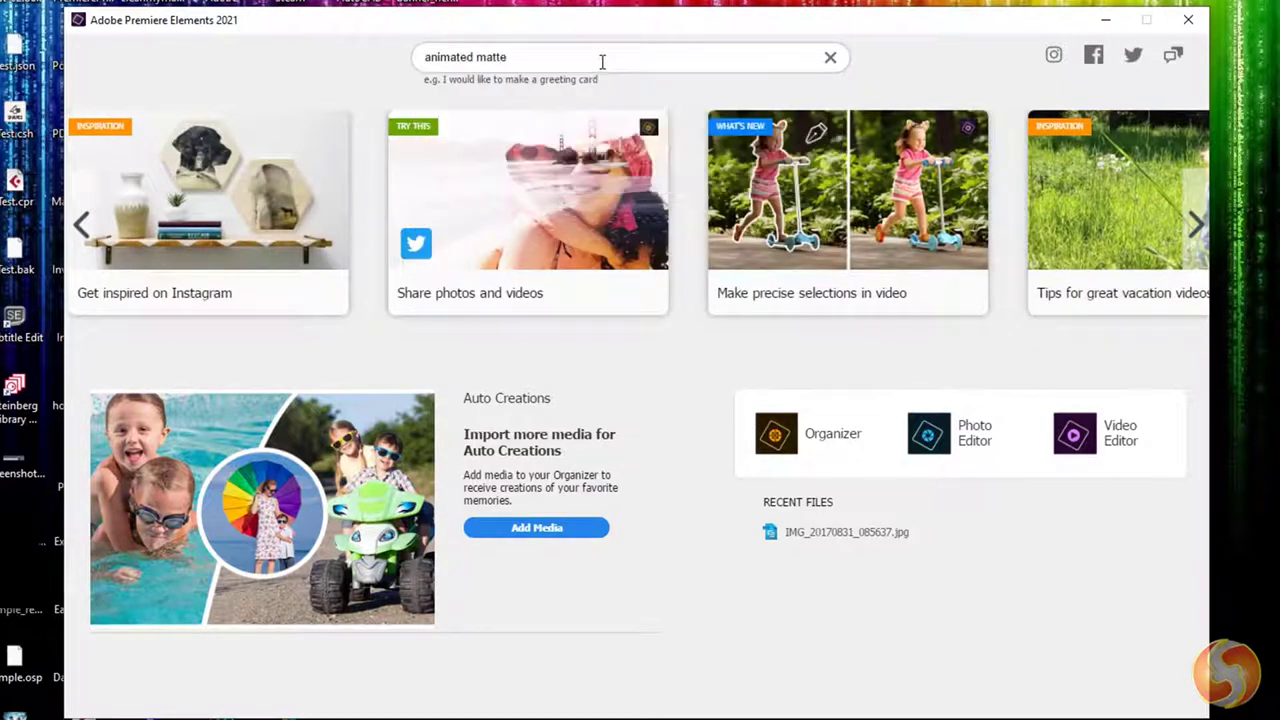
{"action": "key", "text": "Return"}
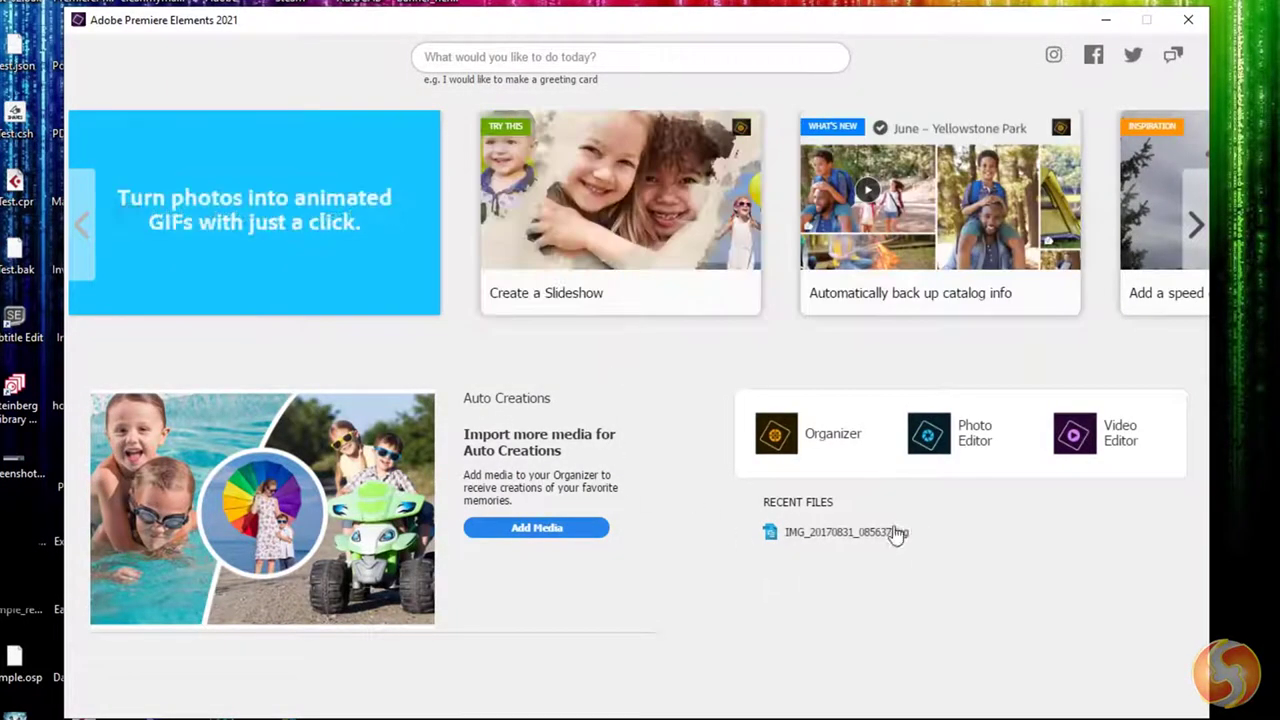
Step: View the catalog in Elements Organizer by Events, then launch the Photo Editor
{"action": "left_click", "coordinate": [826, 447]}
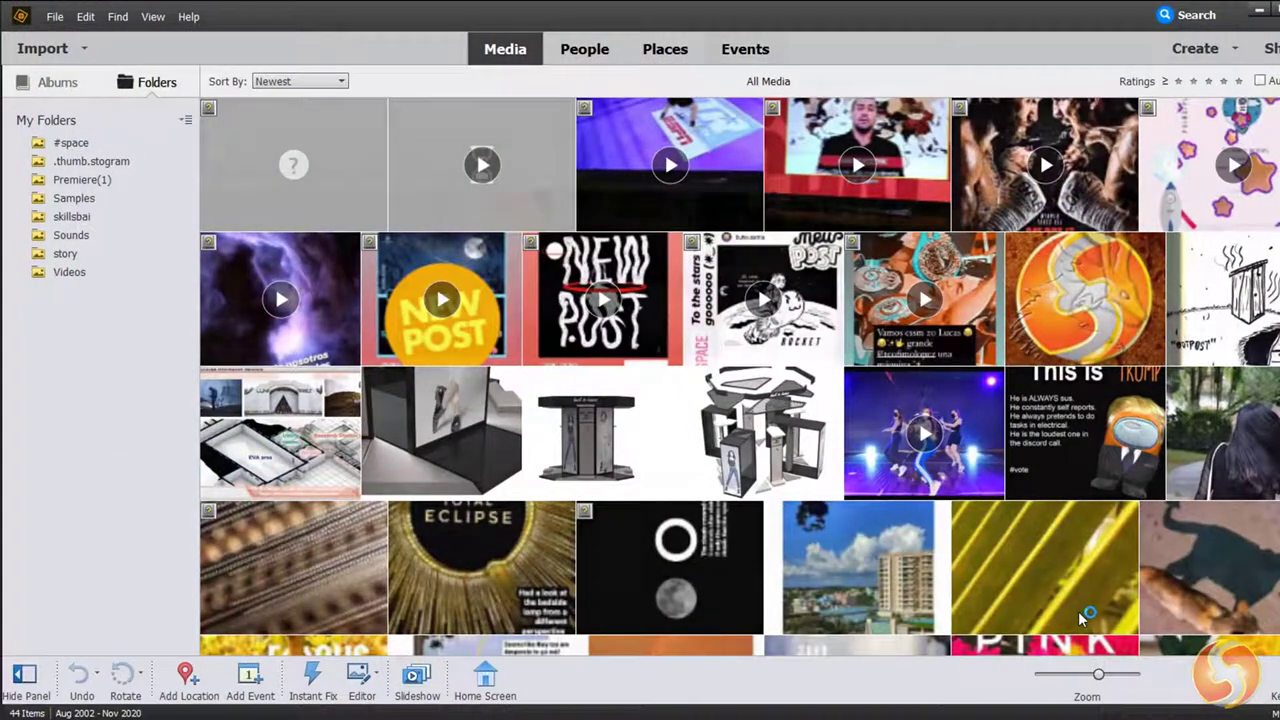
{"action": "left_click", "coordinate": [753, 55]}
{"action": "left_click", "coordinate": [975, 440]}
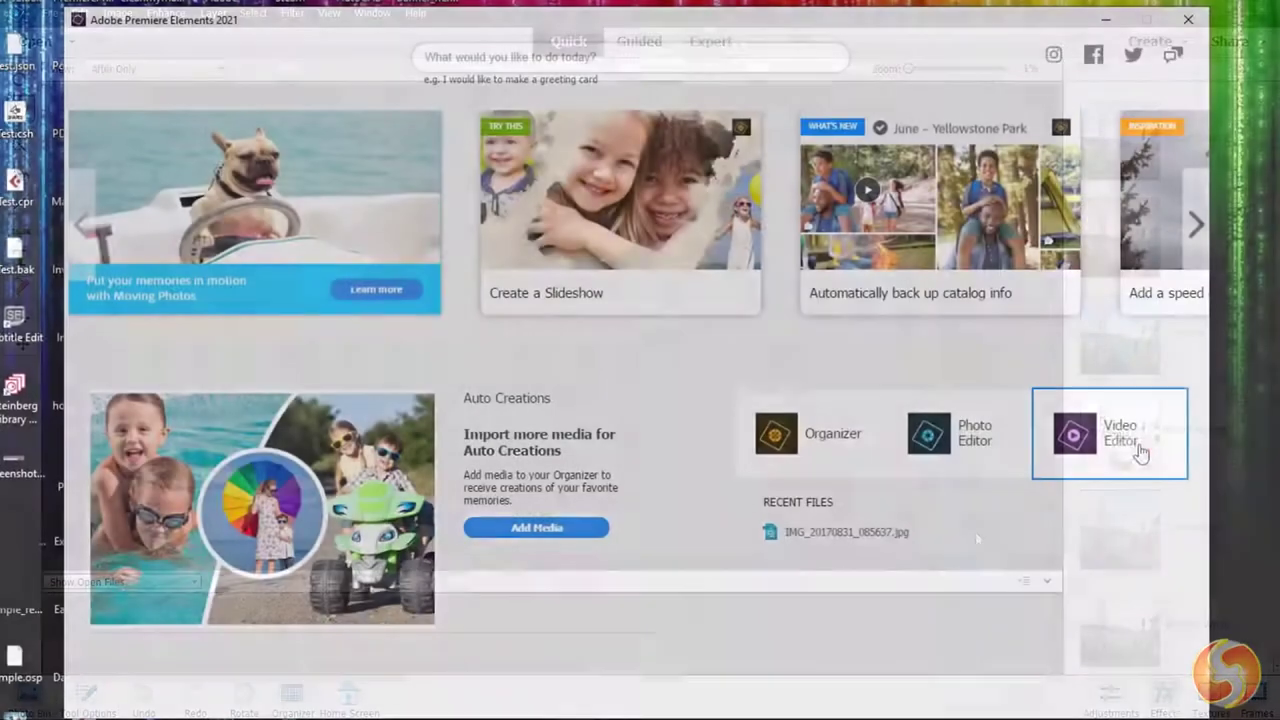
Step: Resize the Blur brush and blur around the gondola prow, with the Video Editor launched
{"action": "left_click", "coordinate": [1137, 452]}
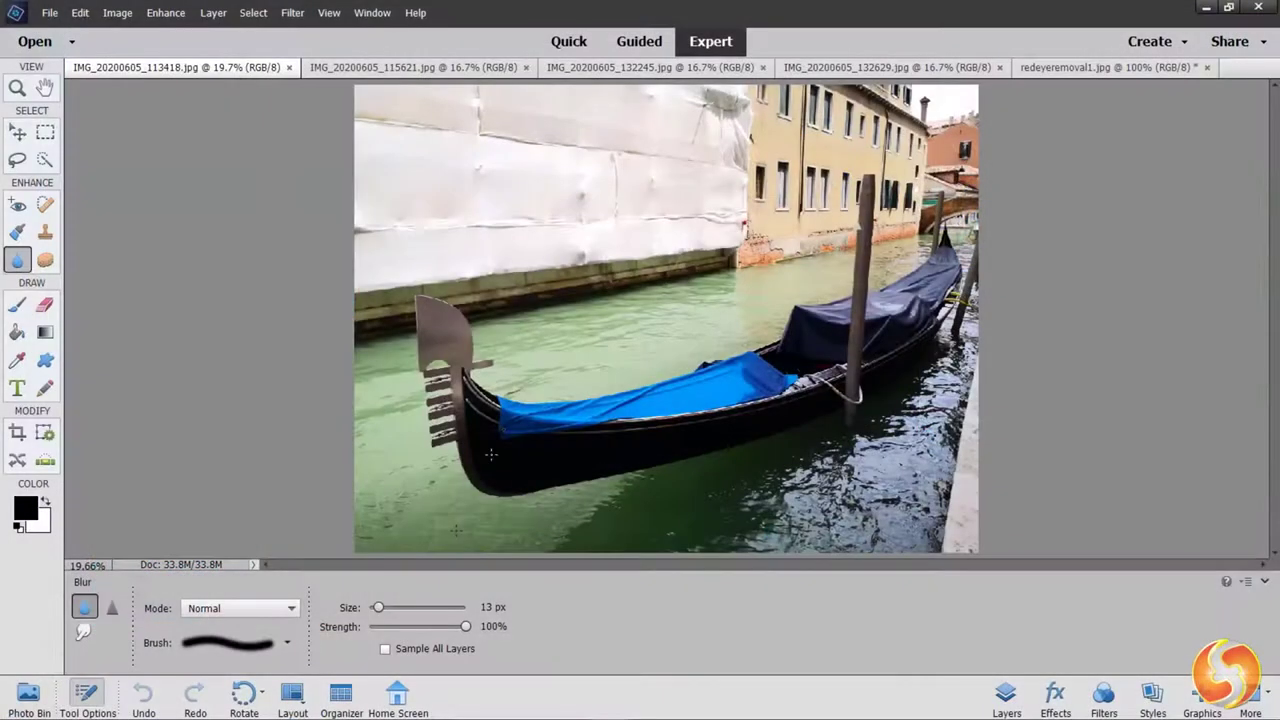
{"action": "left_click_drag", "start_coordinate": [380, 607], "coordinate": [438, 607]}
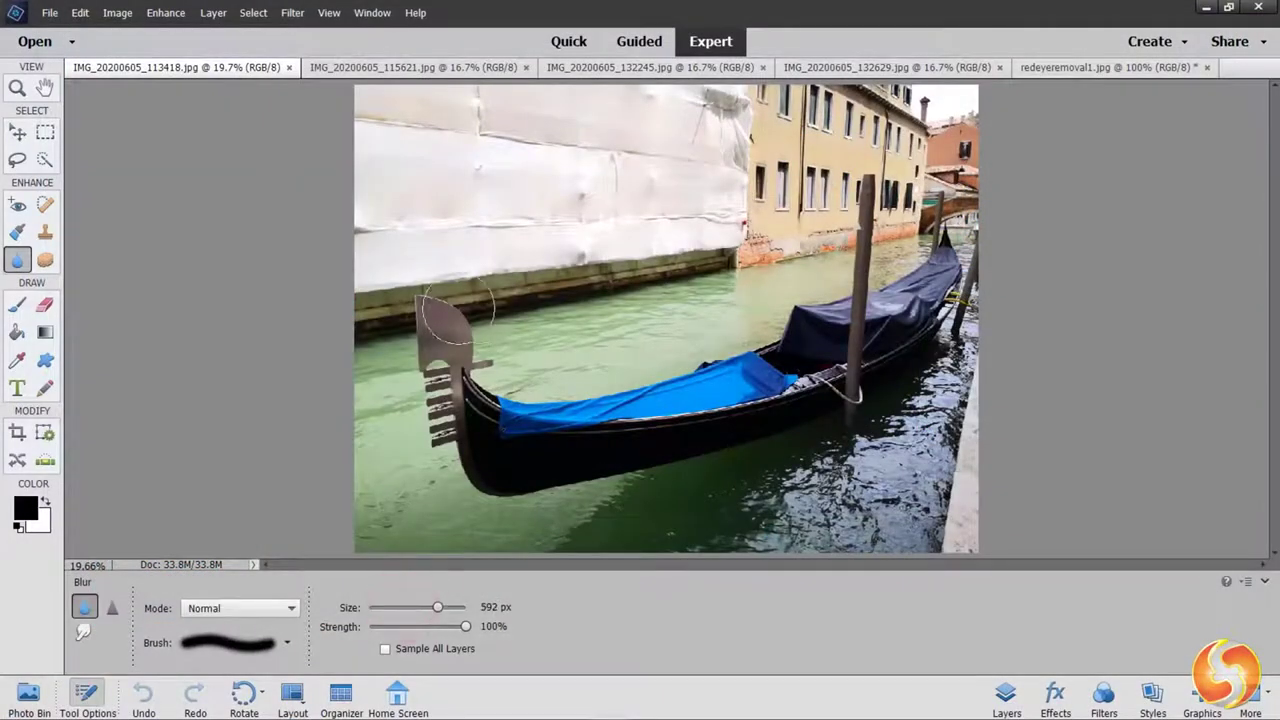
{"action": "left_click", "coordinate": [484, 308]}
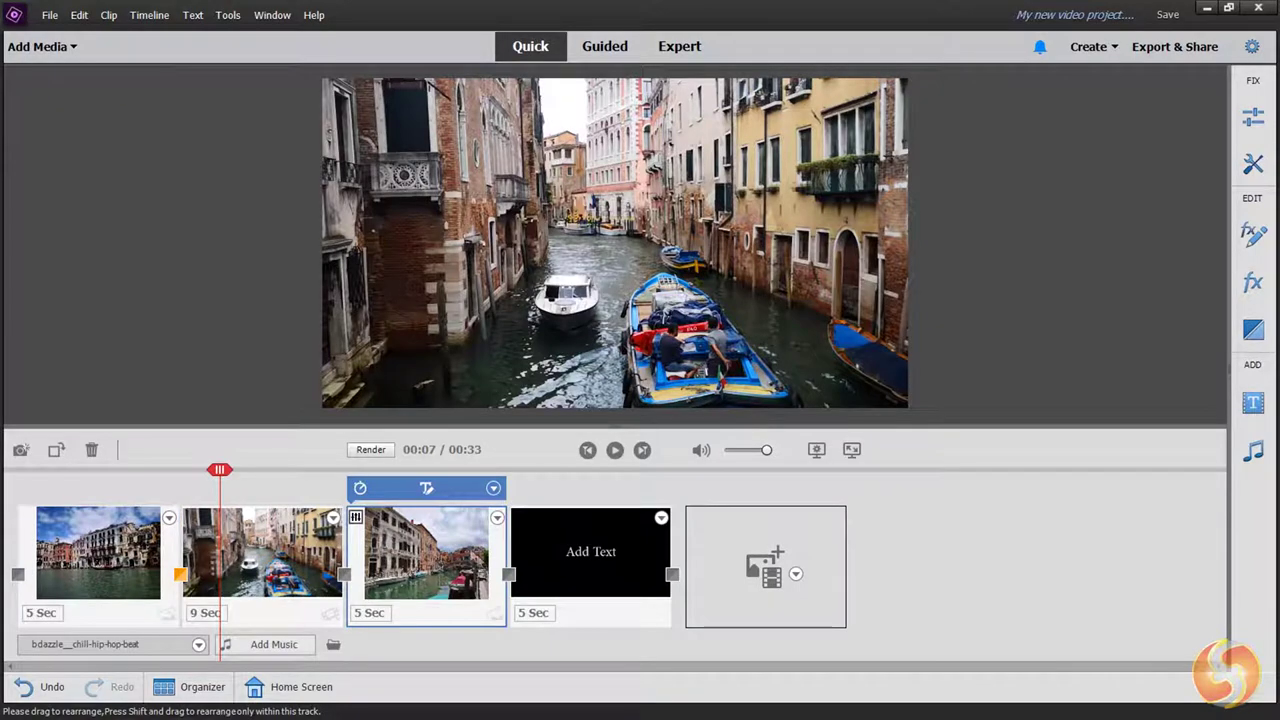
Step: Browse the Guided Basics edits and zoom into the timeline to widen the clips
{"action": "left_click", "coordinate": [605, 47]}
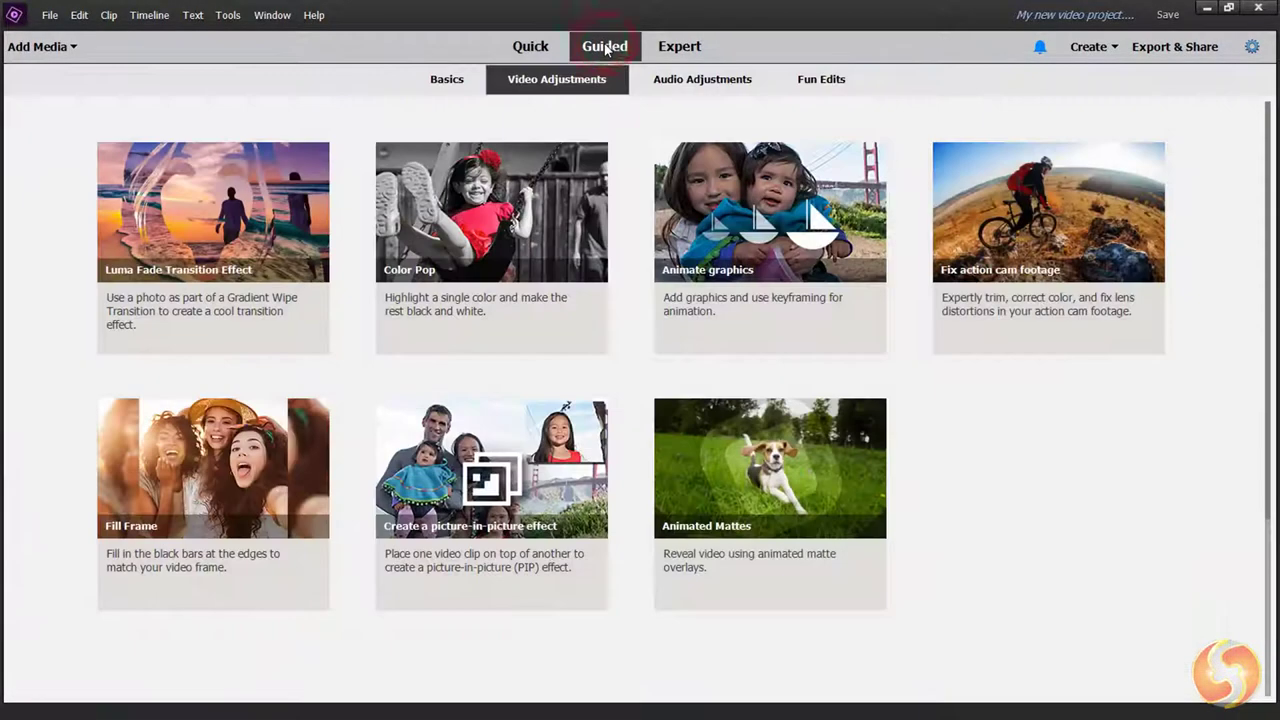
{"action": "left_click", "coordinate": [447, 80]}
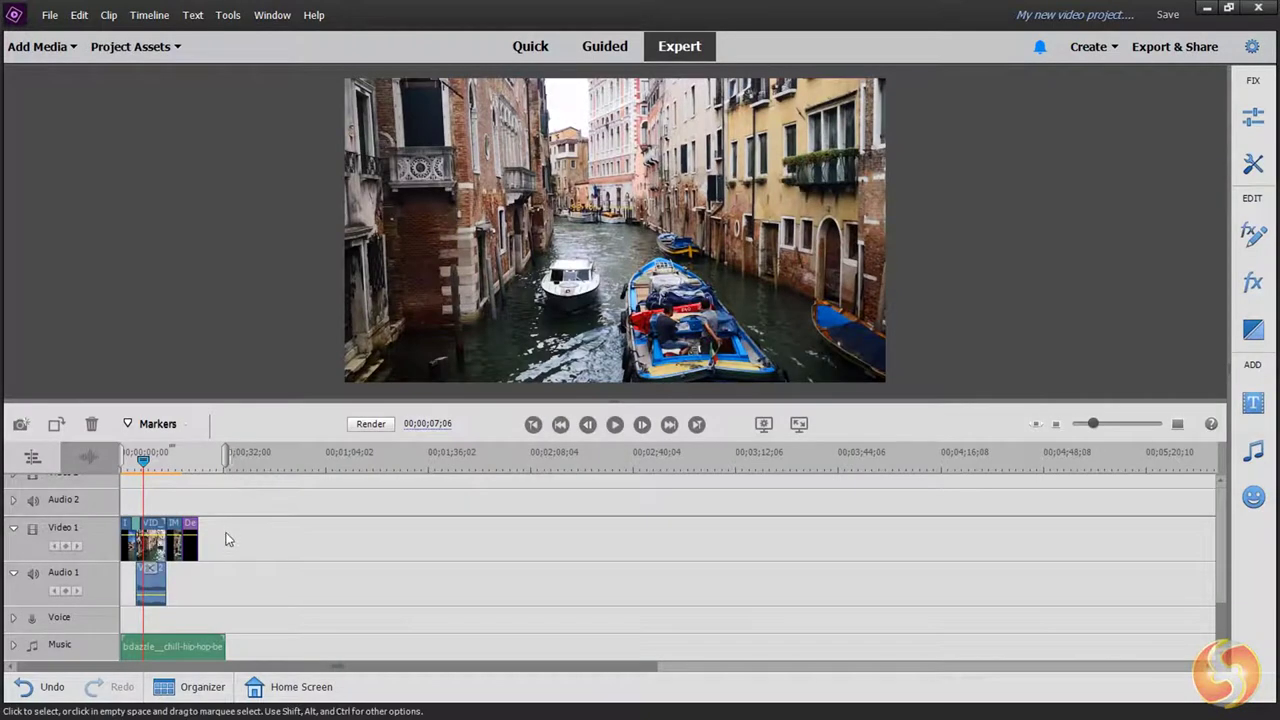
{"action": "left_click_drag", "start_coordinate": [1093, 424], "coordinate": [1120, 425]}
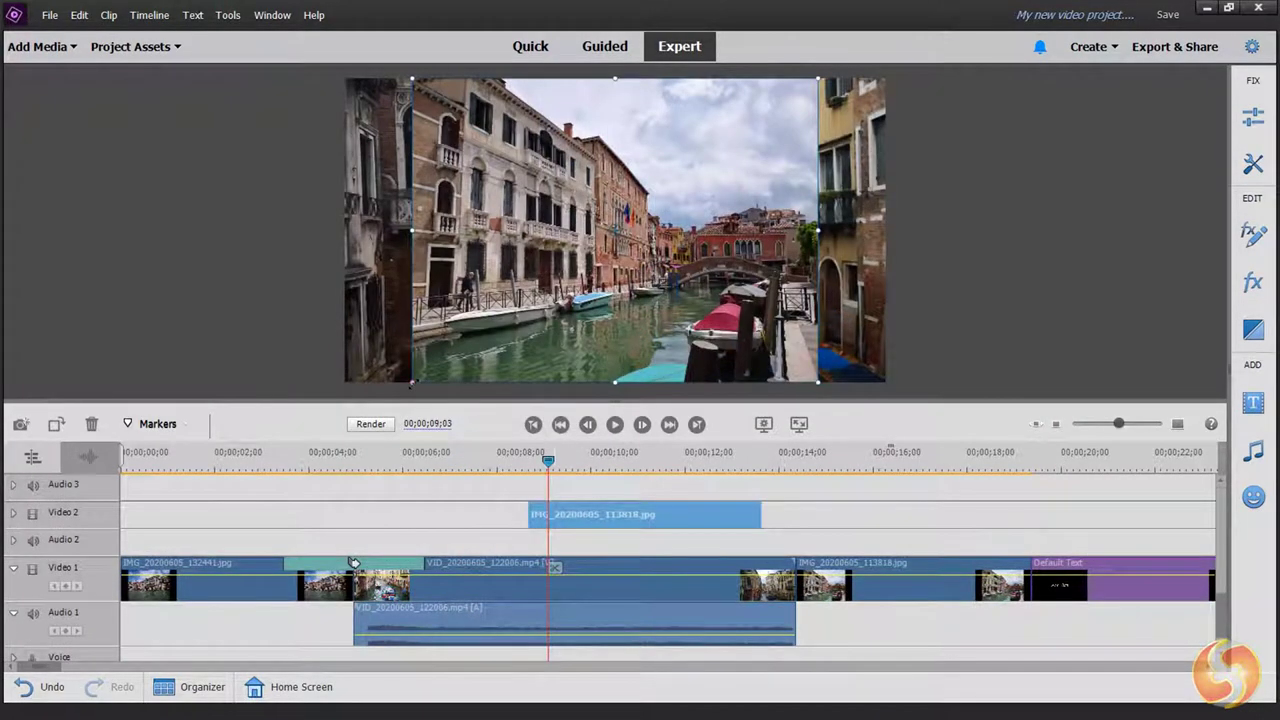
Step: Shrink the IMG_20200605_113818.jpg overlay into an upper-right inset and preview it
{"action": "left_click_drag", "start_coordinate": [412, 383], "coordinate": [487, 326]}
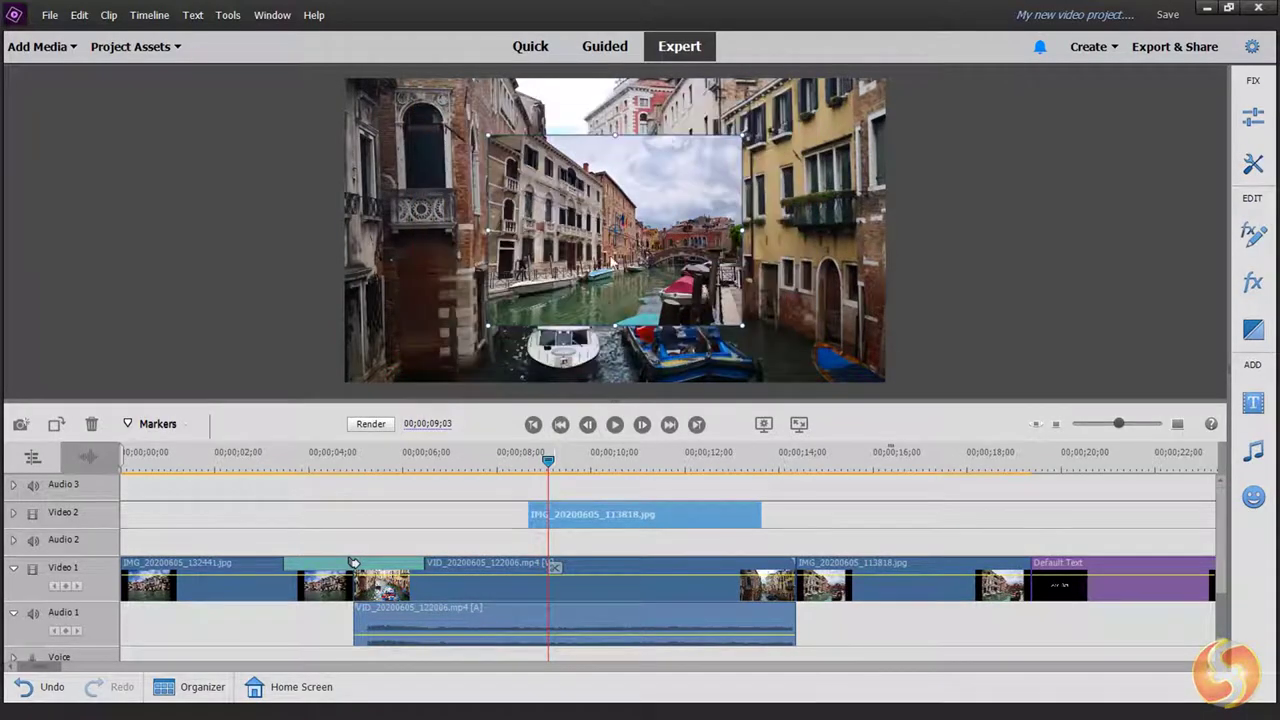
{"action": "left_click_drag", "start_coordinate": [620, 255], "coordinate": [720, 215]}
{"action": "key", "text": "space"}
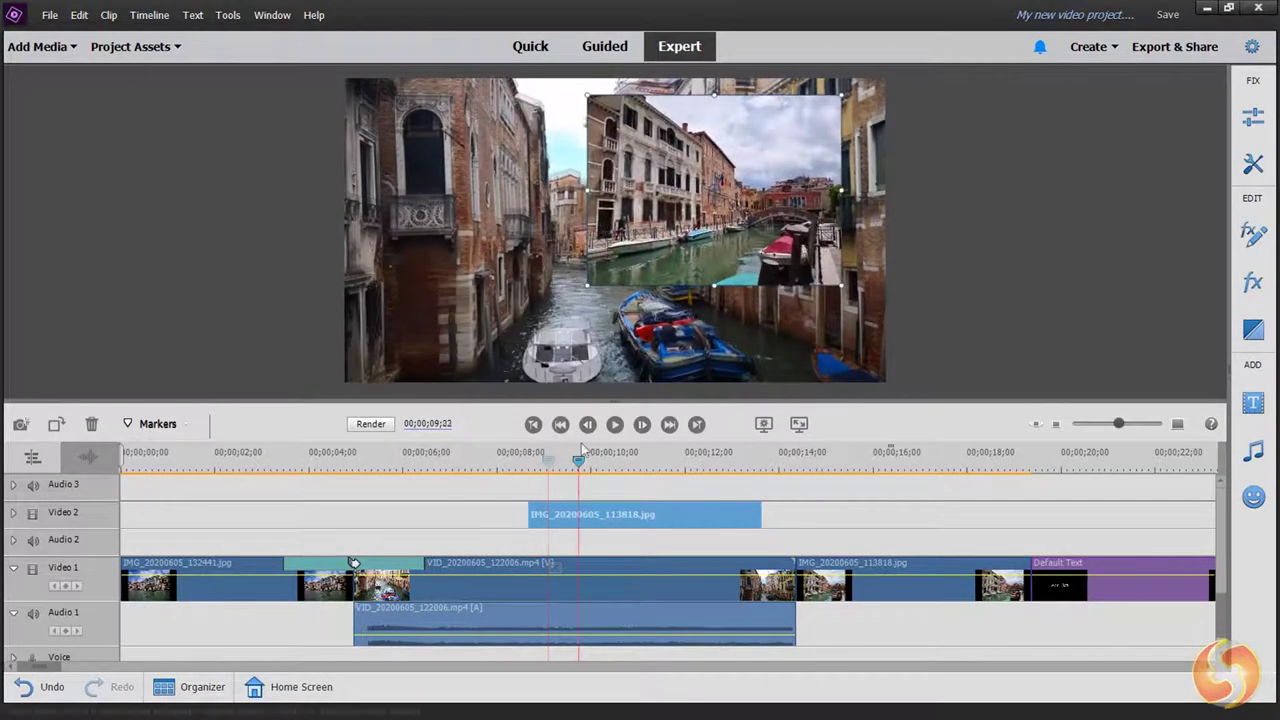
{"action": "key", "text": "space"}
{"action": "left_click", "coordinate": [629, 455]}
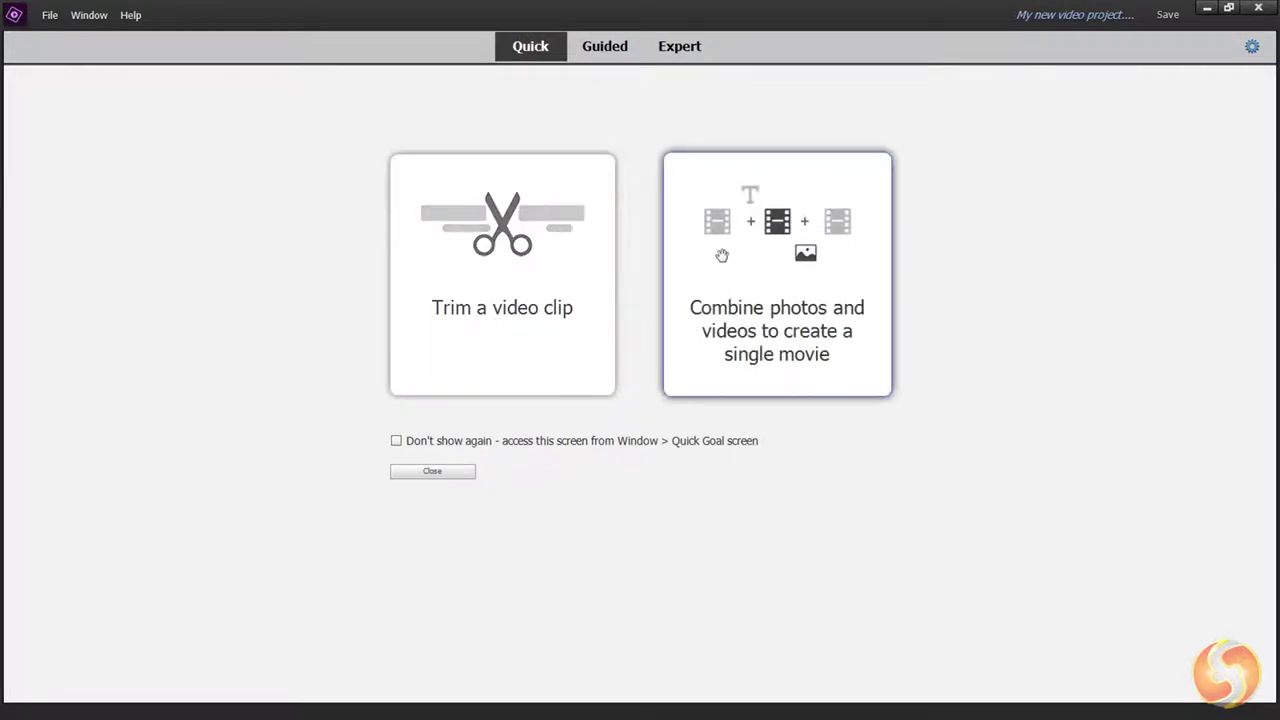
Step: Start a combined photos-and-videos movie with VID_20200605_122006.mp4 as its first clip
{"action": "left_click", "coordinate": [779, 292]}
{"action": "left_click", "coordinate": [473, 438]}
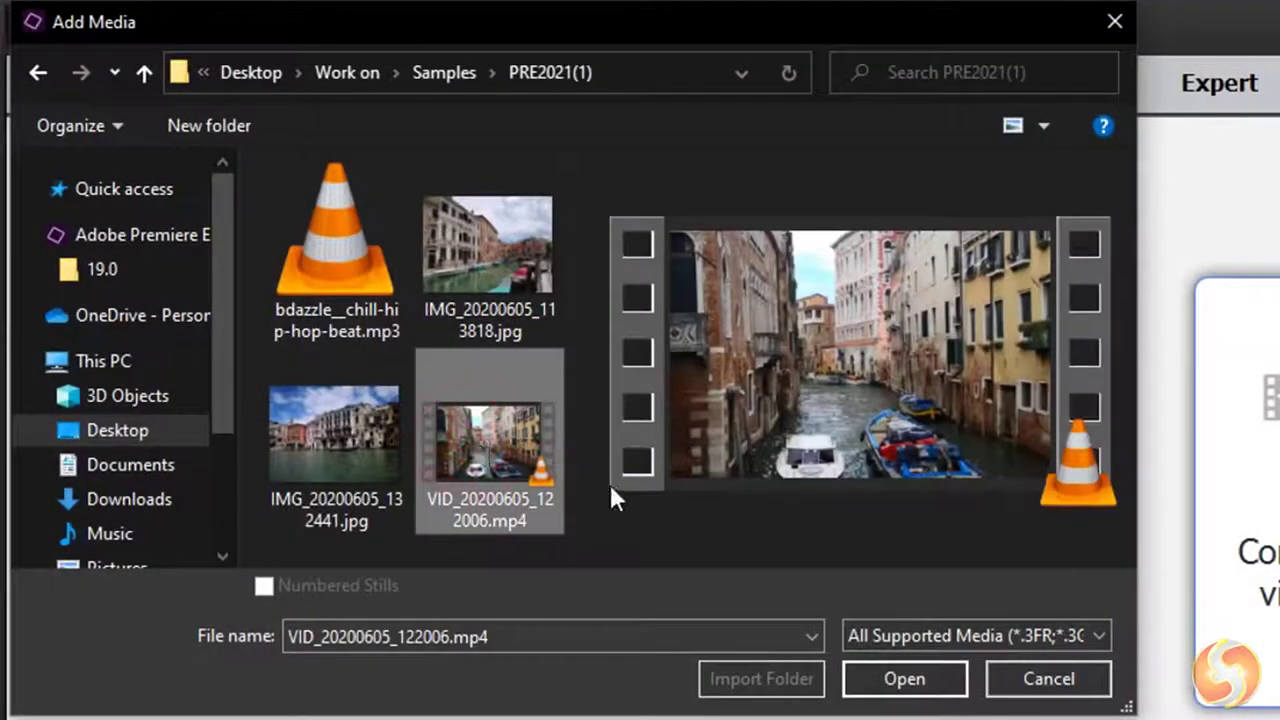
{"action": "left_click", "coordinate": [906, 679]}
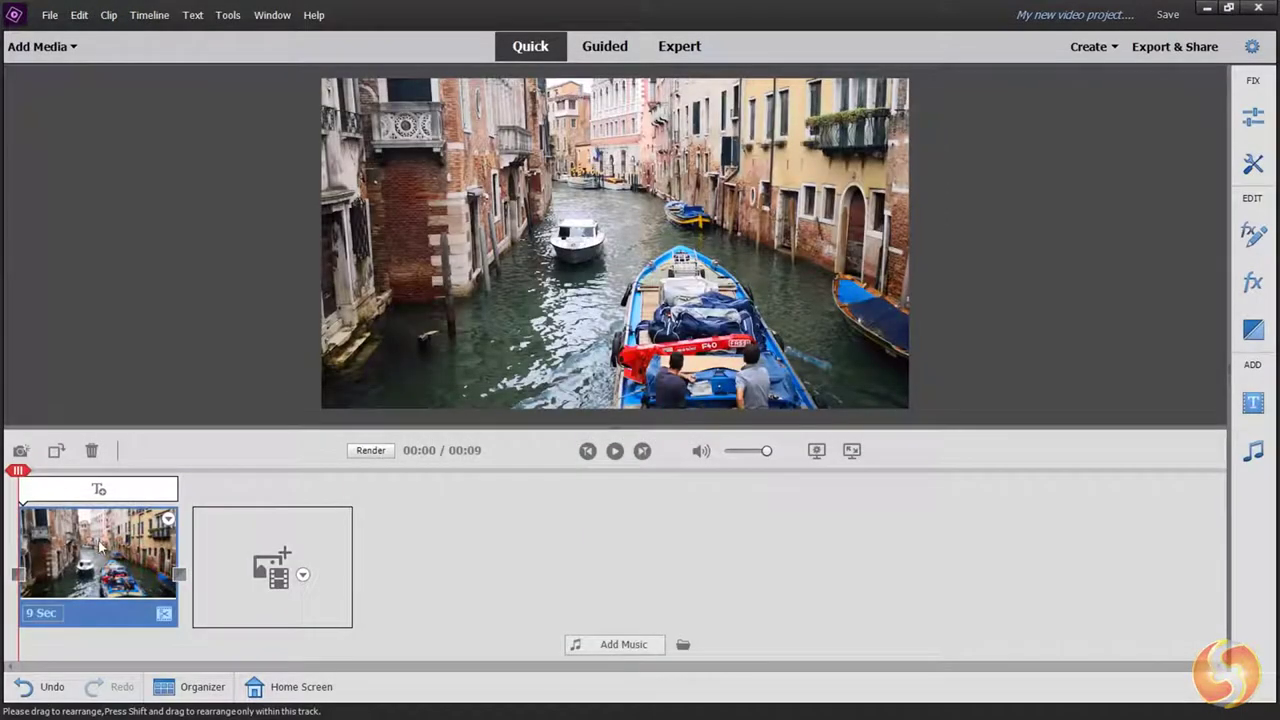
Step: Add the two JPG photos to the movie's end and the MP3 as background music
{"action": "key", "text": "alt+Tab"}
{"action": "left_click", "coordinate": [712, 468]}
{"action": "left_click_drag", "start_coordinate": [730, 468], "coordinate": [855, 335]}
{"action": "left_click_drag", "start_coordinate": [830, 380], "coordinate": [267, 563]}
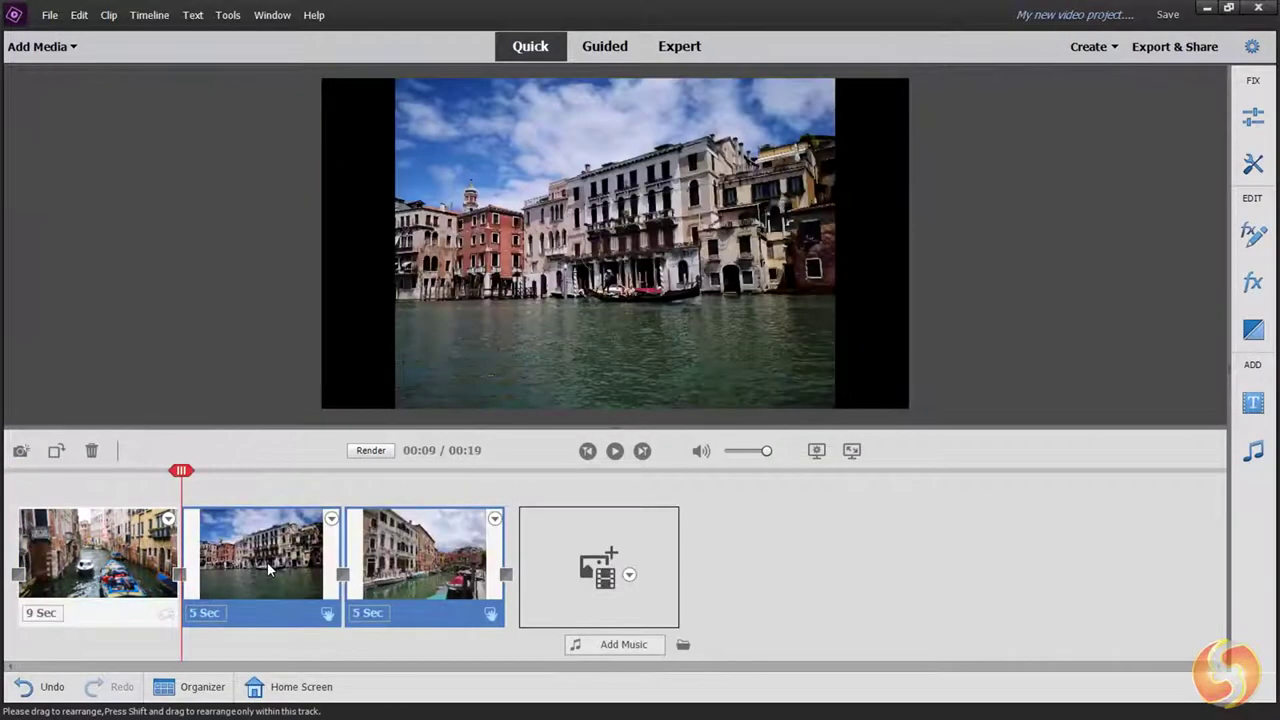
{"action": "key", "text": "alt+Tab"}
{"action": "left_click_drag", "start_coordinate": [638, 378], "coordinate": [77, 649]}
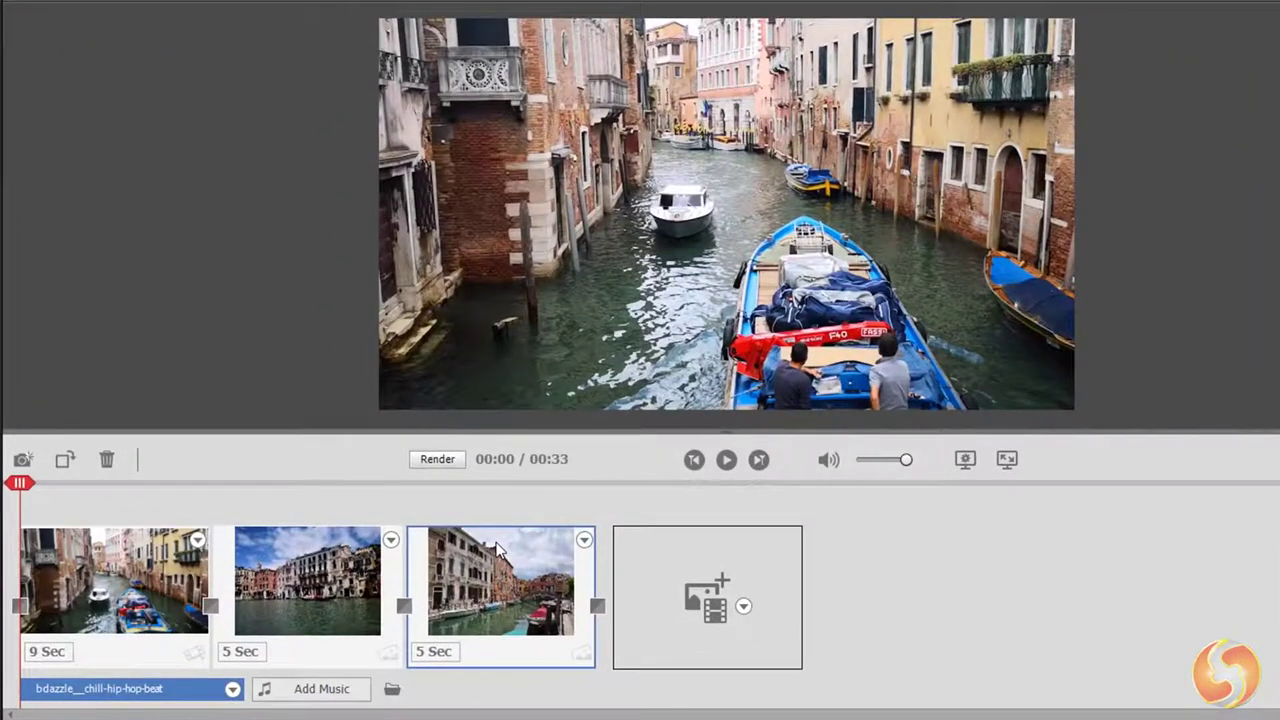
{"action": "left_click", "coordinate": [497, 549]}
{"action": "left_click", "coordinate": [291, 627]}
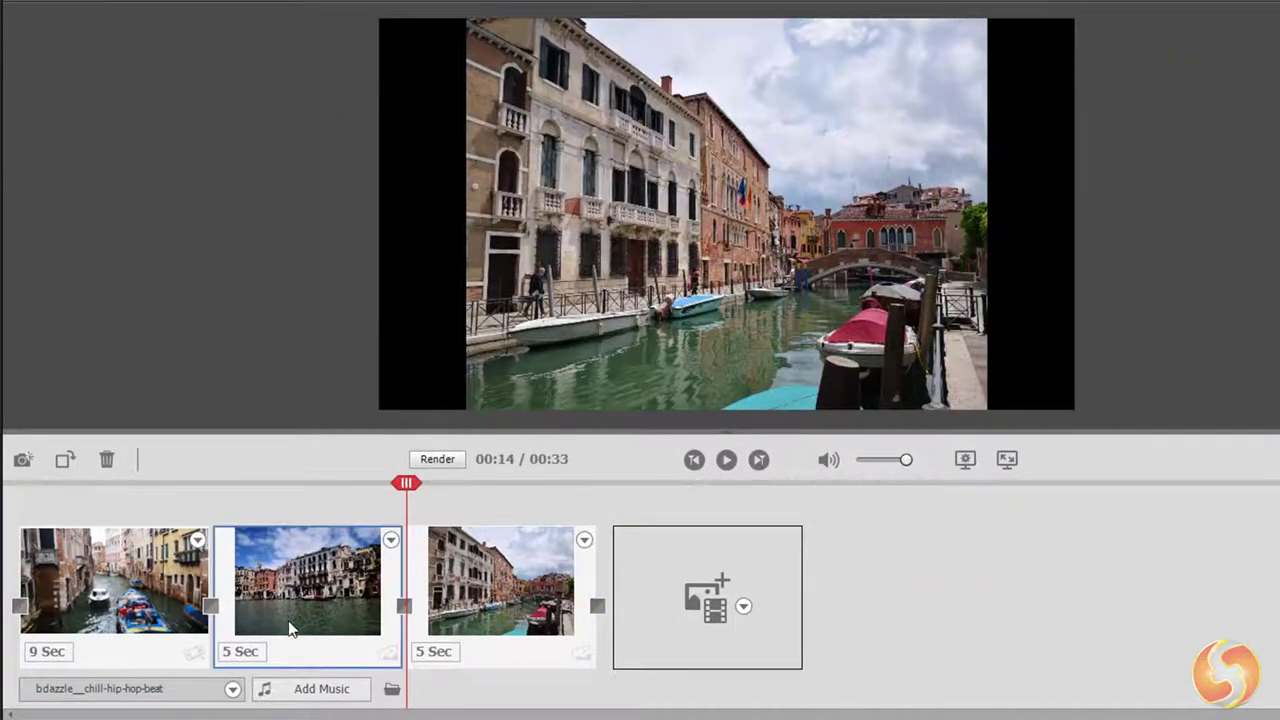
{"action": "left_click", "coordinate": [290, 627]}
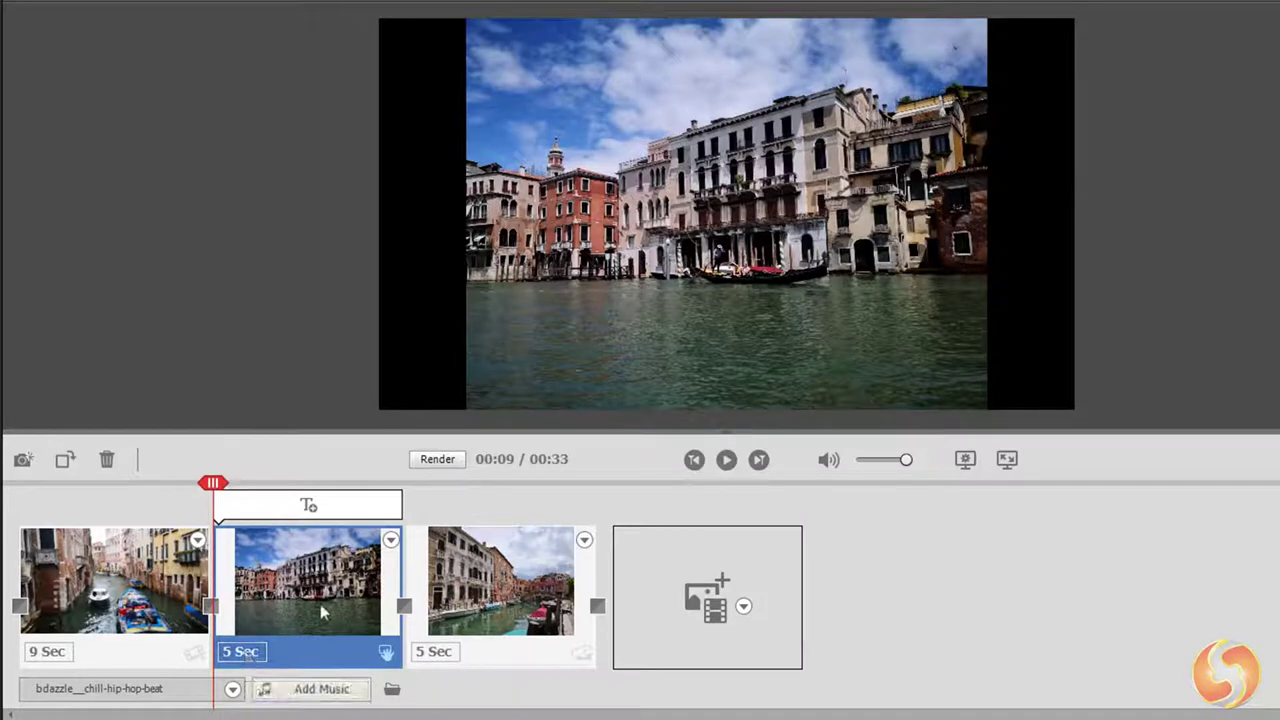
{"action": "left_click", "coordinate": [60, 688]}
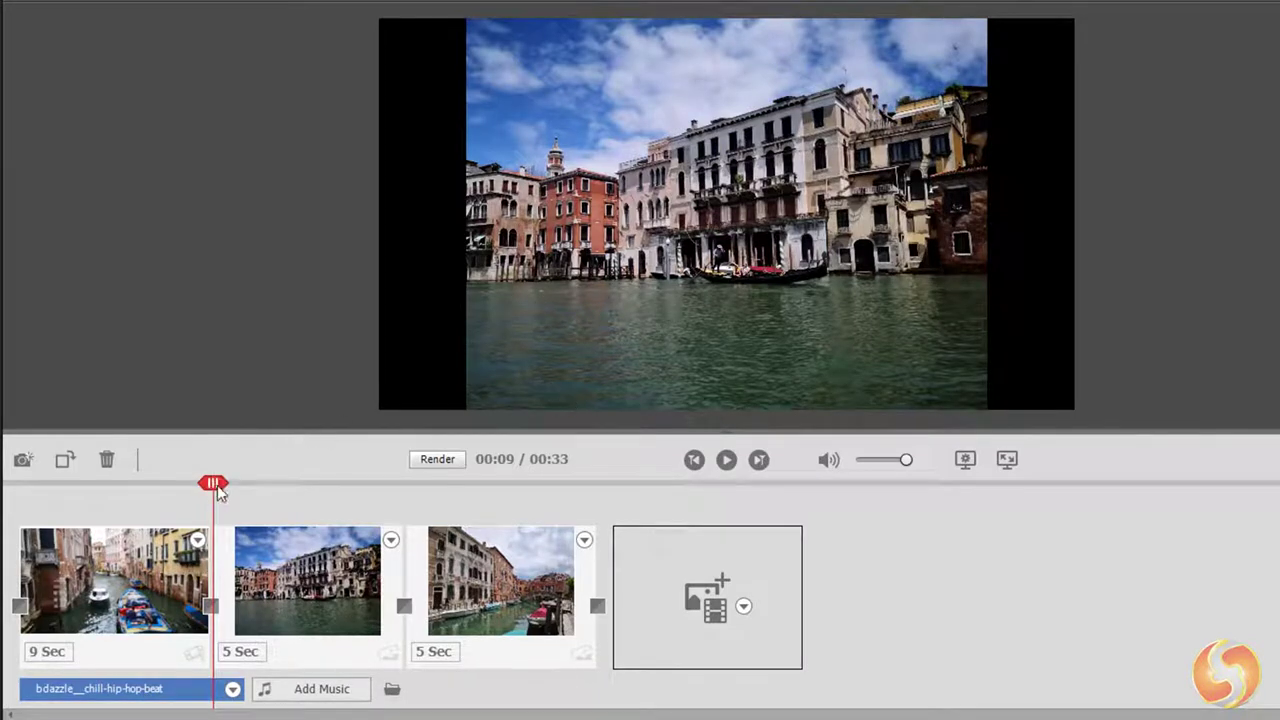
{"action": "left_click", "coordinate": [147, 484]}
{"action": "left_click", "coordinate": [280, 484]}
{"action": "left_click", "coordinate": [507, 486]}
{"action": "left_click_drag", "start_coordinate": [500, 486], "coordinate": [20, 495]}
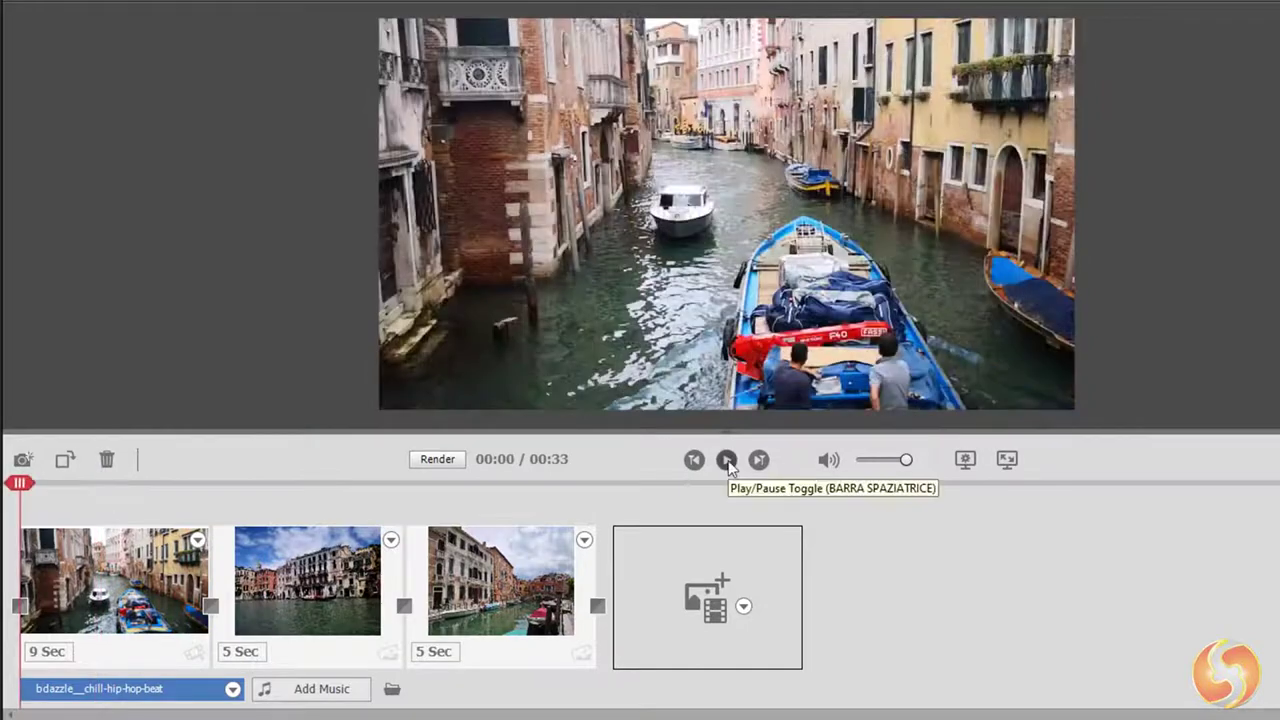
{"action": "left_click", "coordinate": [727, 461]}
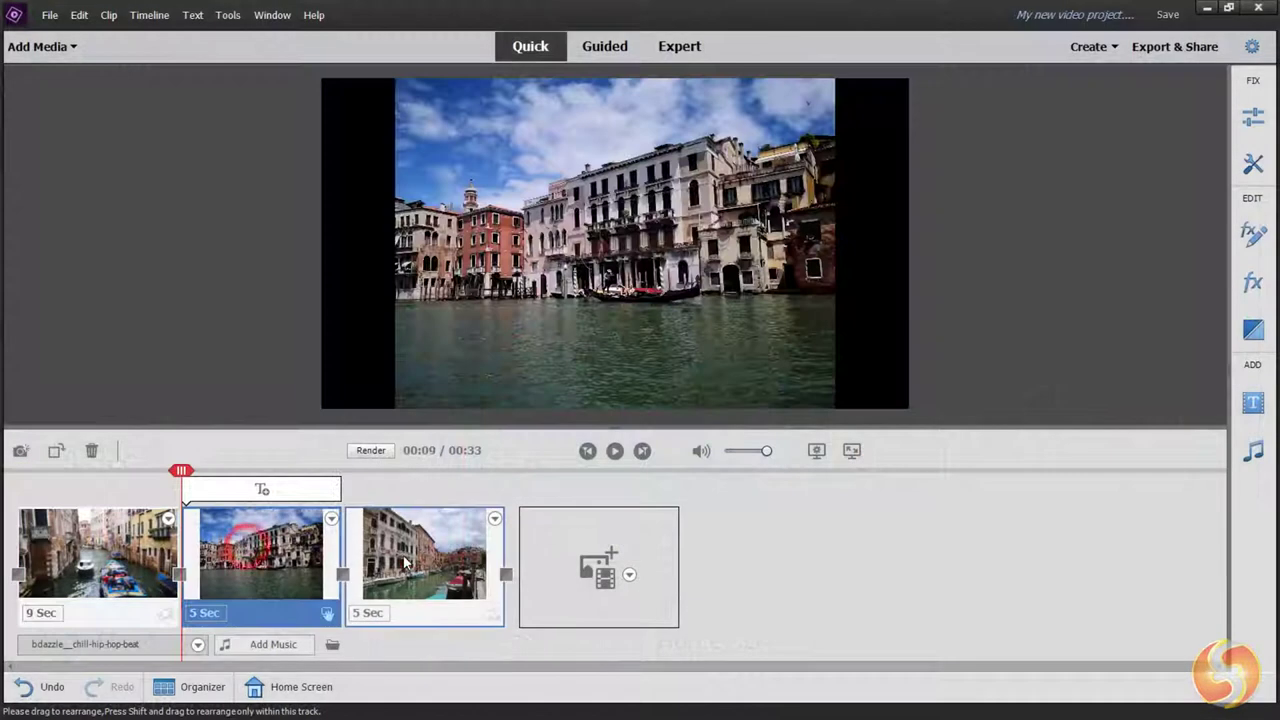
{"action": "left_click", "coordinate": [1001, 335]}
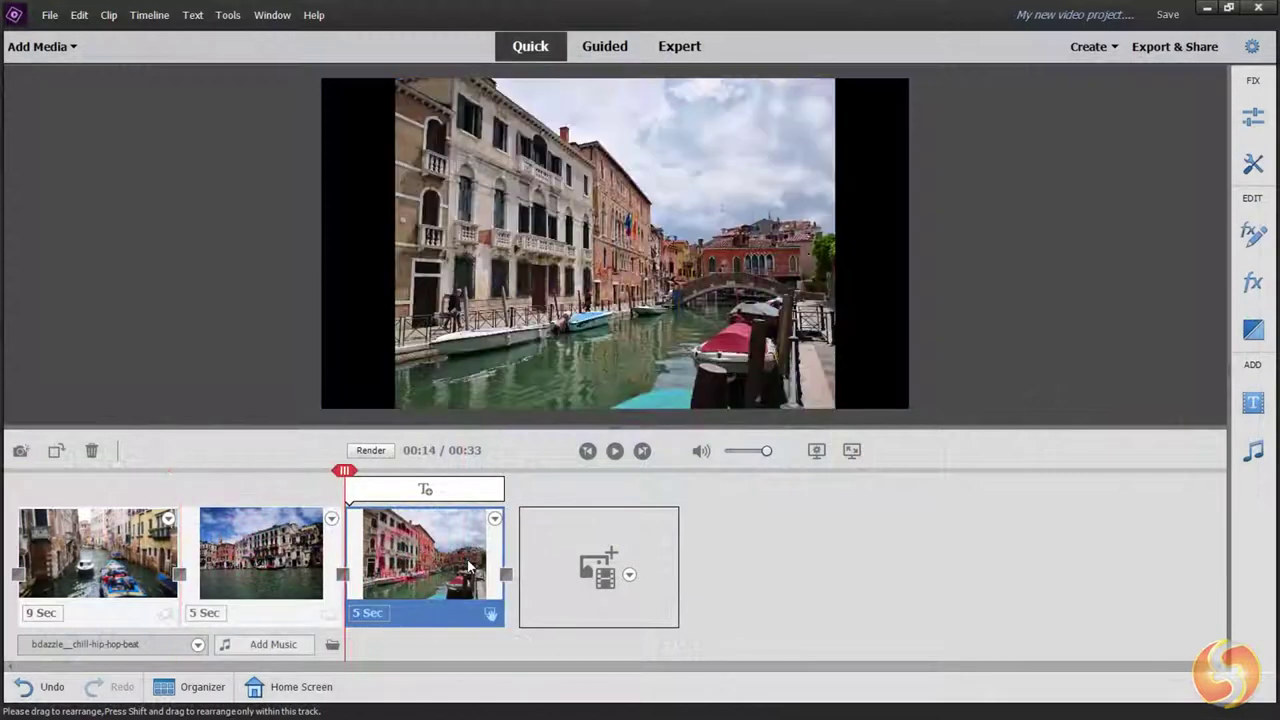
{"action": "left_click", "coordinate": [118, 552]}
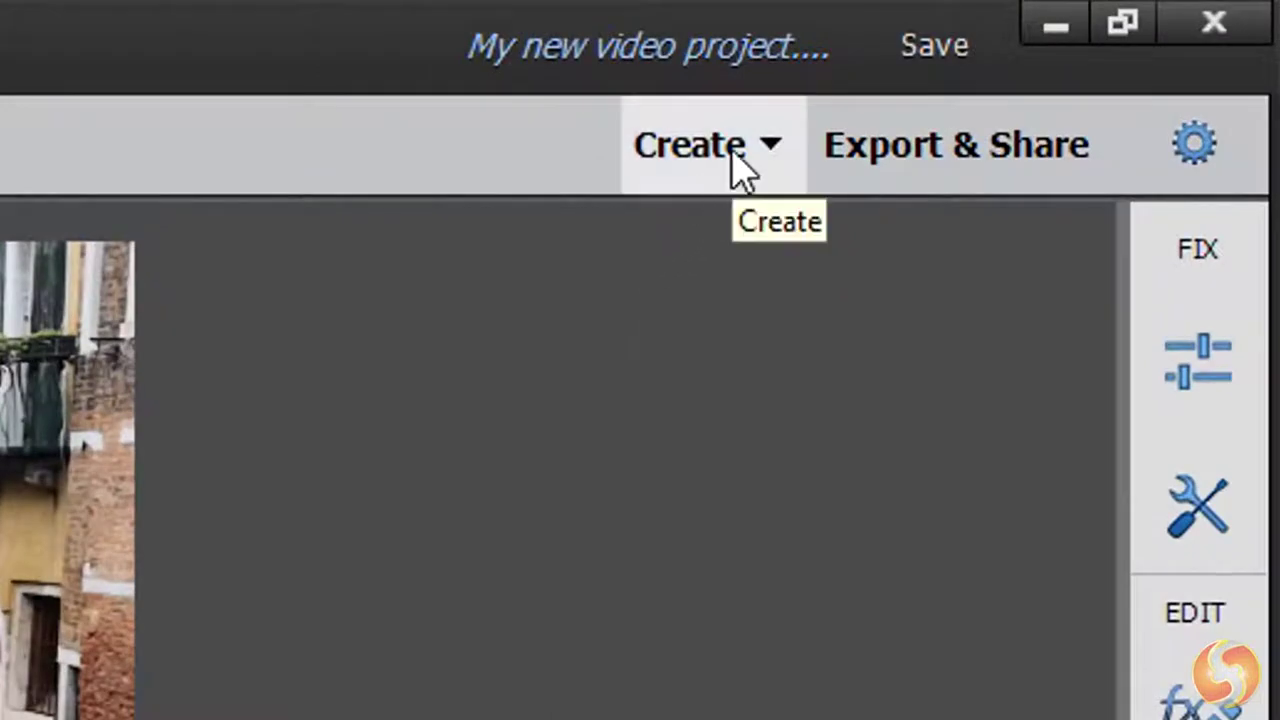
{"action": "left_click", "coordinate": [732, 148]}
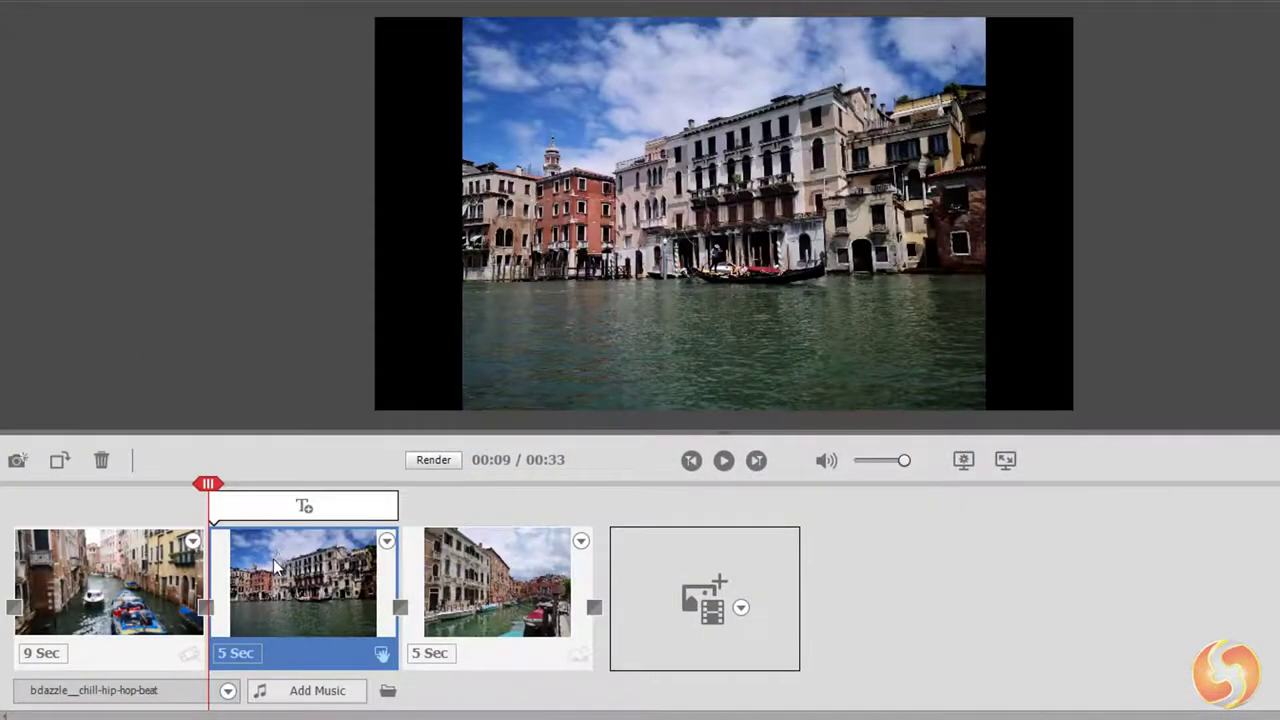
Step: Move the wide canal clip to the front and paste a copy of it at the end
{"action": "left_click_drag", "start_coordinate": [275, 565], "coordinate": [75, 550]}
{"action": "left_click", "coordinate": [541, 578]}
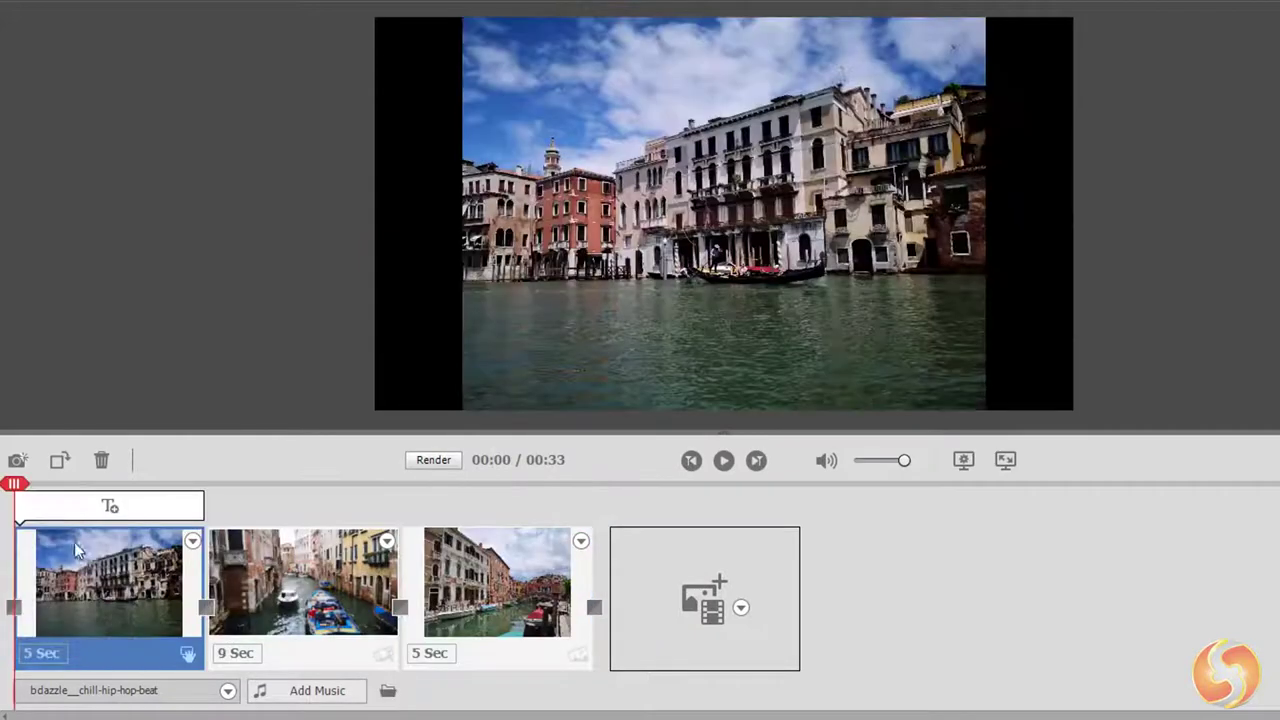
{"action": "right_click", "coordinate": [127, 585]}
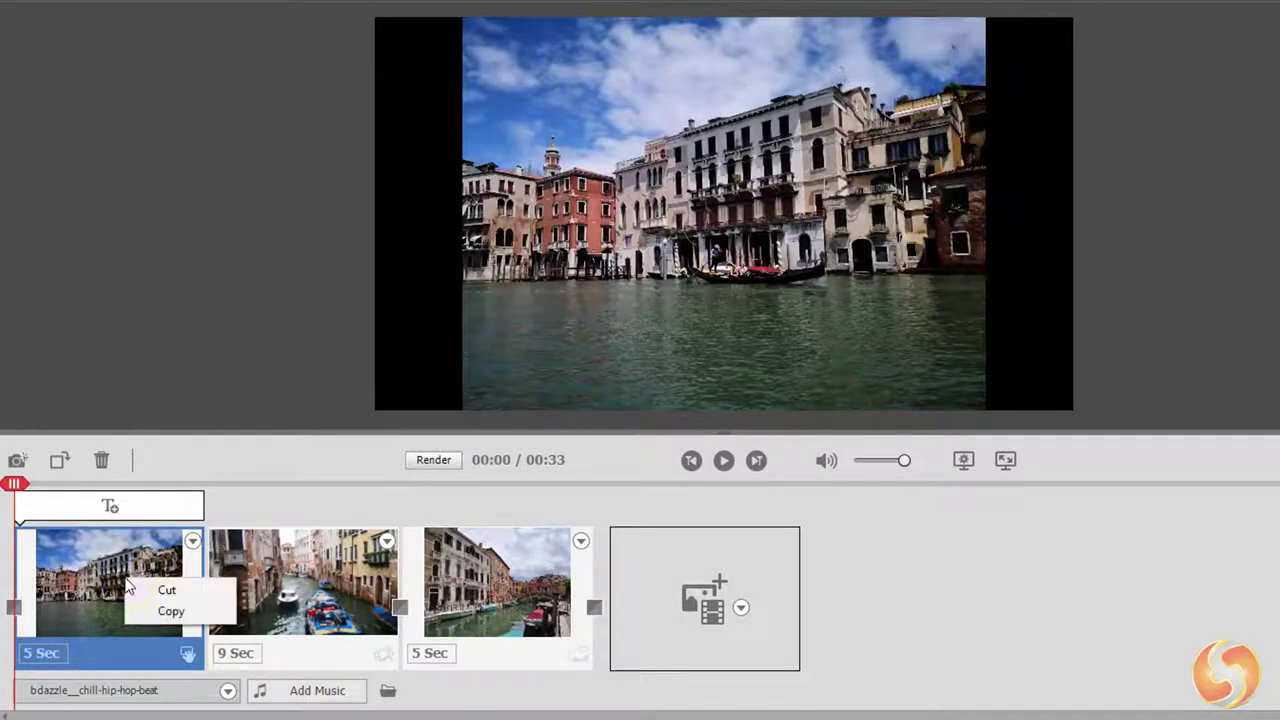
{"action": "left_click", "coordinate": [166, 610]}
{"action": "left_click", "coordinate": [600, 583]}
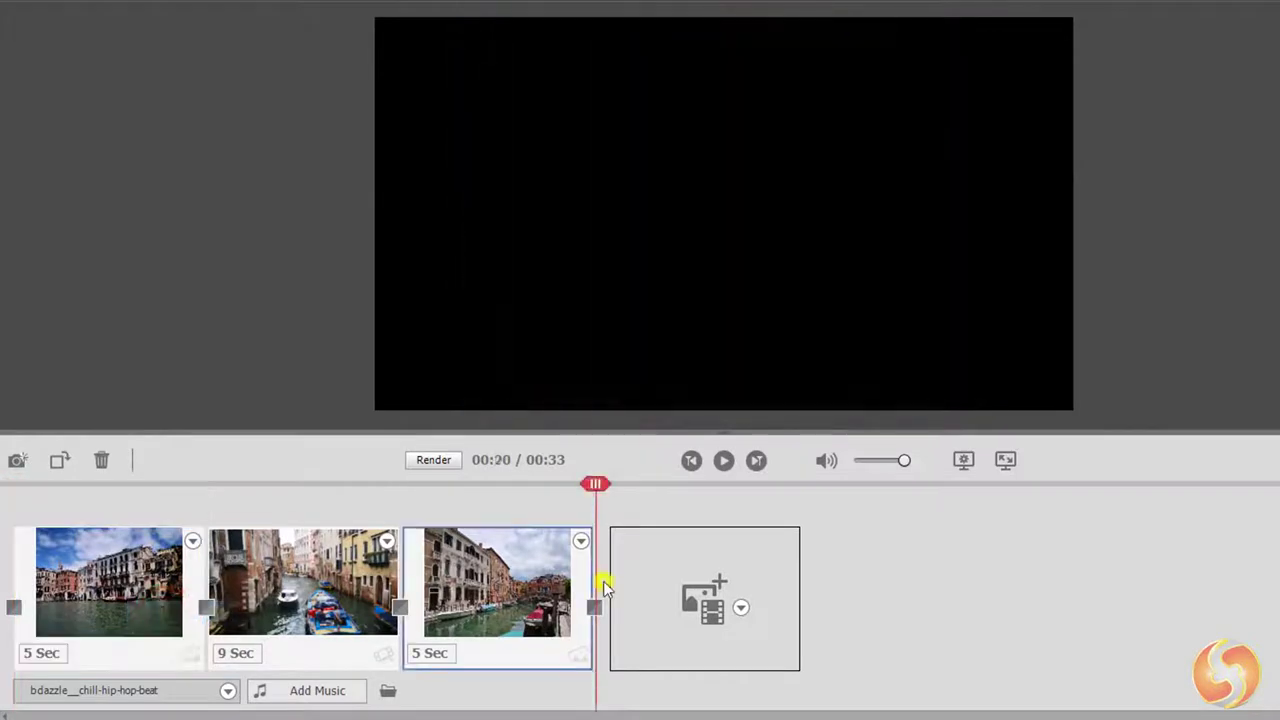
{"action": "right_click", "coordinate": [606, 585]}
{"action": "left_click", "coordinate": [640, 595]}
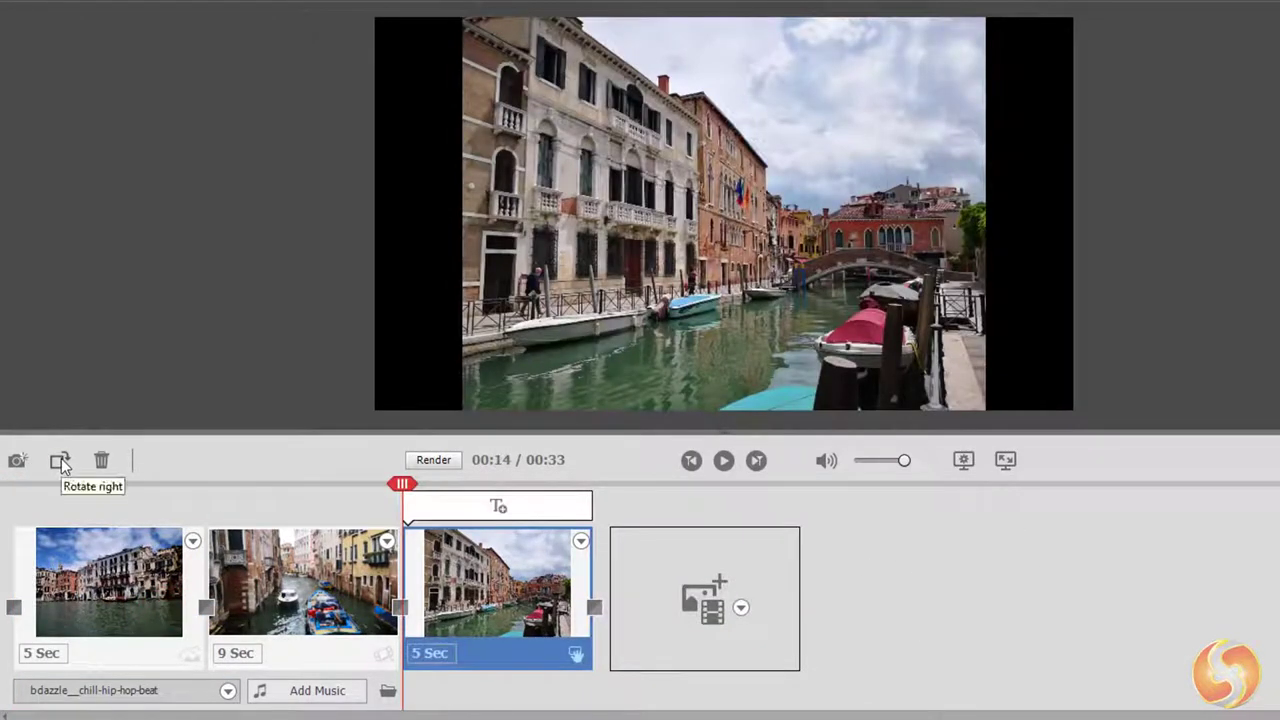
Step: Rotate the bridge photo twice, delete and restore it, then adjust its duration
{"action": "left_click", "coordinate": [60, 461]}
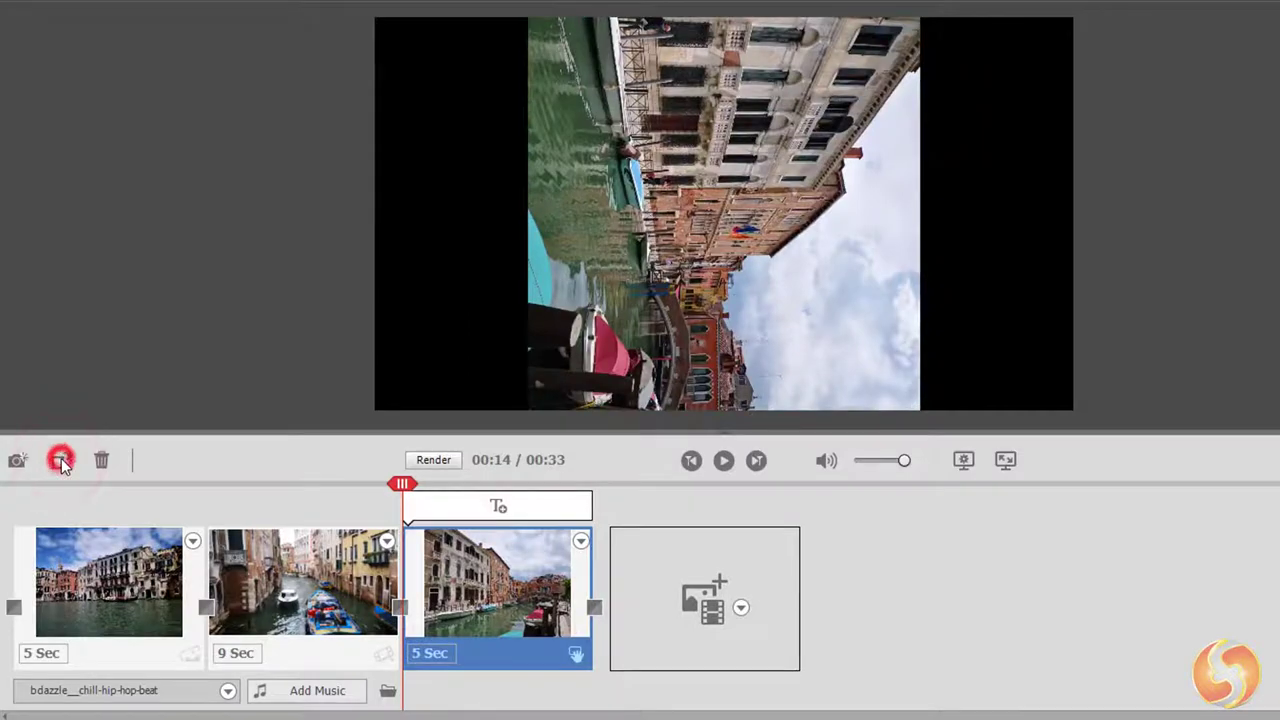
{"action": "left_click", "coordinate": [60, 461]}
{"action": "left_click", "coordinate": [101, 461]}
{"action": "key", "text": "ctrl+z"}
{"action": "left_click", "coordinate": [465, 638]}
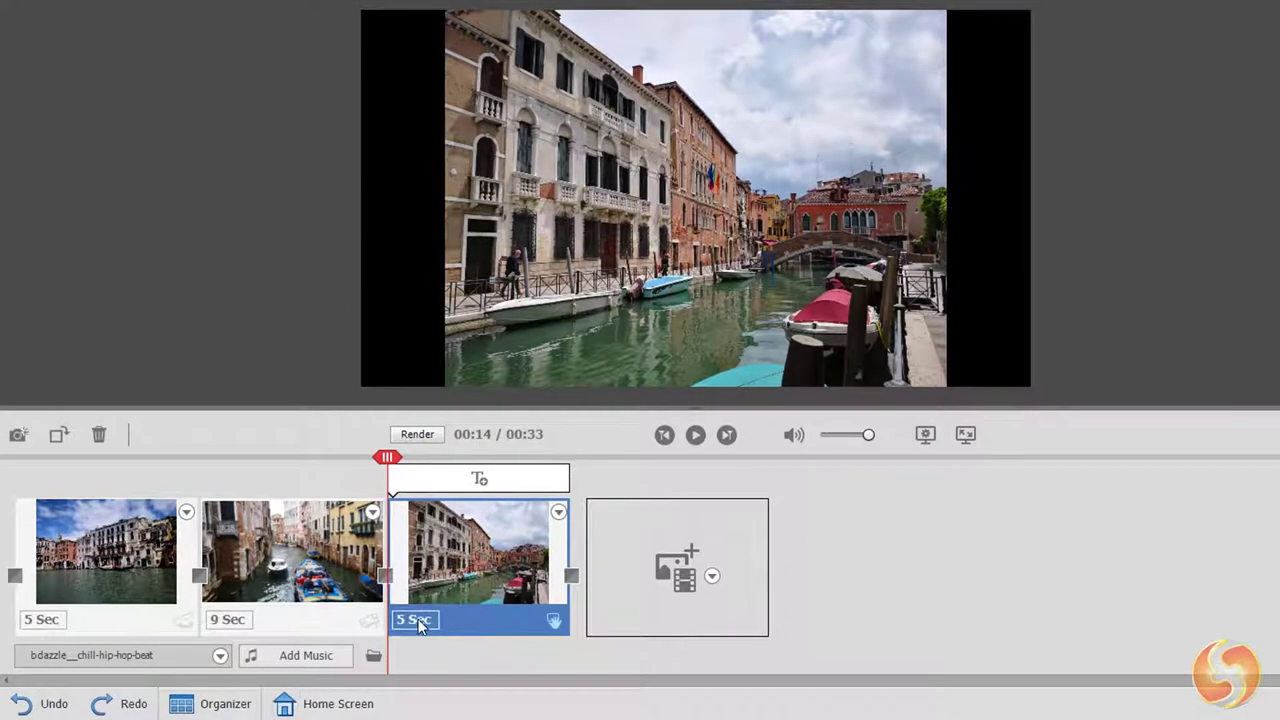
{"action": "left_click", "coordinate": [418, 621]}
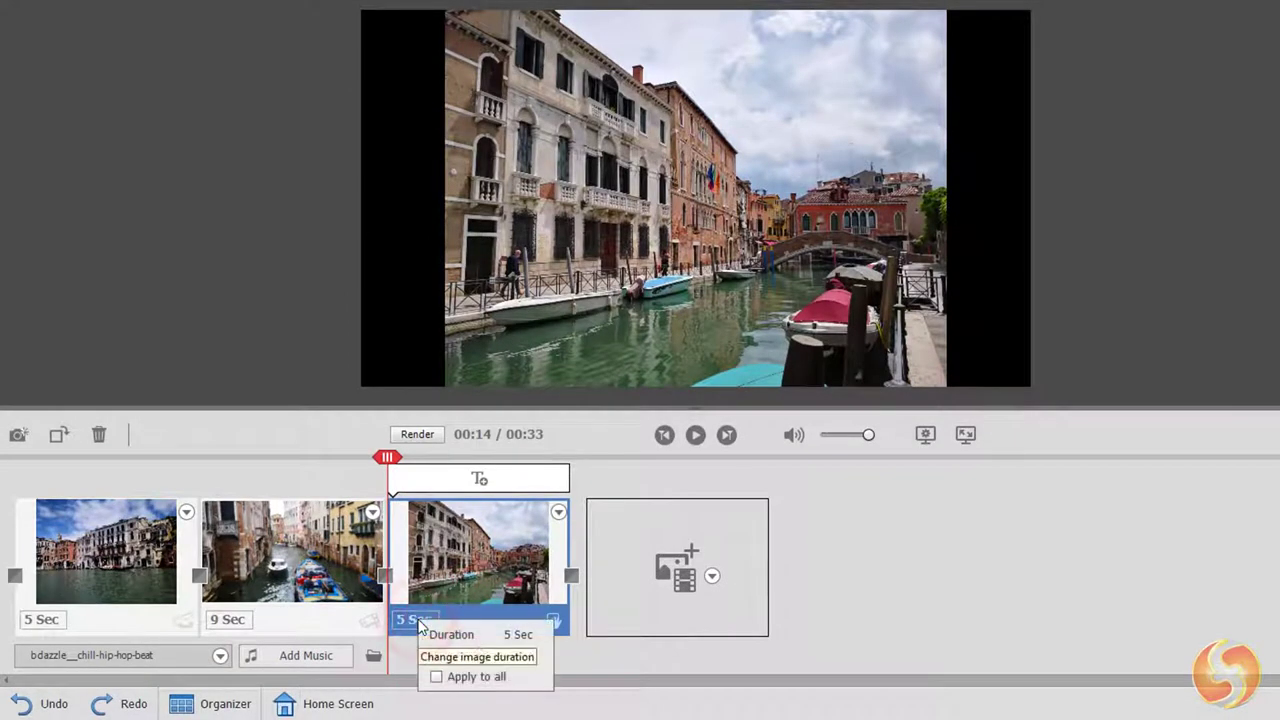
{"action": "mouse_move", "coordinate": [486, 655]}
{"action": "left_mouse_down"}
{"action": "mouse_move", "coordinate": [443, 657]}
{"action": "mouse_move", "coordinate": [474, 664]}
{"action": "left_mouse_up"}
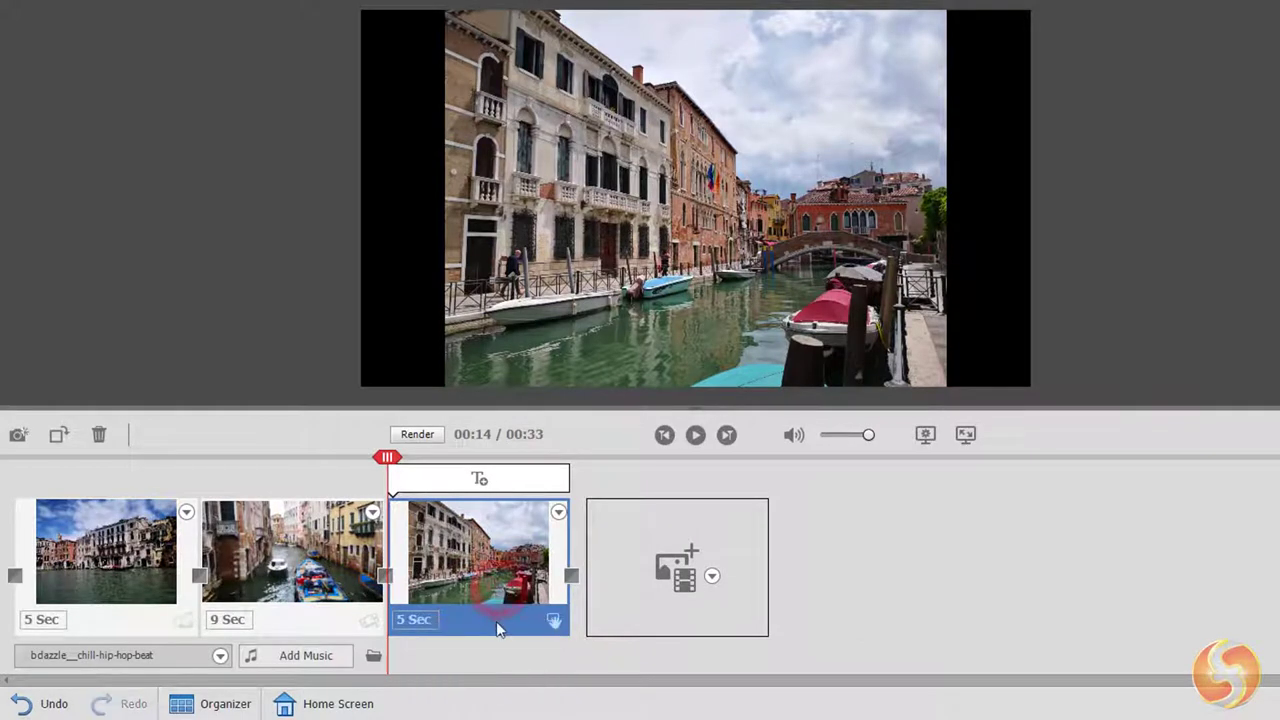
Step: Smart Trim the 9-second boat clip to two kept scenes totalling about 4 seconds
{"action": "left_click", "coordinate": [268, 558]}
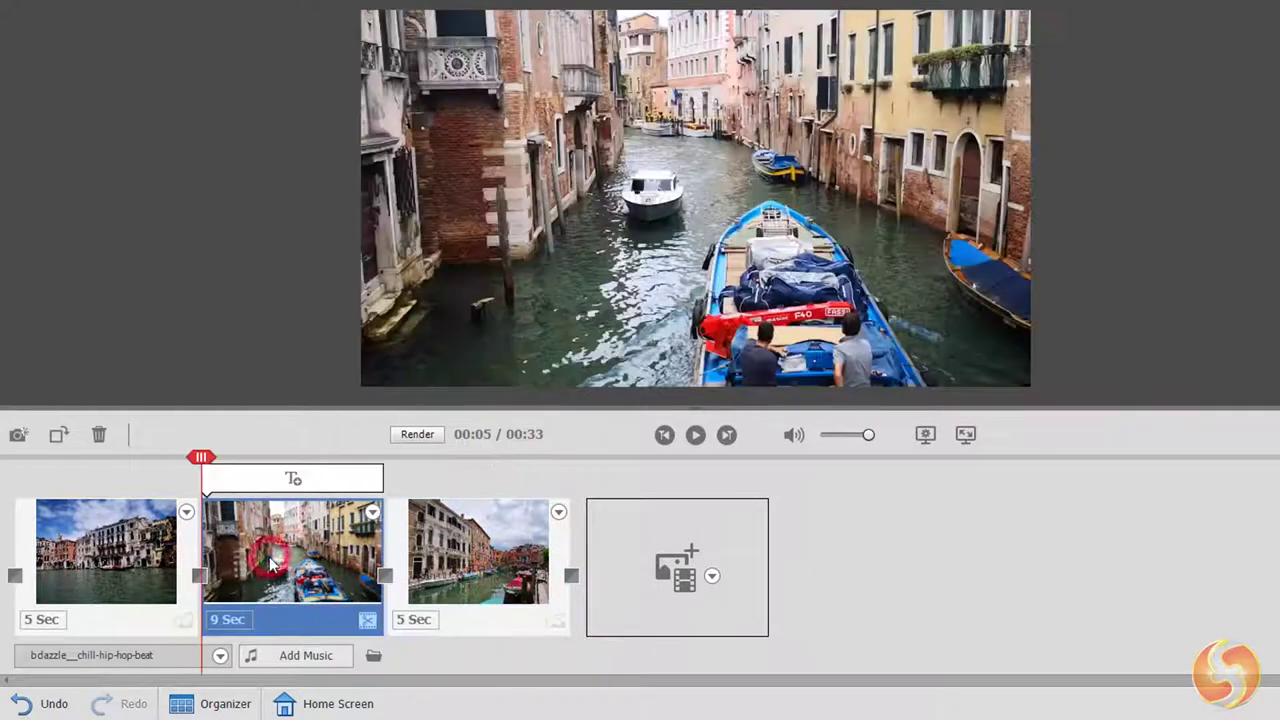
{"action": "left_click", "coordinate": [236, 622]}
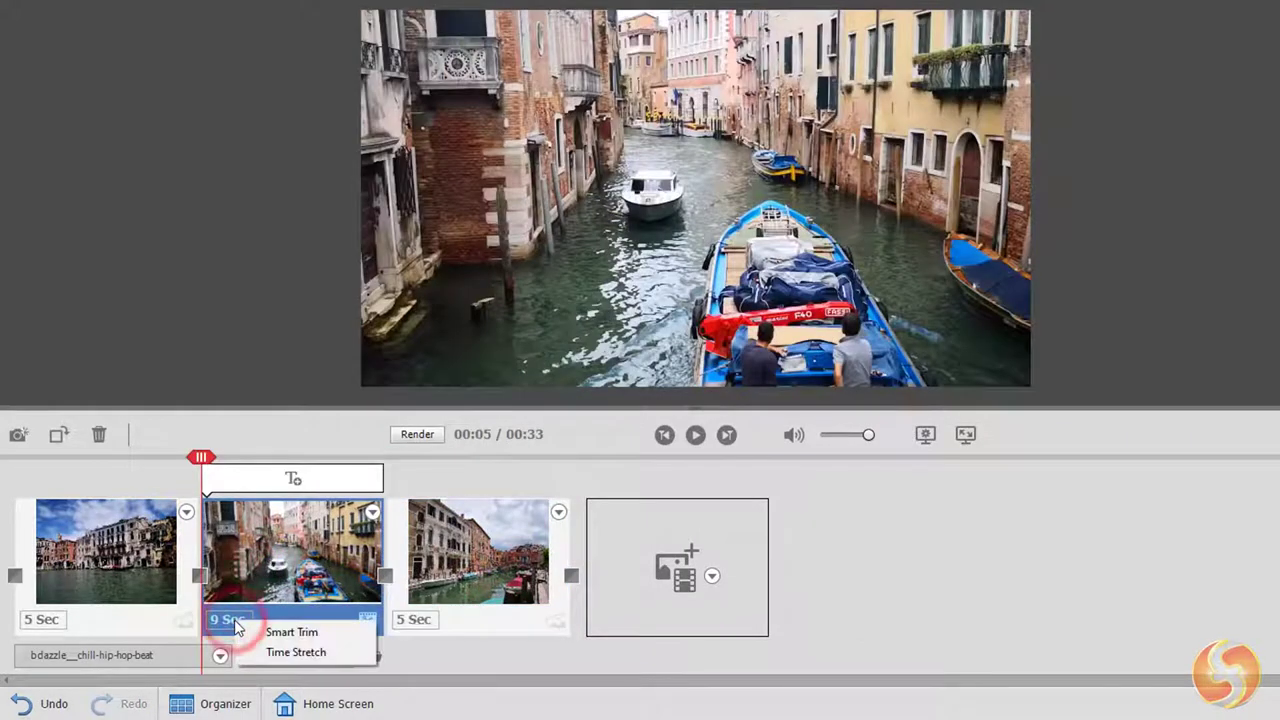
{"action": "left_click", "coordinate": [315, 634]}
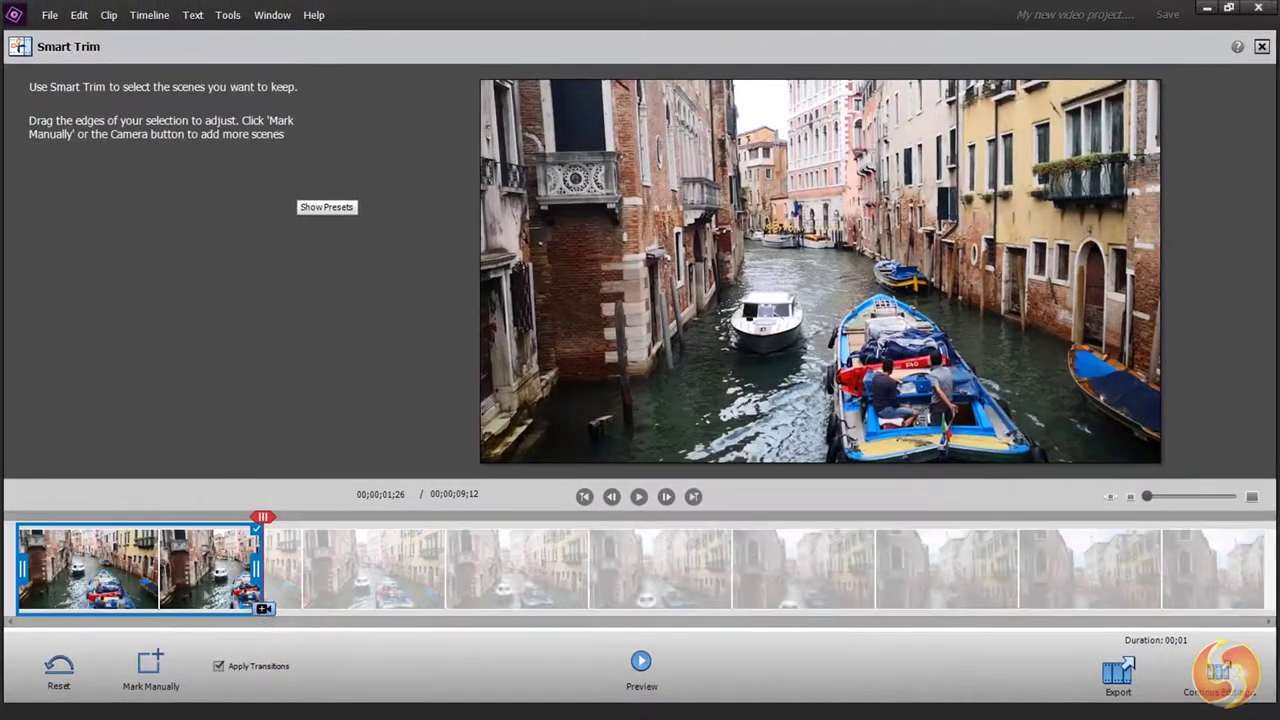
{"action": "left_click_drag", "start_coordinate": [257, 567], "coordinate": [365, 572]}
{"action": "left_click", "coordinate": [362, 609]}
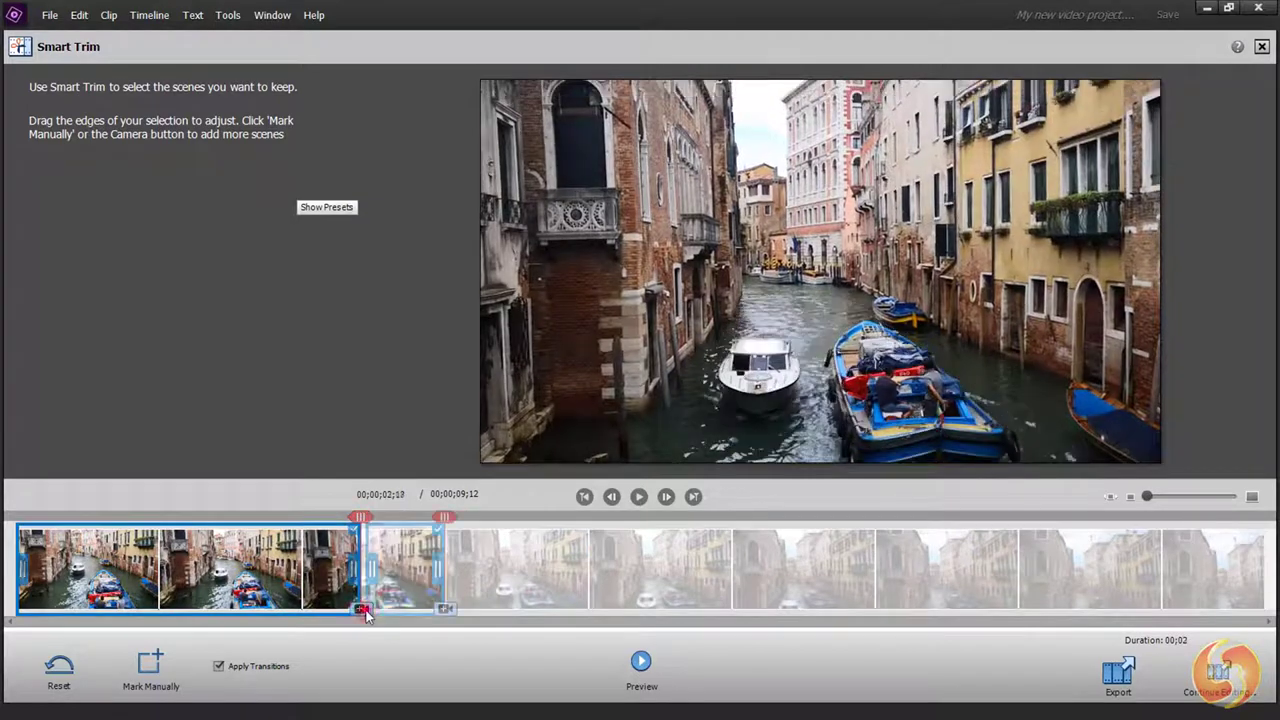
{"action": "left_click_drag", "start_coordinate": [435, 570], "coordinate": [551, 572]}
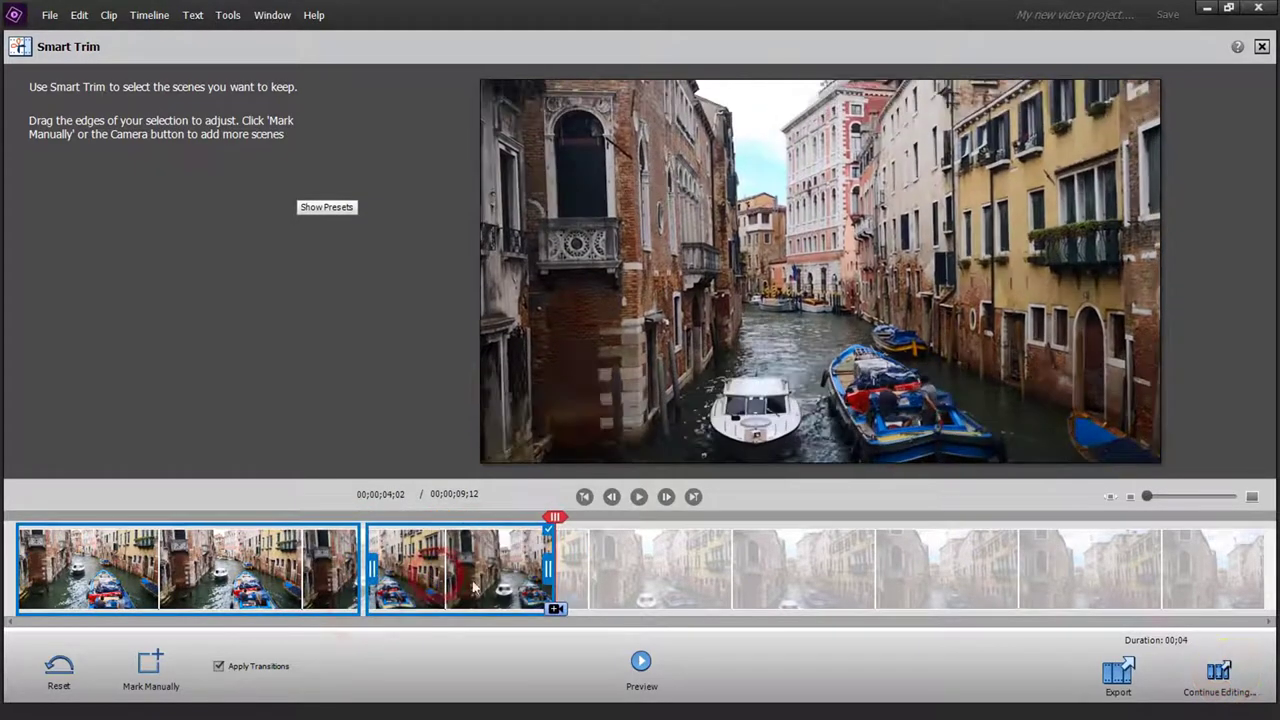
{"action": "left_click_drag", "start_coordinate": [368, 570], "coordinate": [437, 570]}
{"action": "left_click", "coordinate": [1207, 679]}
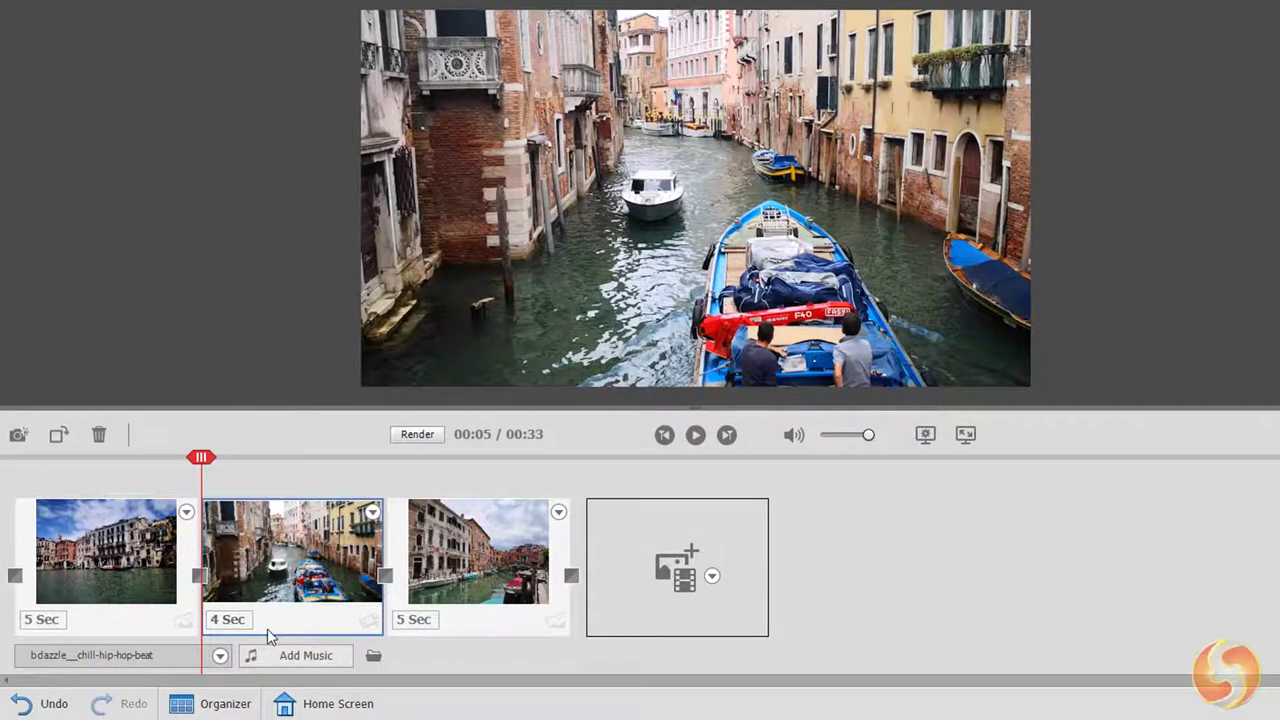
Step: Time Stretch the boat clip to 91.6% speed and play it back
{"action": "left_click", "coordinate": [243, 617]}
{"action": "type", "text": "9"}
{"action": "left_click", "coordinate": [298, 654]}
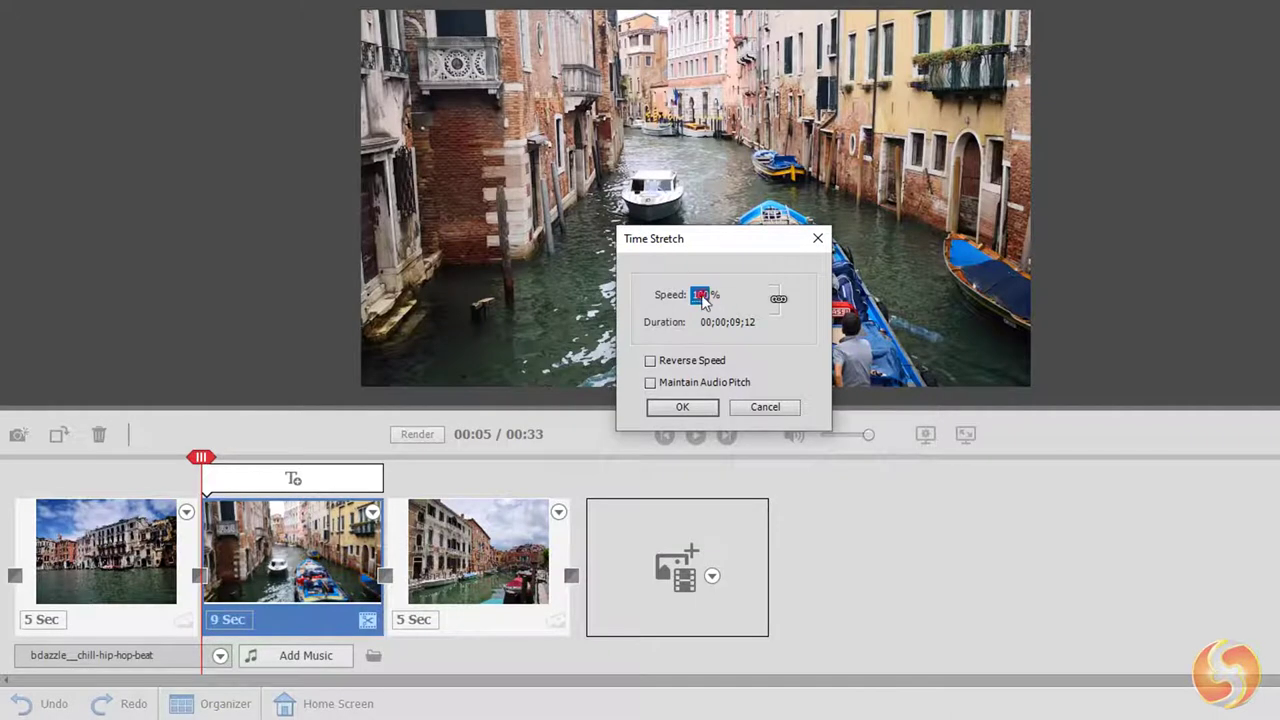
{"action": "left_click_drag", "start_coordinate": [703, 300], "coordinate": [630, 308]}
{"action": "left_click", "coordinate": [693, 408]}
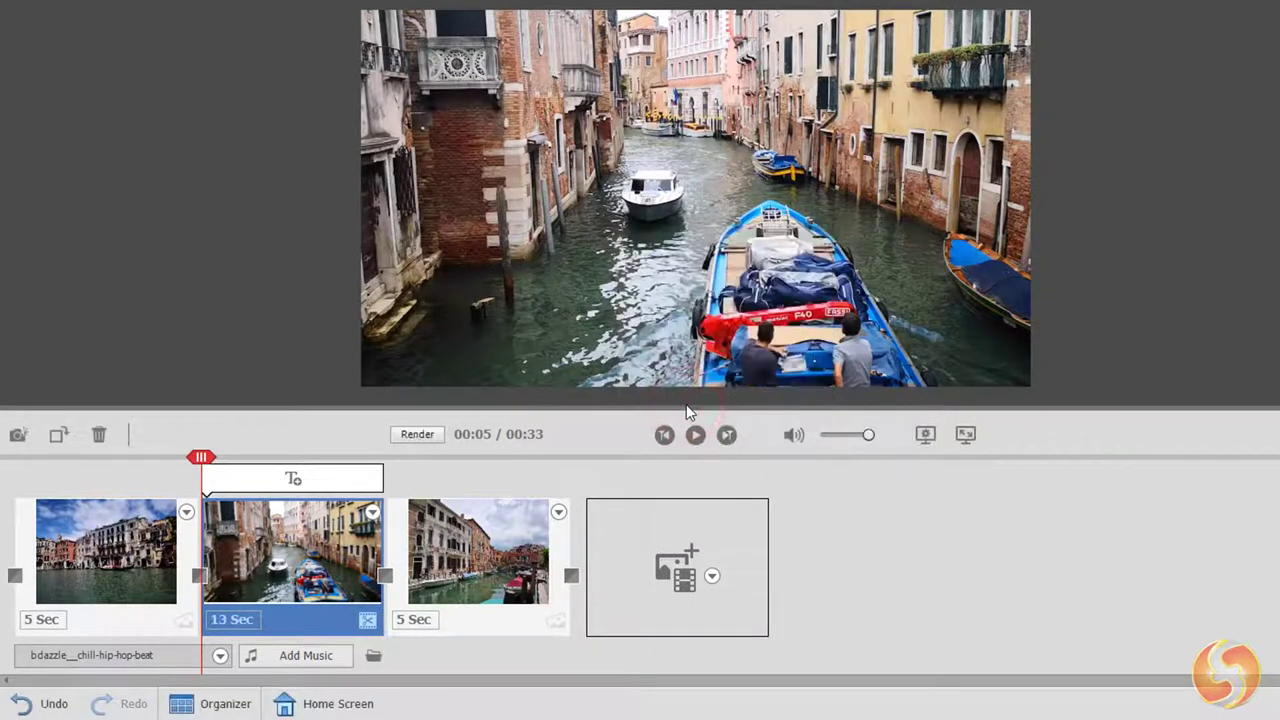
{"action": "left_click", "coordinate": [697, 436]}
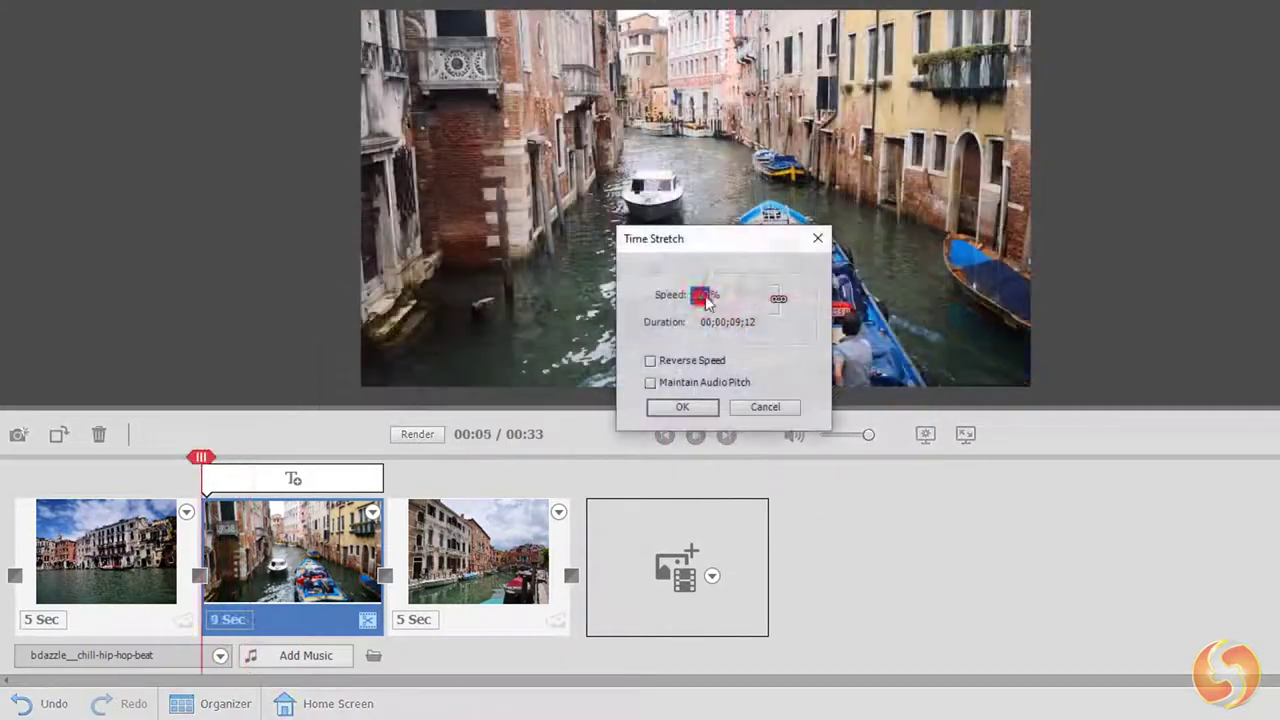
Step: Speed the boat clip up to 138.6%, about 7 seconds, and play it back
{"action": "double_click", "coordinate": [704, 294]}
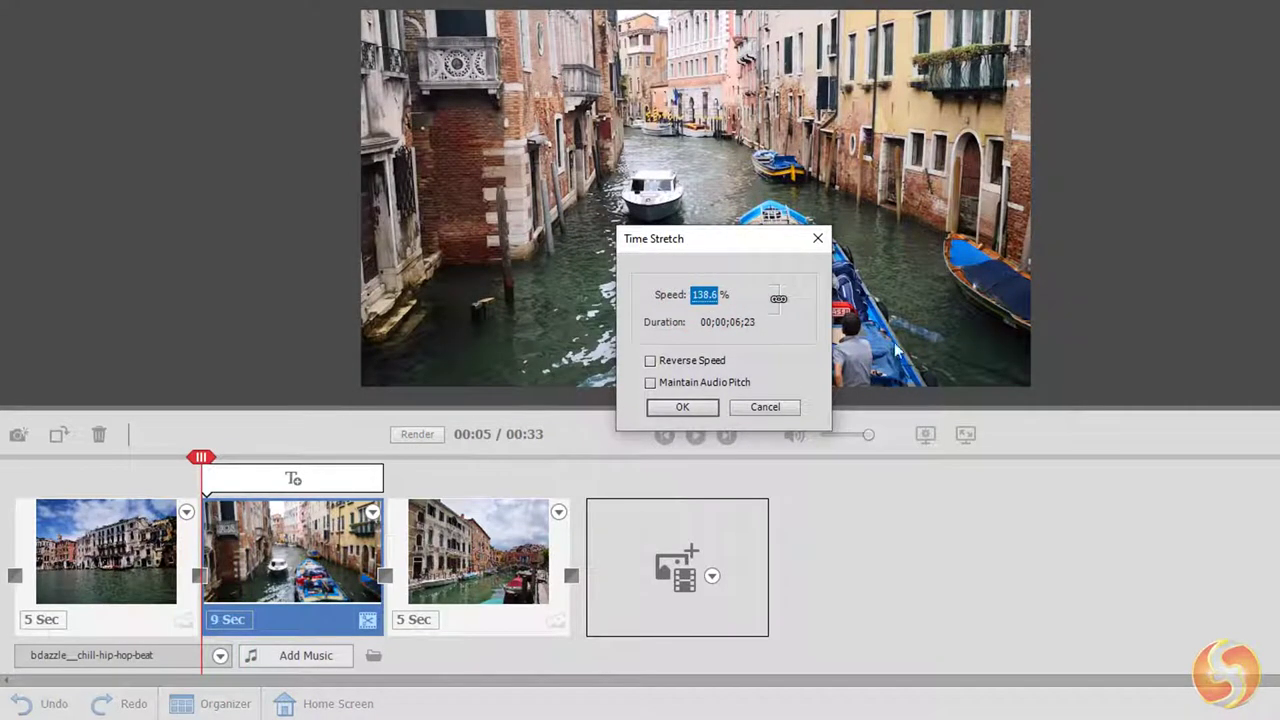
{"action": "left_click", "coordinate": [700, 406]}
{"action": "left_click", "coordinate": [695, 434]}
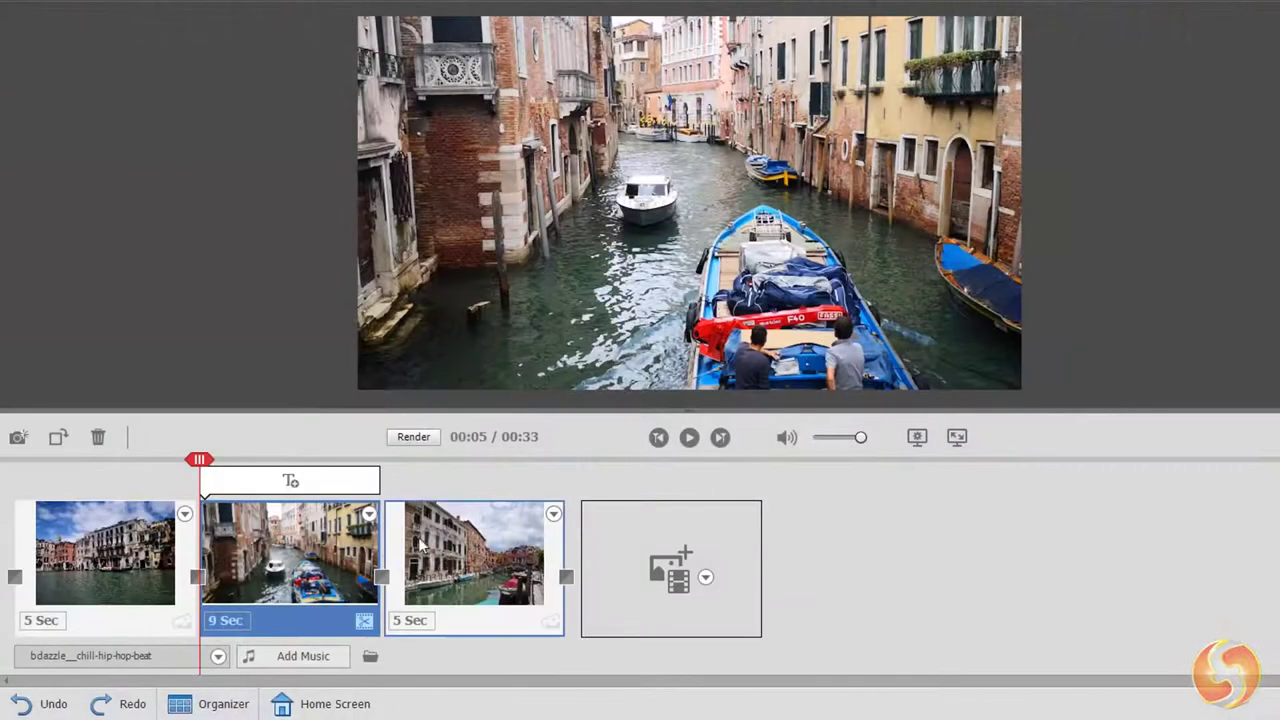
Step: Scale up and slightly rotate the bridge image so it fills the frame without black bars
{"action": "left_click", "coordinate": [452, 540]}
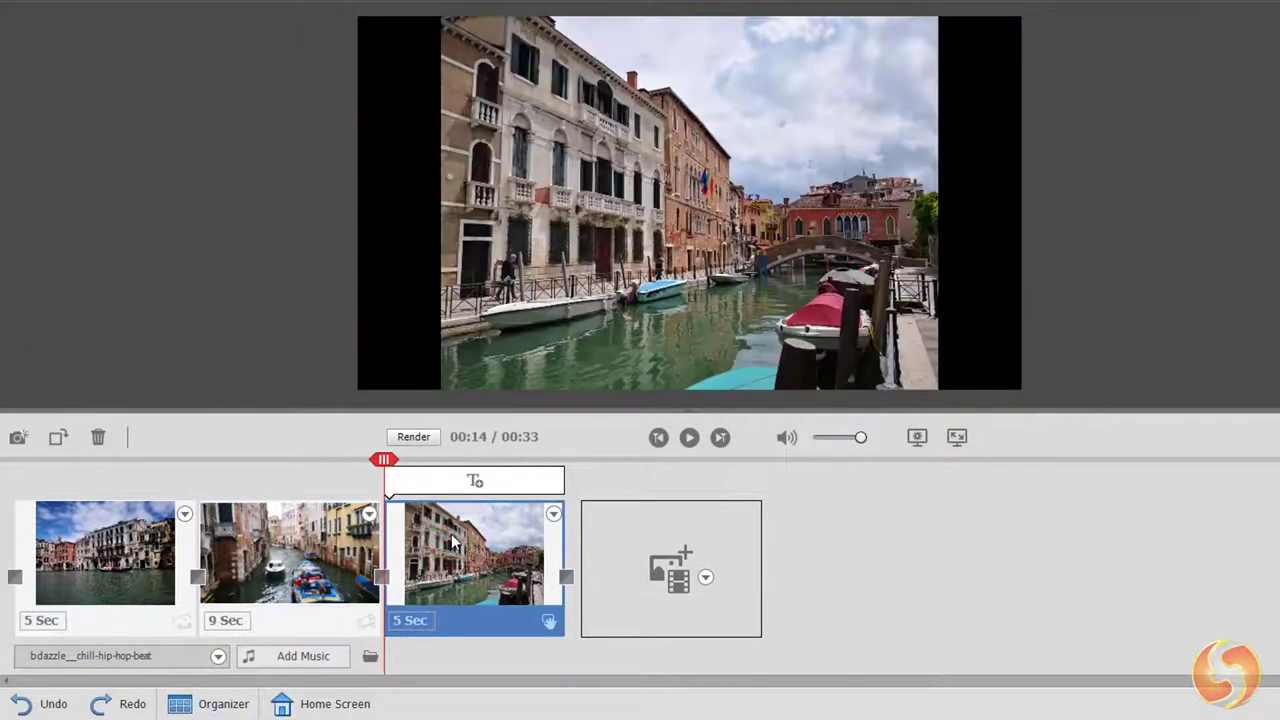
{"action": "left_click", "coordinate": [682, 241]}
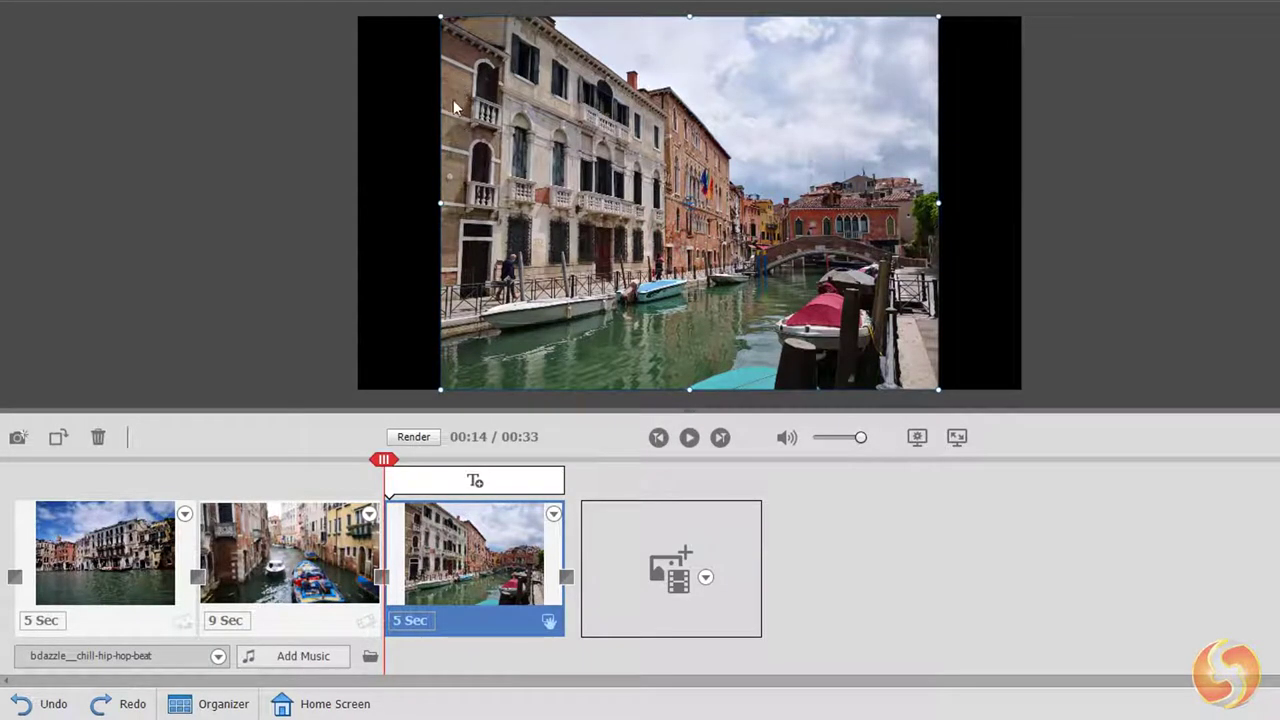
{"action": "left_click_drag", "start_coordinate": [441, 389], "coordinate": [547, 309]}
{"action": "left_click_drag", "start_coordinate": [842, 89], "coordinate": [588, 207]}
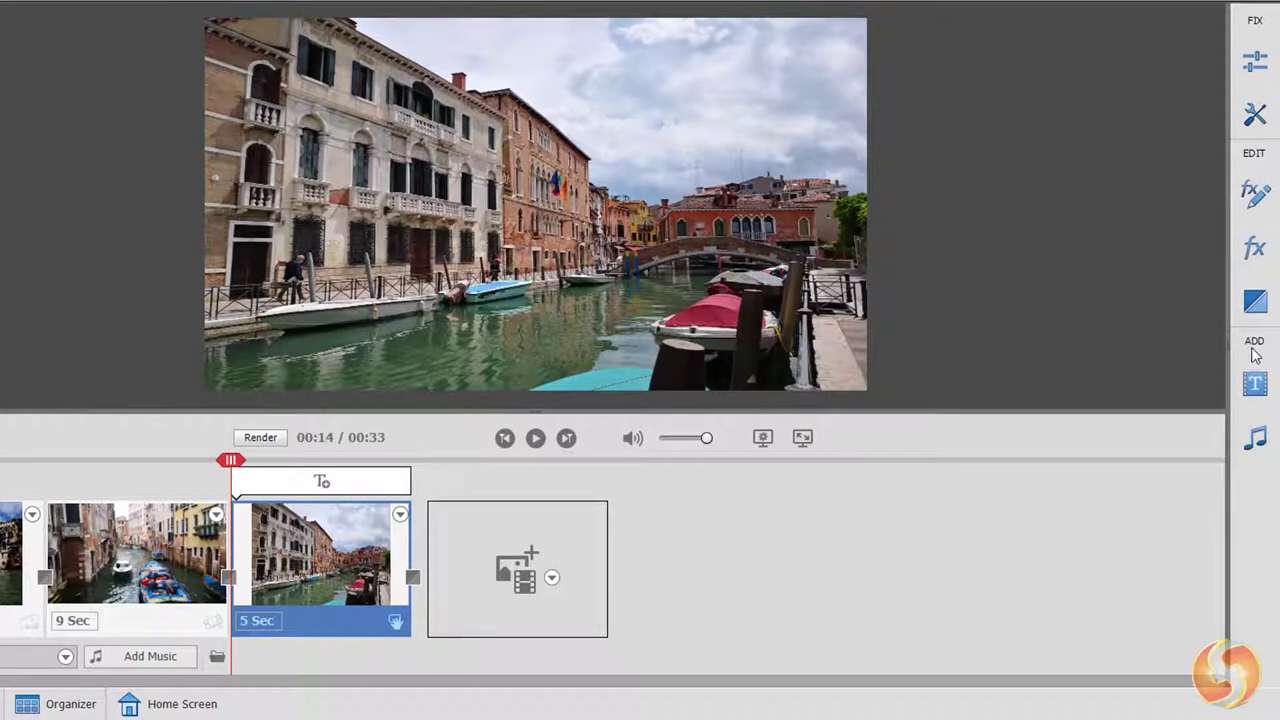
Step: Apply Smart Fix to the bridge clip and dismiss its no-problems message
{"action": "left_click", "coordinate": [1252, 64]}
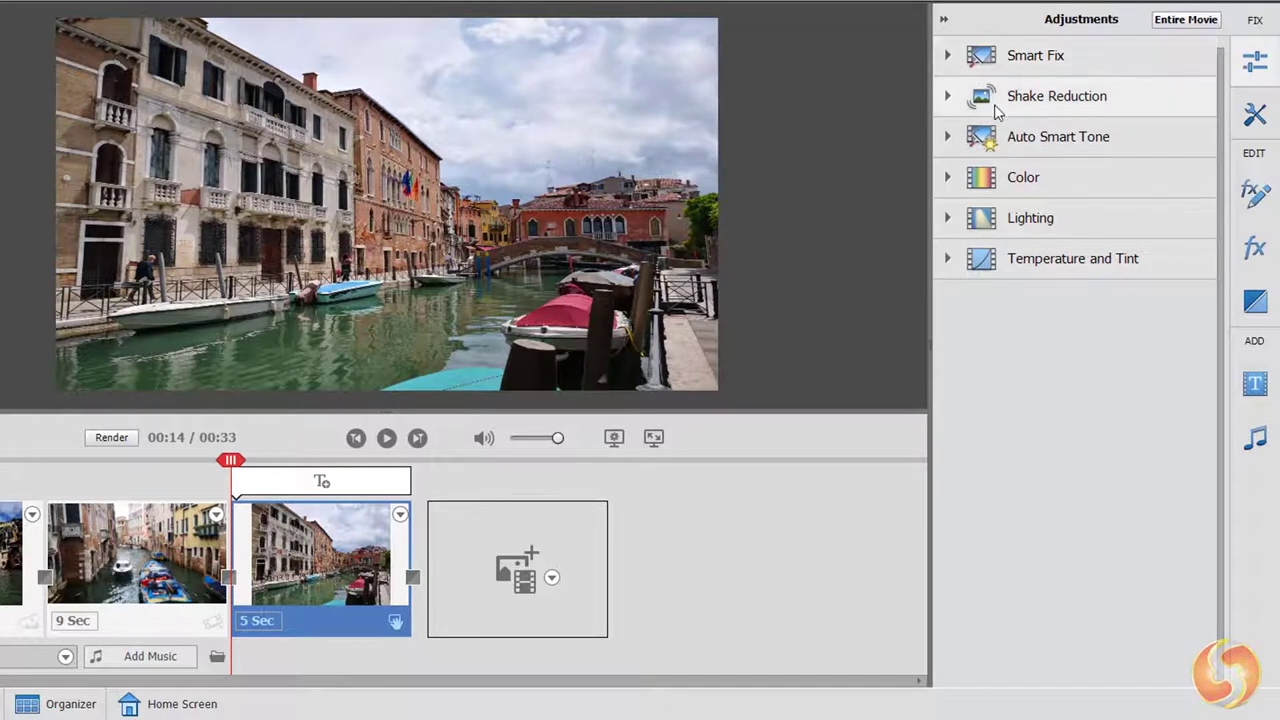
{"action": "left_click", "coordinate": [948, 56]}
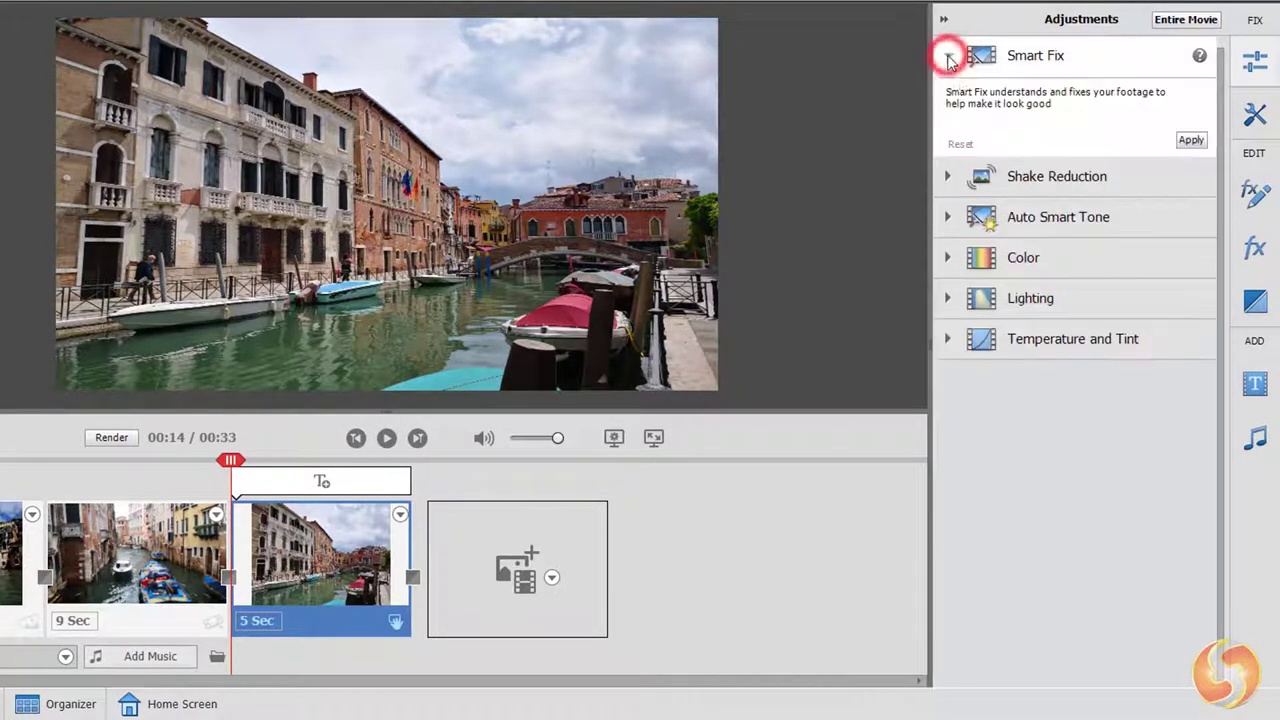
{"action": "left_click", "coordinate": [1191, 141]}
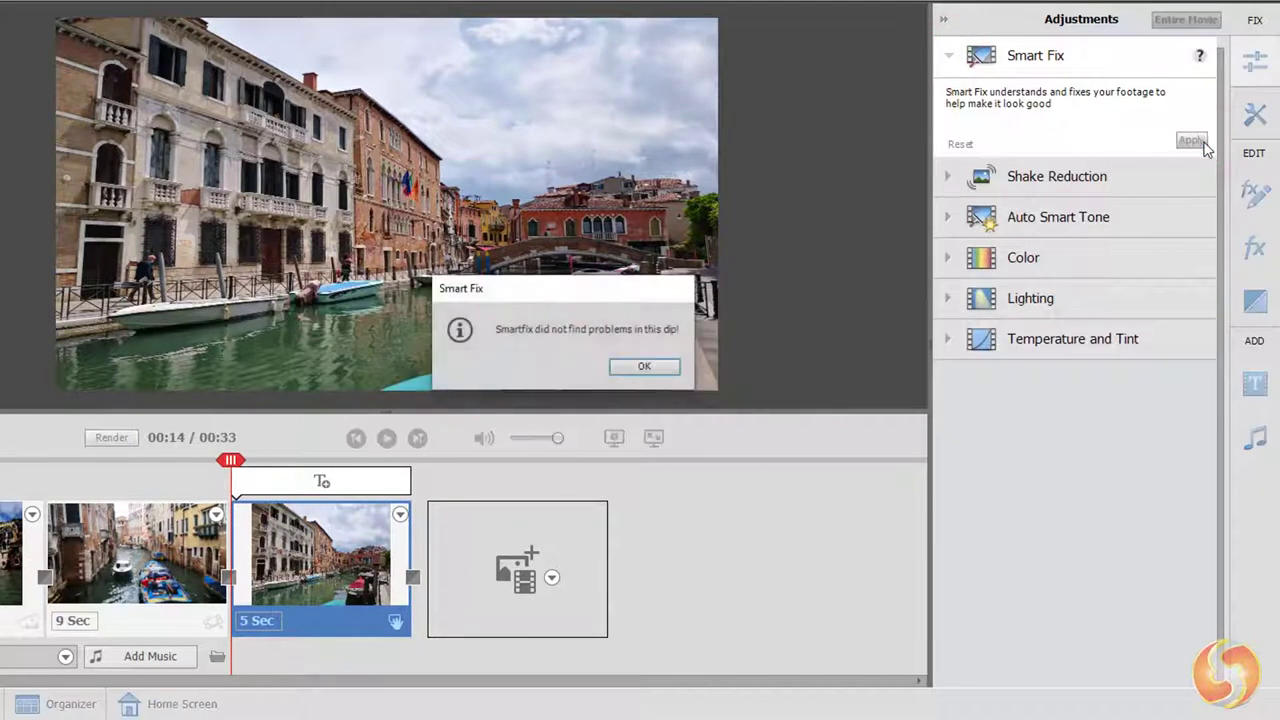
{"action": "key", "text": "Return"}
Step: Apply Auto Smart Tone to the clip after glancing at Shake Reduction
{"action": "left_click", "coordinate": [950, 96]}
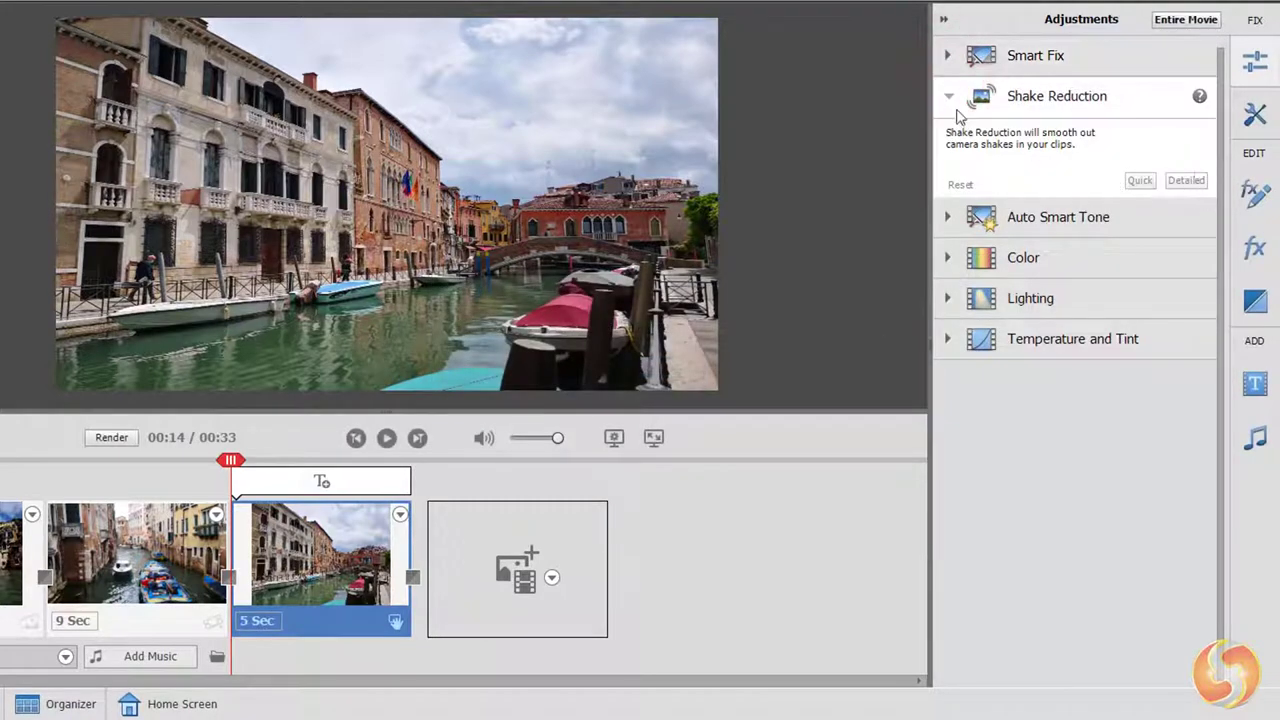
{"action": "left_click", "coordinate": [950, 98]}
{"action": "left_click", "coordinate": [948, 136]}
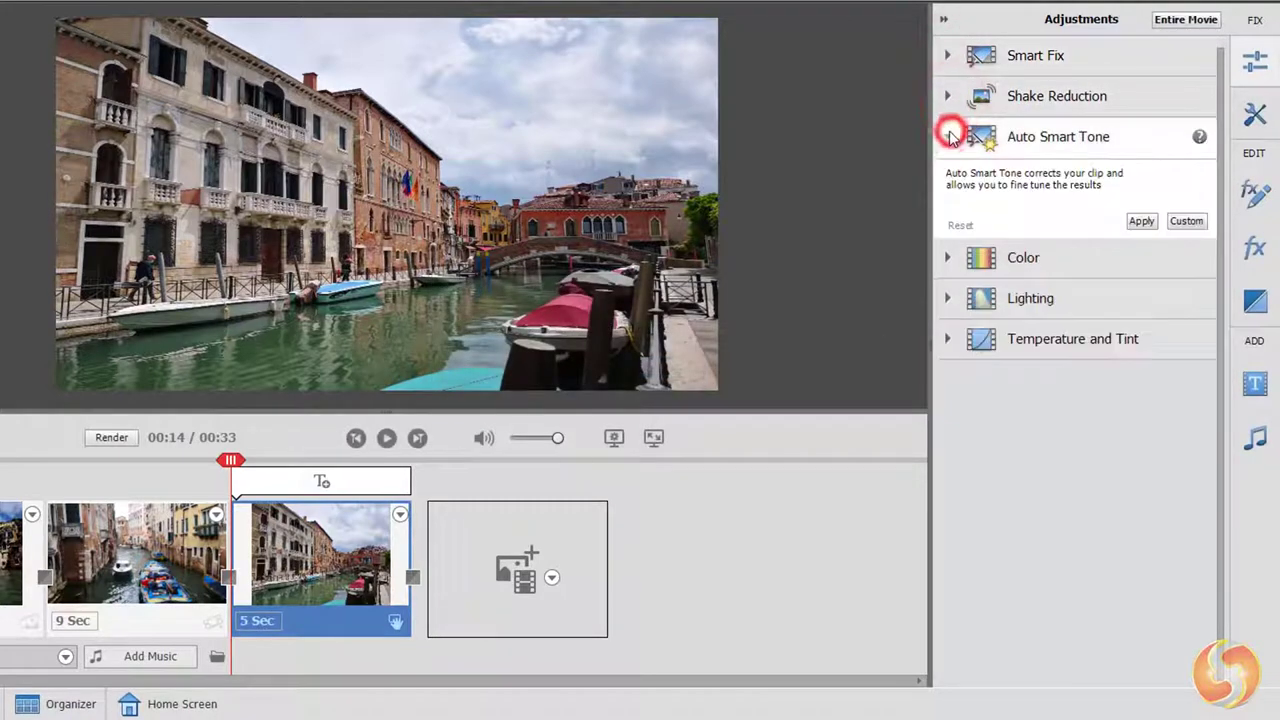
{"action": "left_click", "coordinate": [1142, 222]}
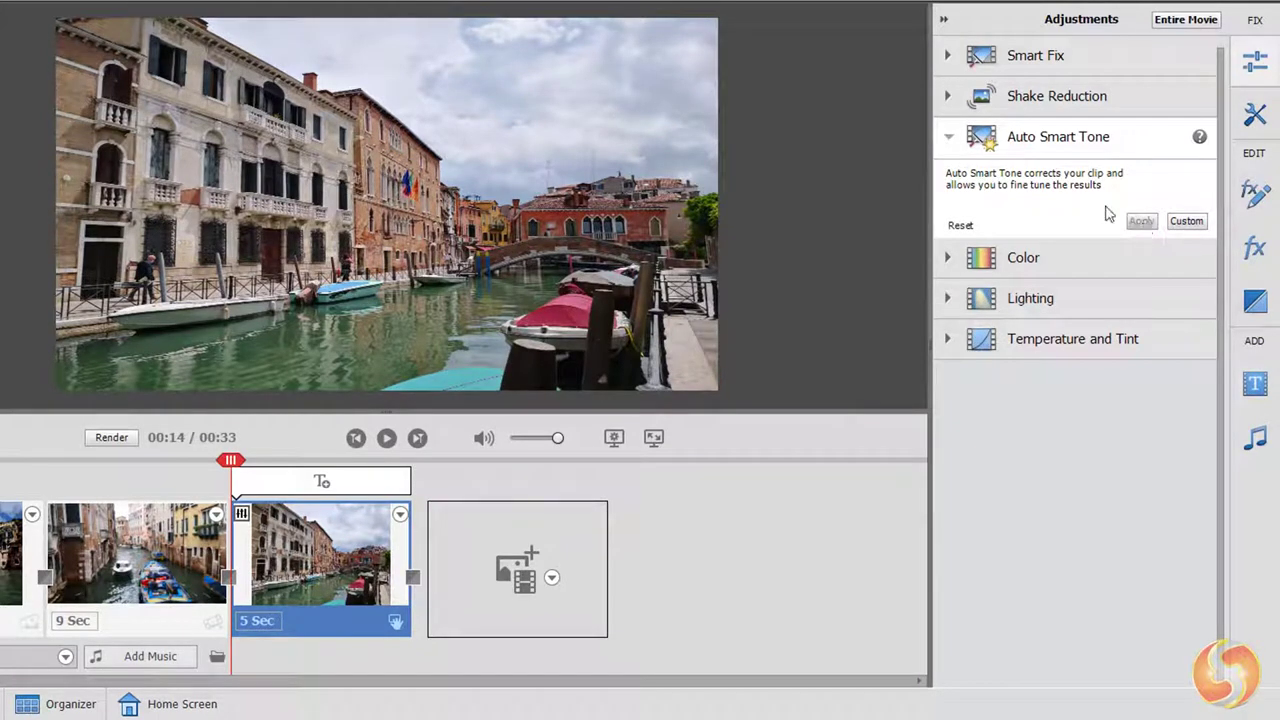
{"action": "left_click", "coordinate": [949, 140]}
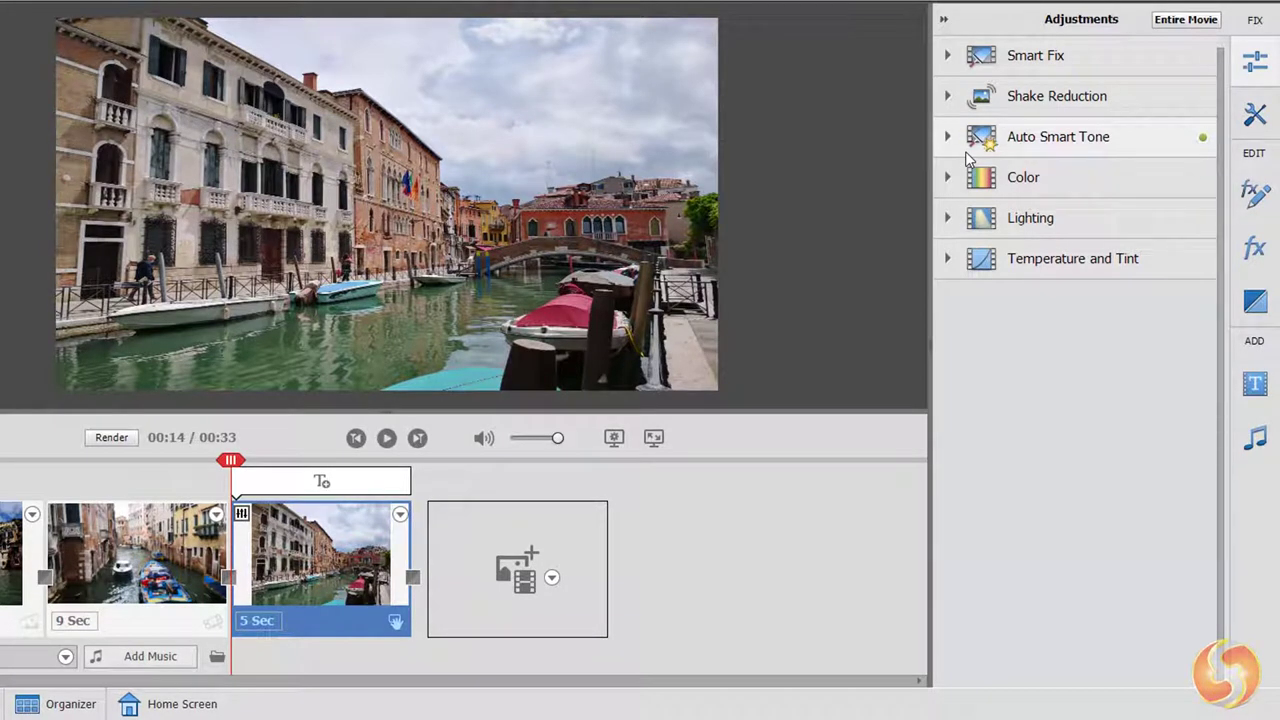
Step: Apply a blue-purple hue preset to the canal clip, then try a lighter lightness preset before returning it to neutral
{"action": "left_click", "coordinate": [948, 175]}
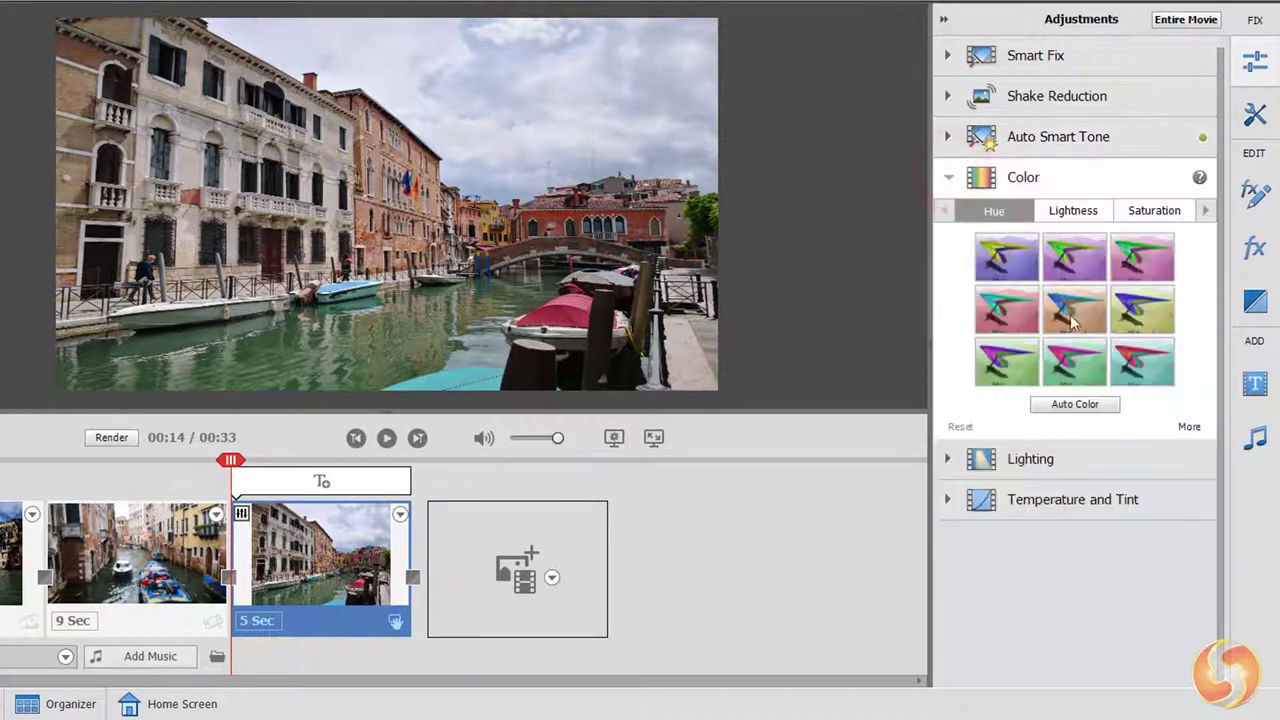
{"action": "left_click", "coordinate": [1138, 318]}
{"action": "left_click", "coordinate": [1073, 210]}
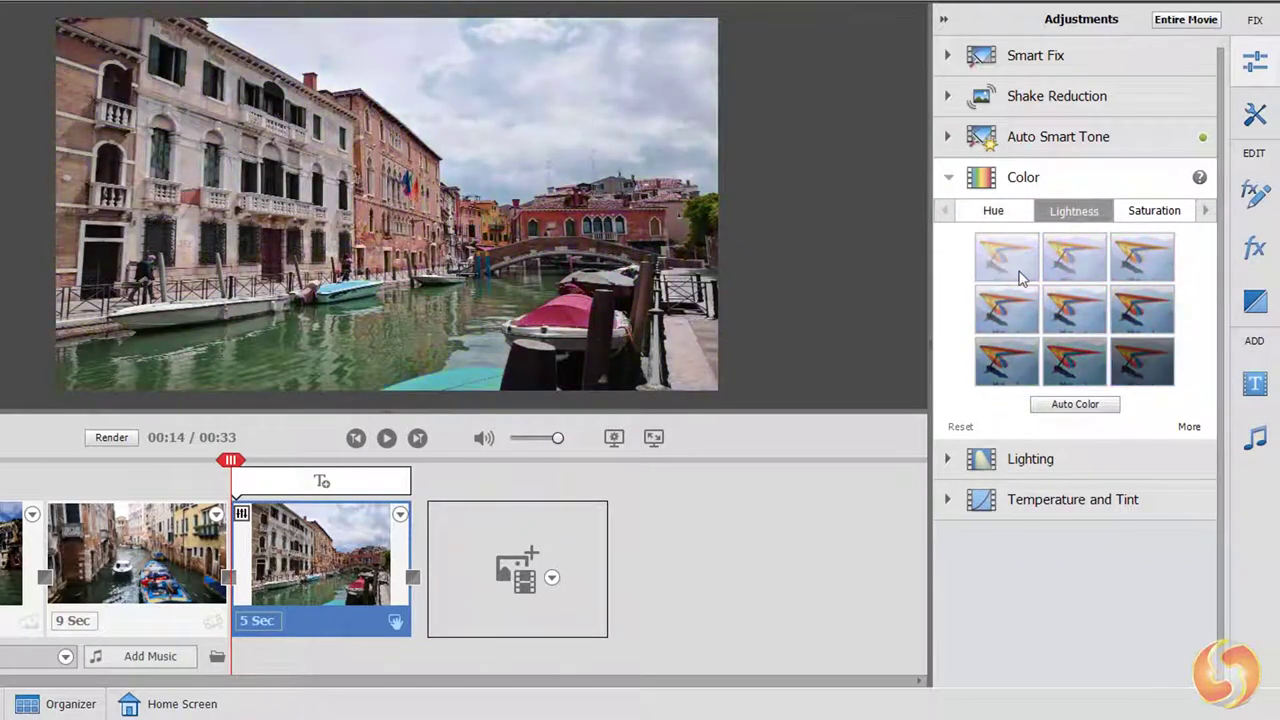
{"action": "left_click", "coordinate": [1020, 272]}
{"action": "left_click", "coordinate": [1086, 268]}
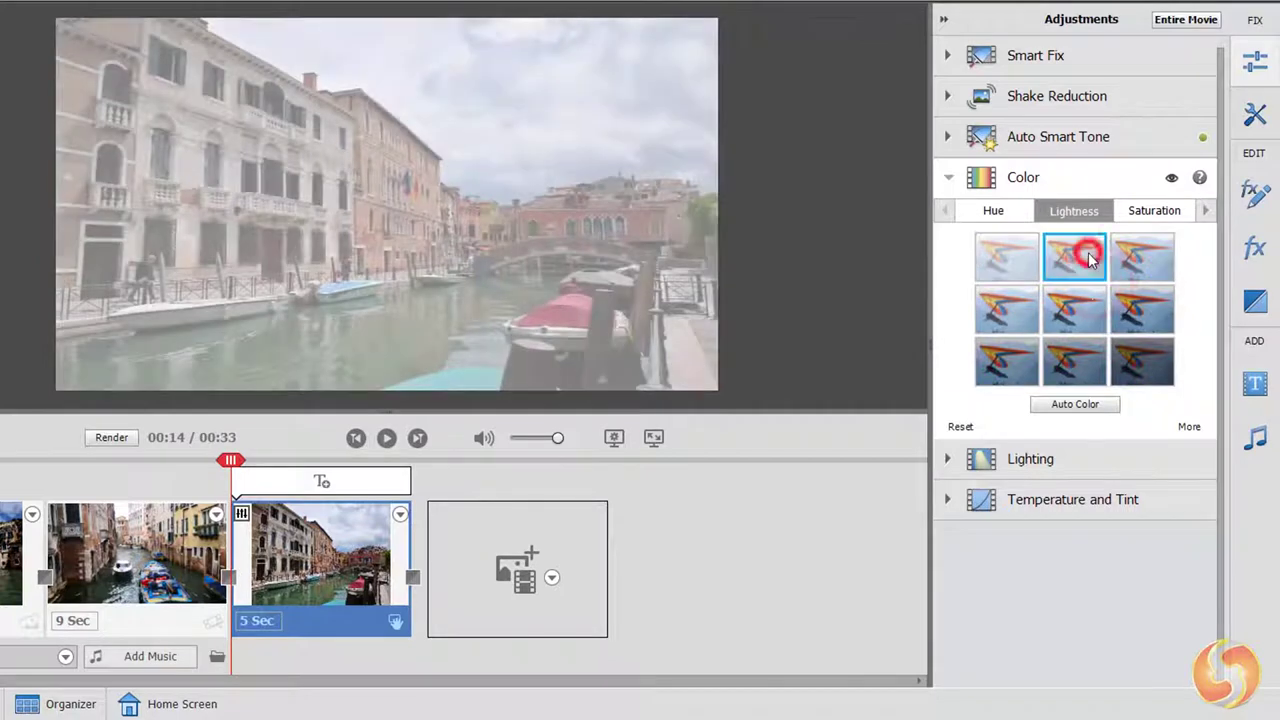
{"action": "left_click", "coordinate": [1087, 310]}
Step: Try several saturation presets on the canal clip, including a desaturated one
{"action": "left_click", "coordinate": [1155, 210]}
{"action": "left_click", "coordinate": [1007, 256]}
{"action": "left_click", "coordinate": [1072, 312]}
{"action": "left_click", "coordinate": [1130, 362]}
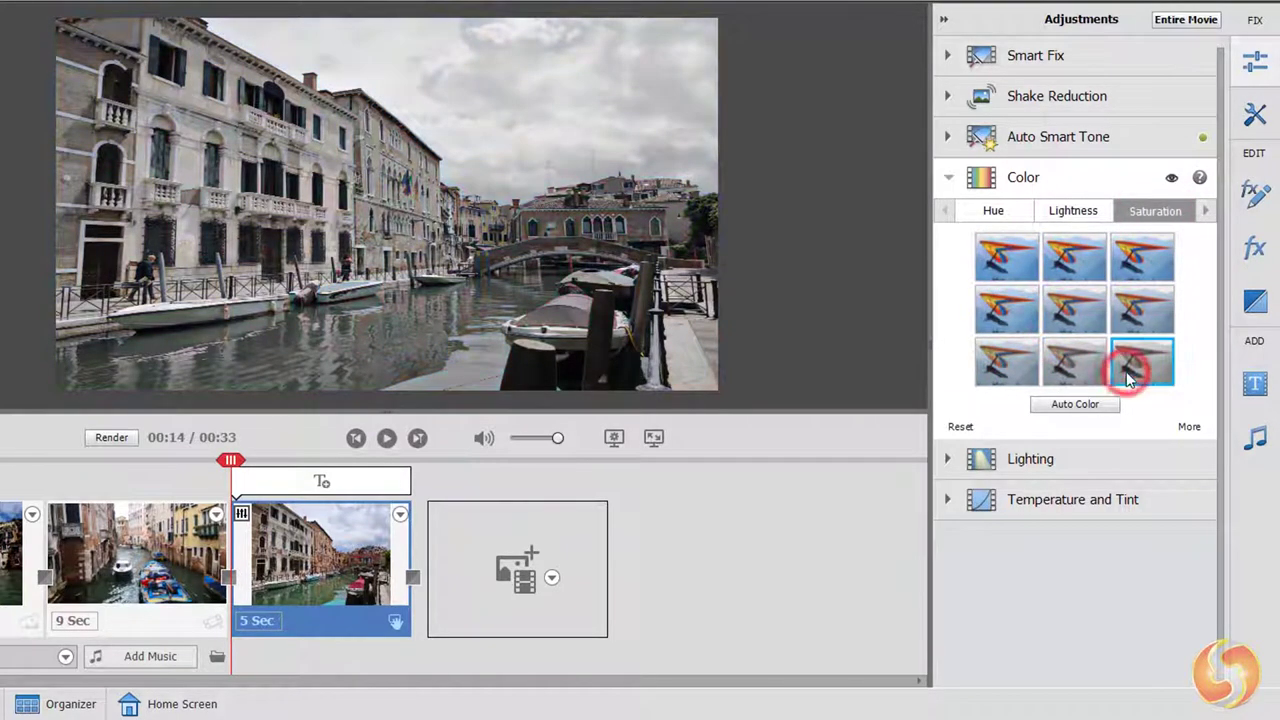
{"action": "left_click", "coordinate": [1139, 263]}
Step: Try brightness presets and return brightness to neutral, then settle on the middle contrast preset
{"action": "left_click", "coordinate": [1030, 458]}
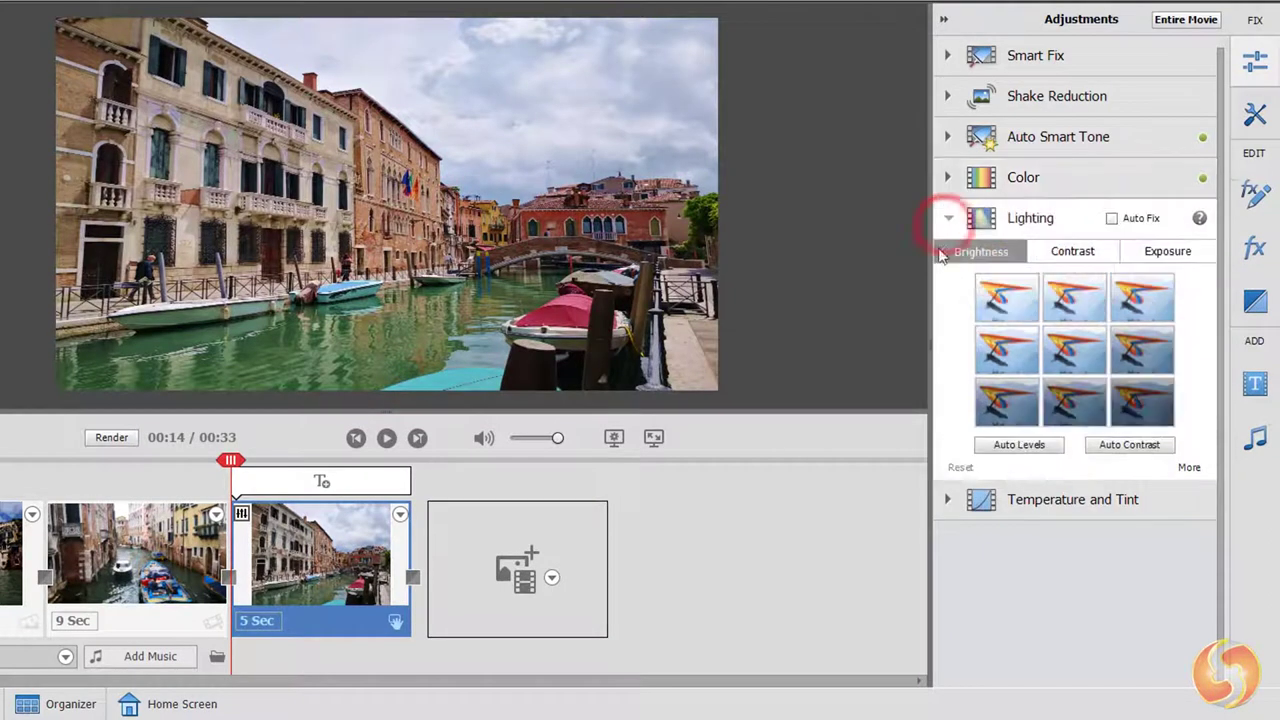
{"action": "left_click", "coordinate": [1010, 306]}
{"action": "left_click", "coordinate": [1072, 352]}
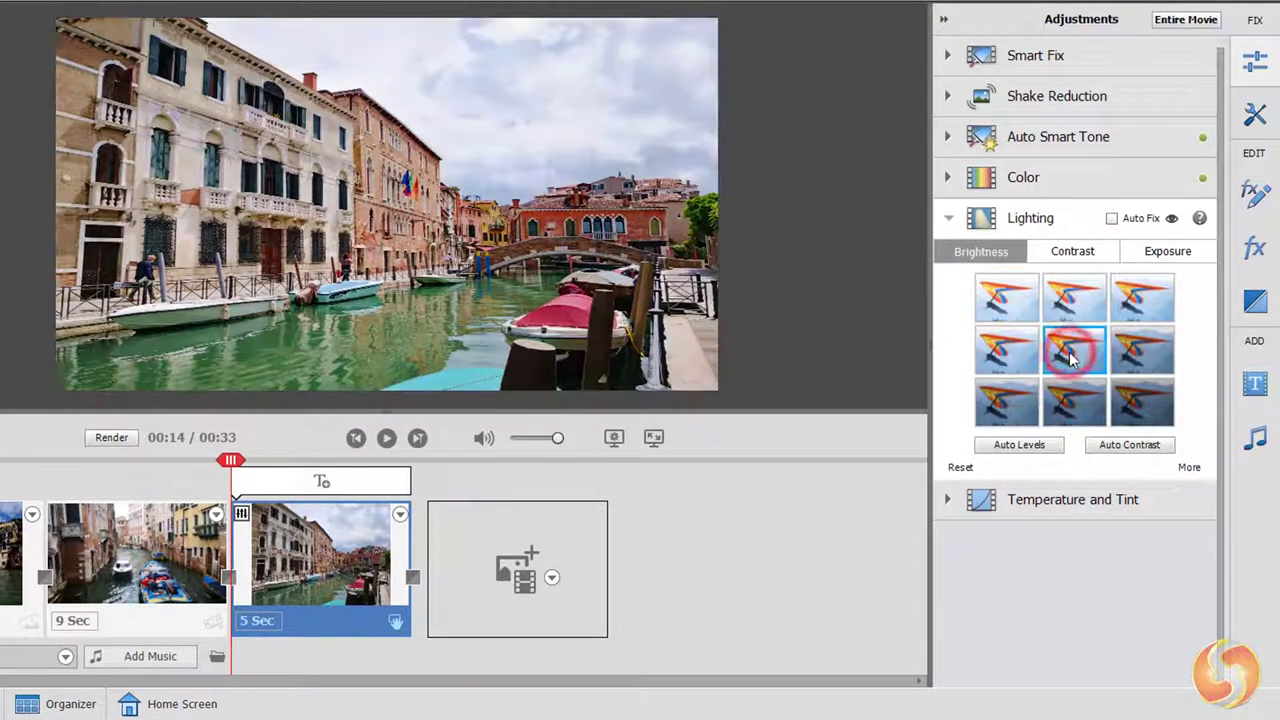
{"action": "left_click", "coordinate": [1070, 251]}
{"action": "left_click", "coordinate": [1003, 298]}
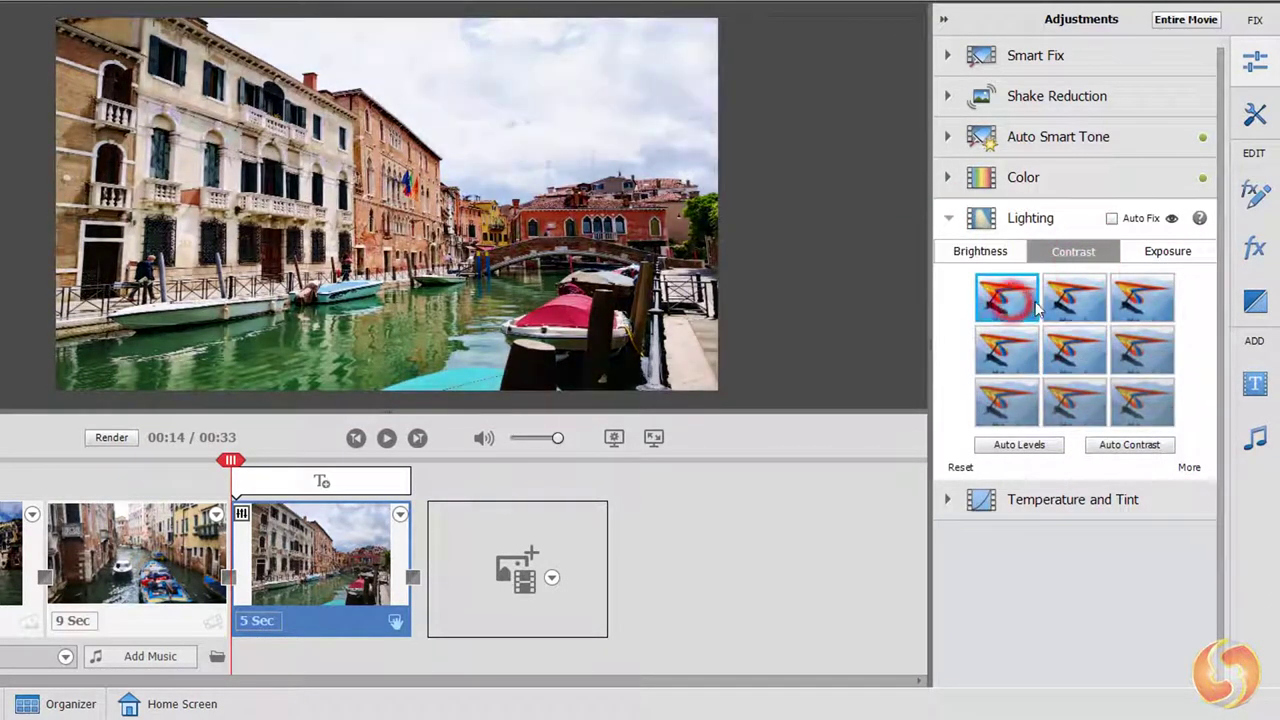
{"action": "left_click", "coordinate": [1074, 300]}
{"action": "left_click", "coordinate": [1073, 350]}
Step: Try brighter exposure presets and settle on one for the canal clip
{"action": "left_click", "coordinate": [1167, 251]}
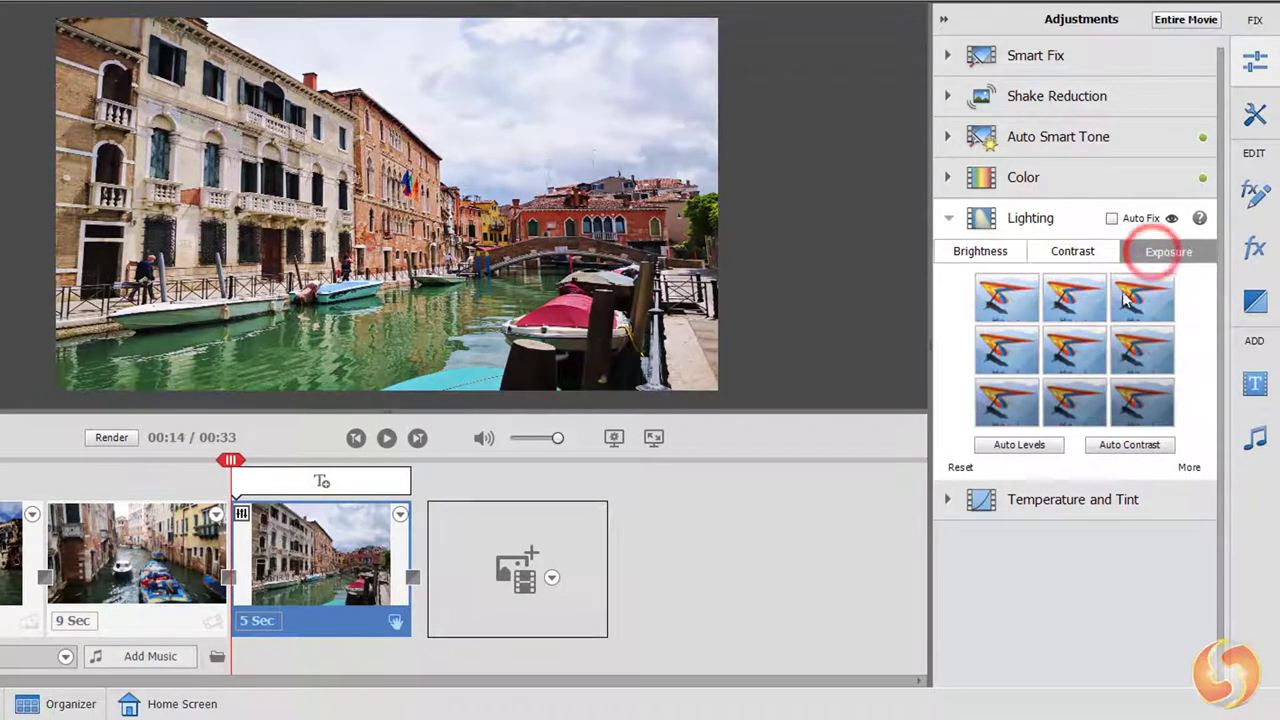
{"action": "left_click", "coordinate": [1062, 298]}
{"action": "left_click", "coordinate": [1003, 298]}
{"action": "left_click", "coordinate": [1072, 348]}
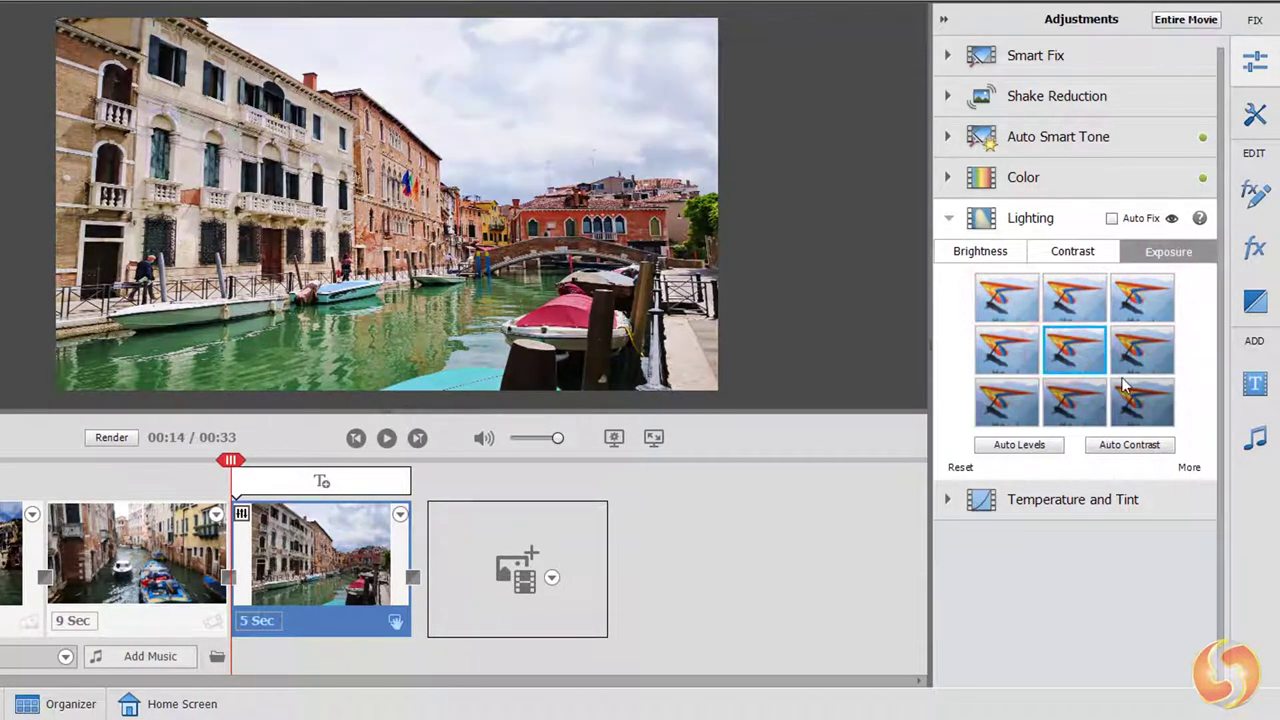
Step: Try warm and cool temperature presets and a purple tint, leaving tint neutral
{"action": "left_click", "coordinate": [947, 218]}
{"action": "left_click", "coordinate": [946, 259]}
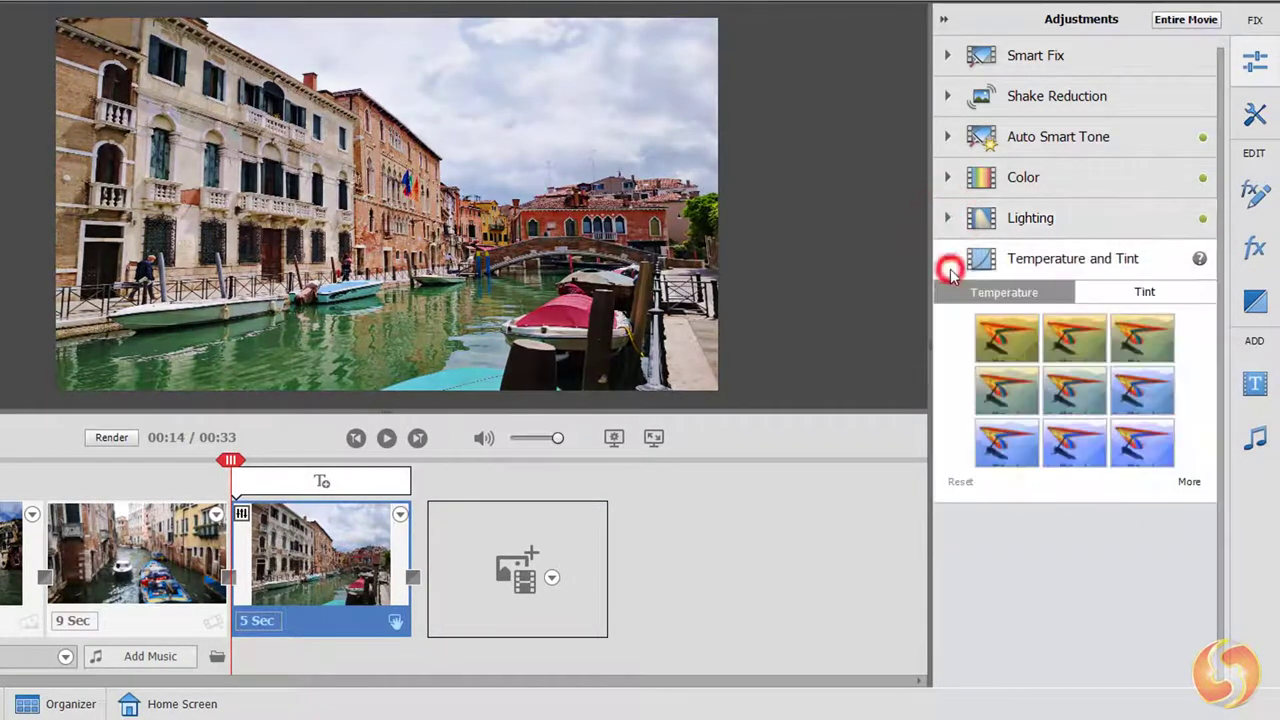
{"action": "left_click", "coordinate": [1005, 345]}
{"action": "left_click", "coordinate": [1150, 440]}
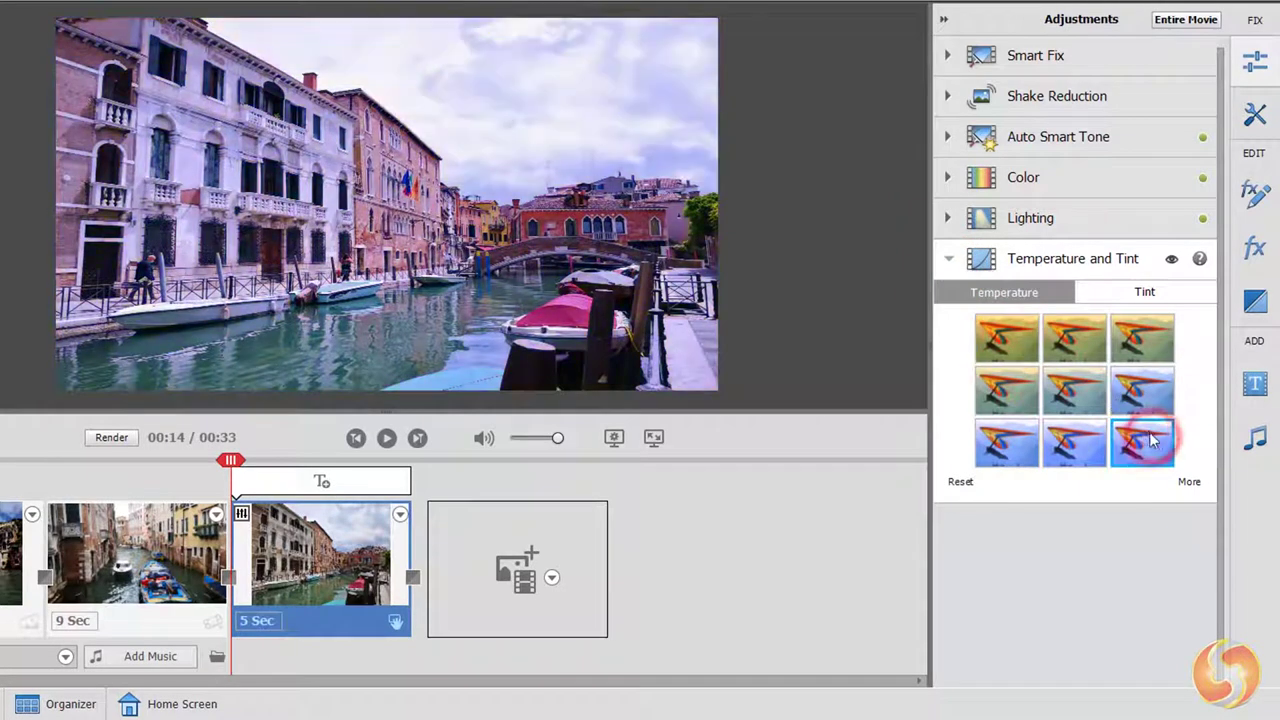
{"action": "left_click", "coordinate": [1138, 291]}
{"action": "left_click", "coordinate": [1020, 330]}
{"action": "left_click", "coordinate": [1136, 432]}
Step: Set a slightly cooler colour temperature, fine-tuned to -7
{"action": "left_click", "coordinate": [1004, 291]}
{"action": "left_click", "coordinate": [1006, 392]}
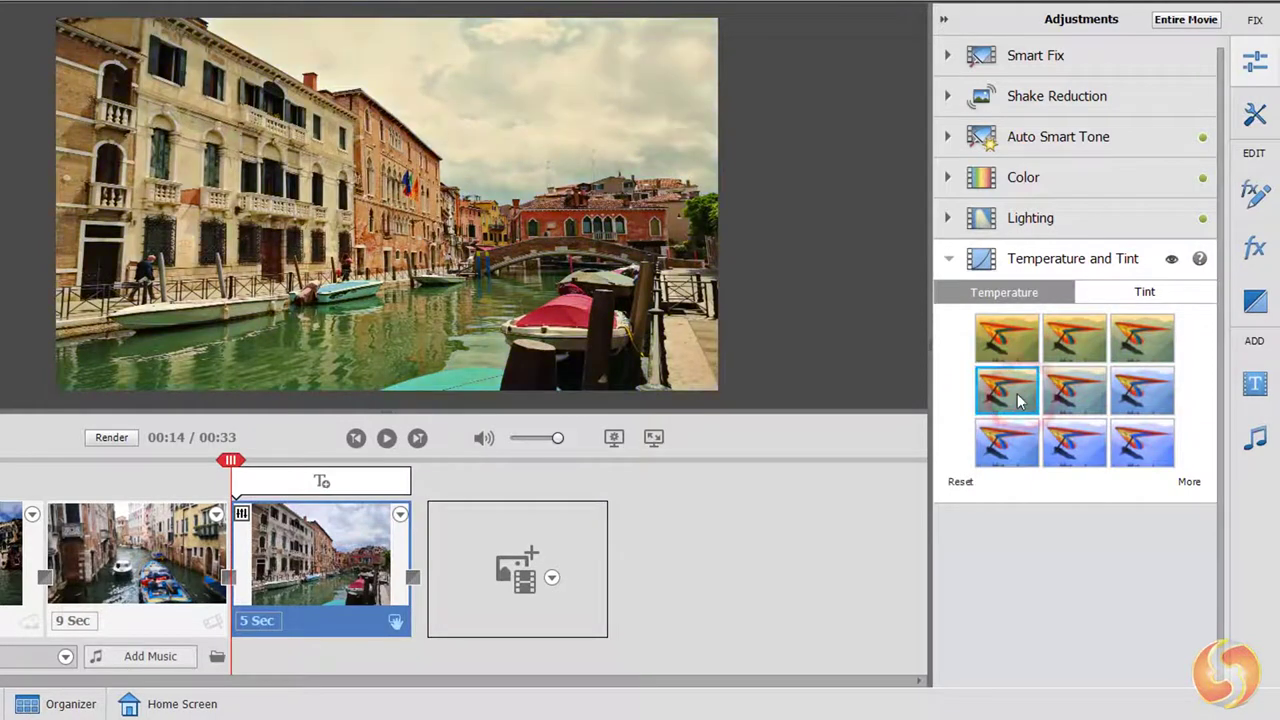
{"action": "left_click", "coordinate": [1147, 398]}
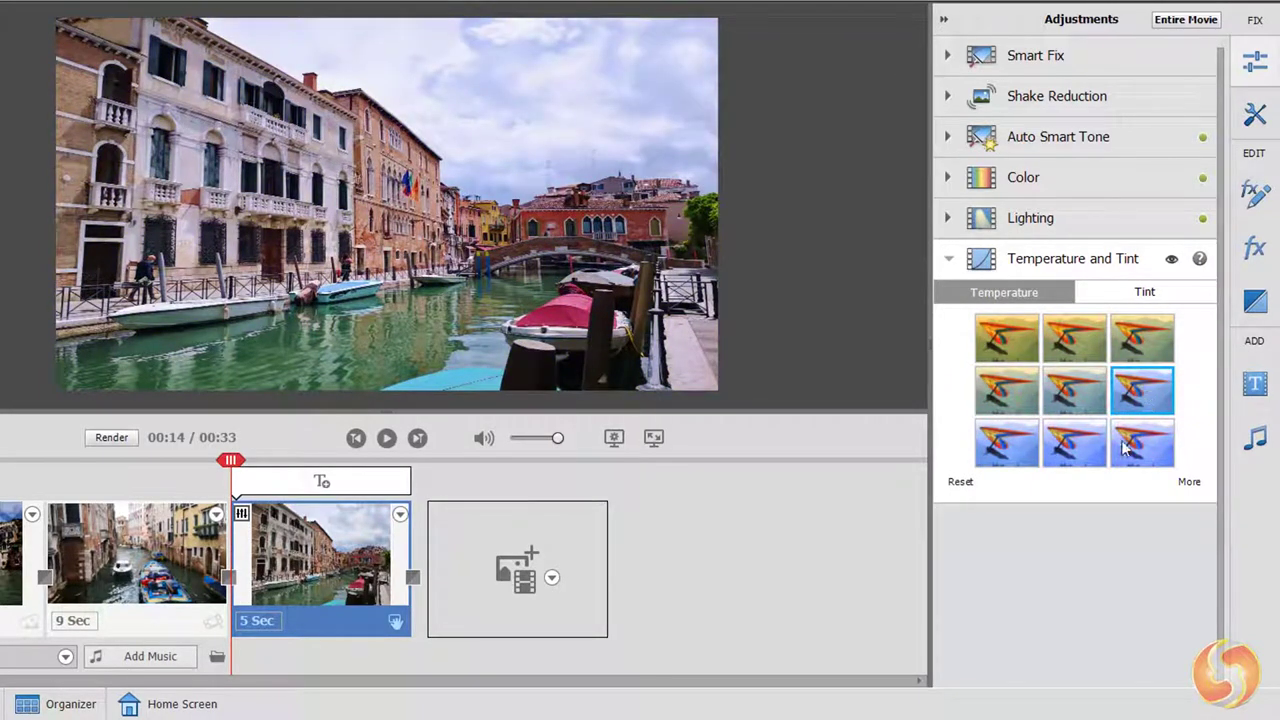
{"action": "left_click", "coordinate": [1189, 483]}
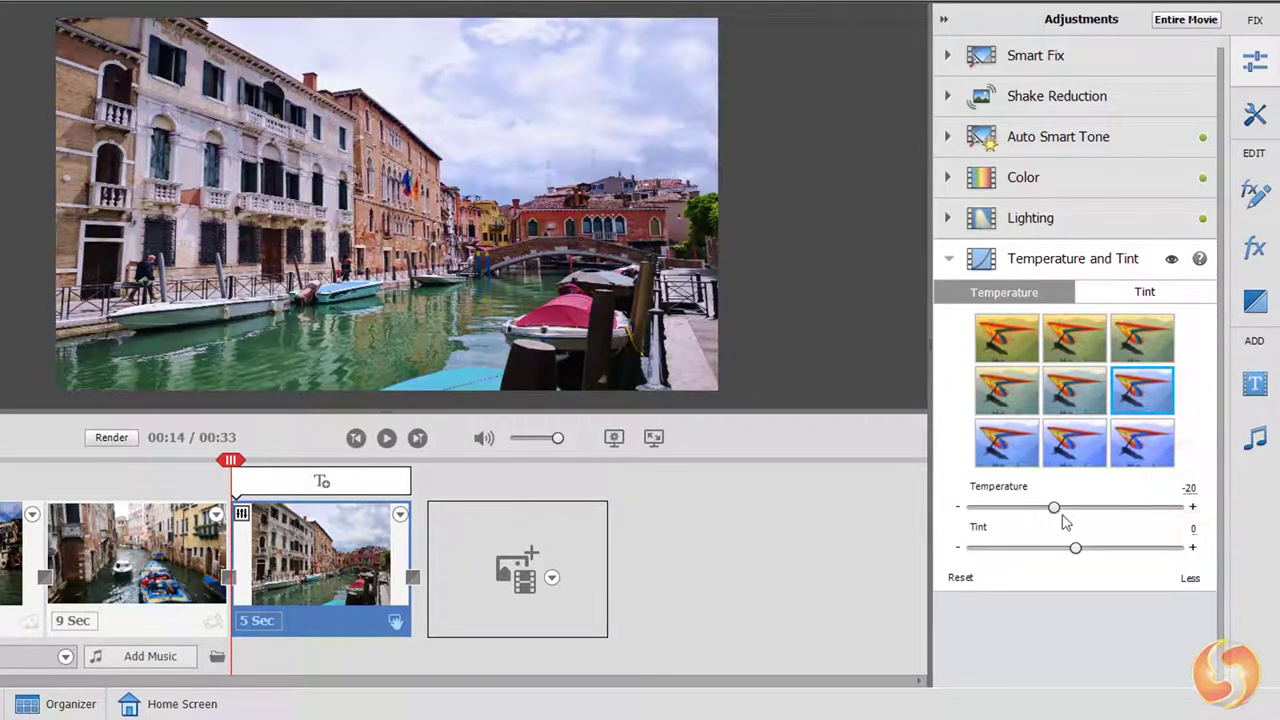
{"action": "left_click_drag", "start_coordinate": [1055, 510], "coordinate": [1113, 547]}
{"action": "left_click", "coordinate": [950, 260]}
Step: Compare the clip with and without the lighting changes
{"action": "left_click", "coordinate": [948, 217]}
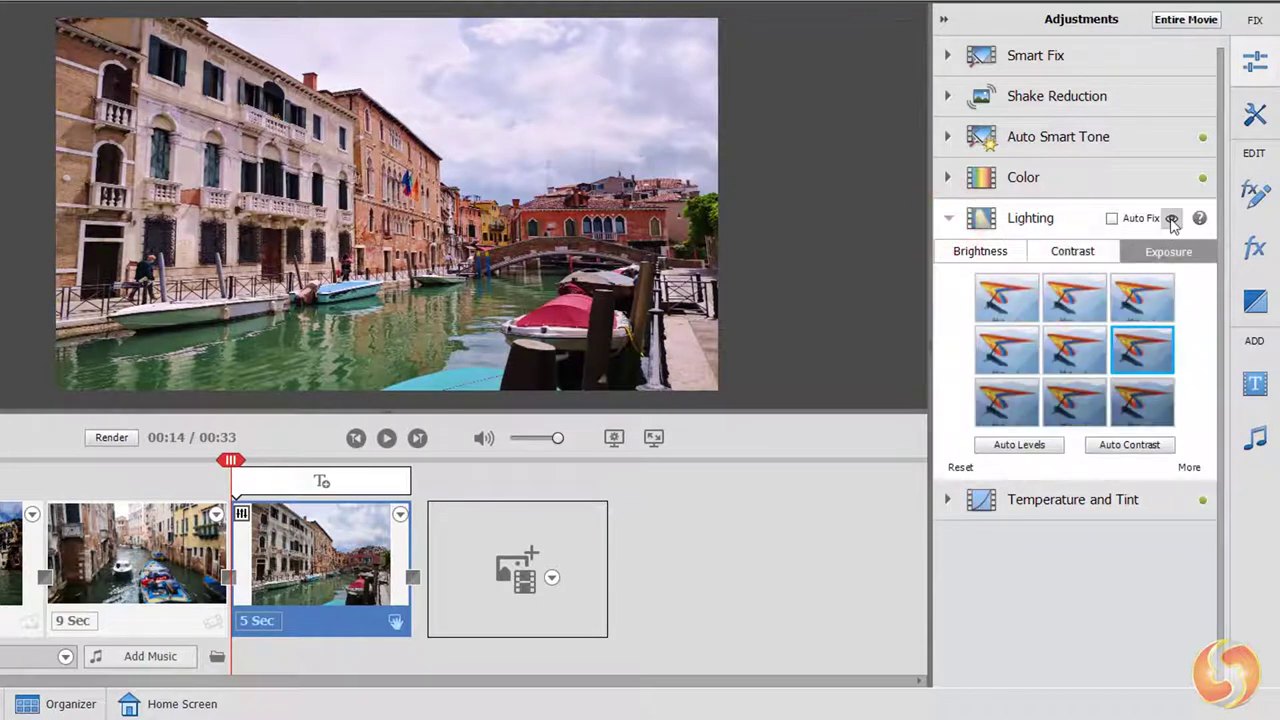
{"action": "left_click", "coordinate": [1172, 219]}
{"action": "left_click", "coordinate": [1172, 219]}
{"action": "left_click", "coordinate": [1172, 219]}
Step: Make the entire movie black and white with a saturation preset, then return to 00:08
{"action": "left_click", "coordinate": [948, 177]}
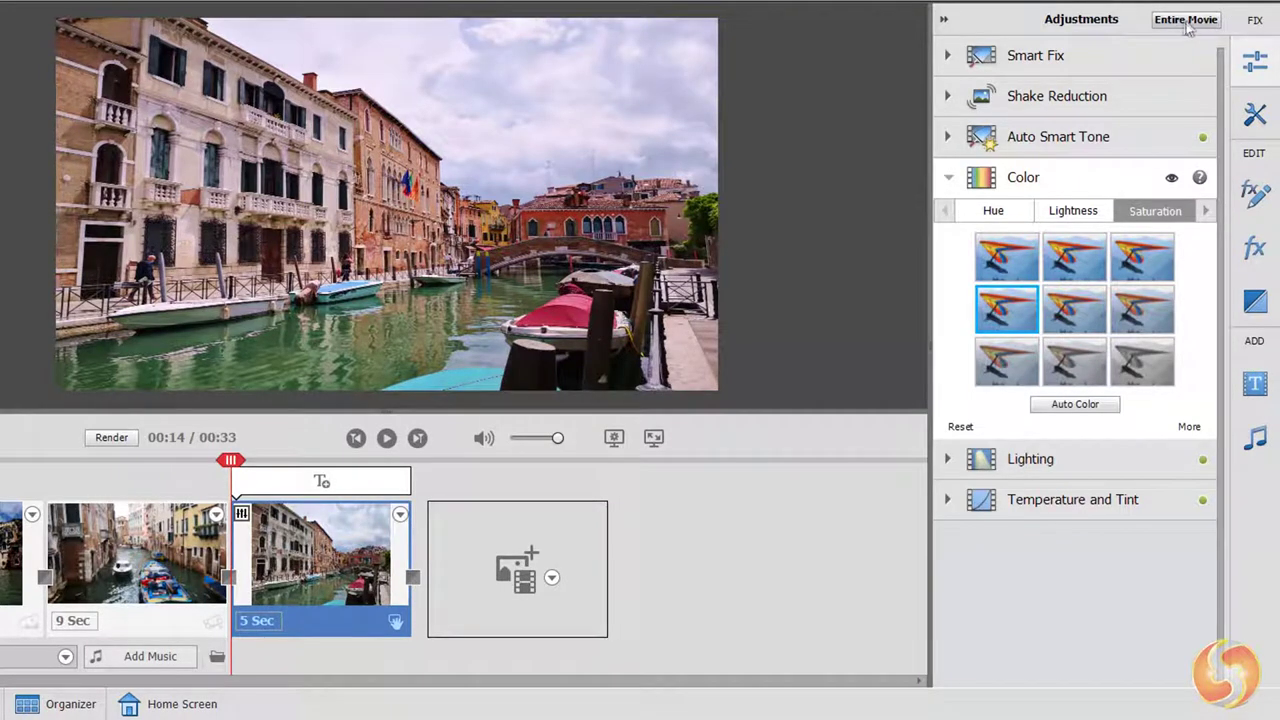
{"action": "left_click", "coordinate": [1188, 22]}
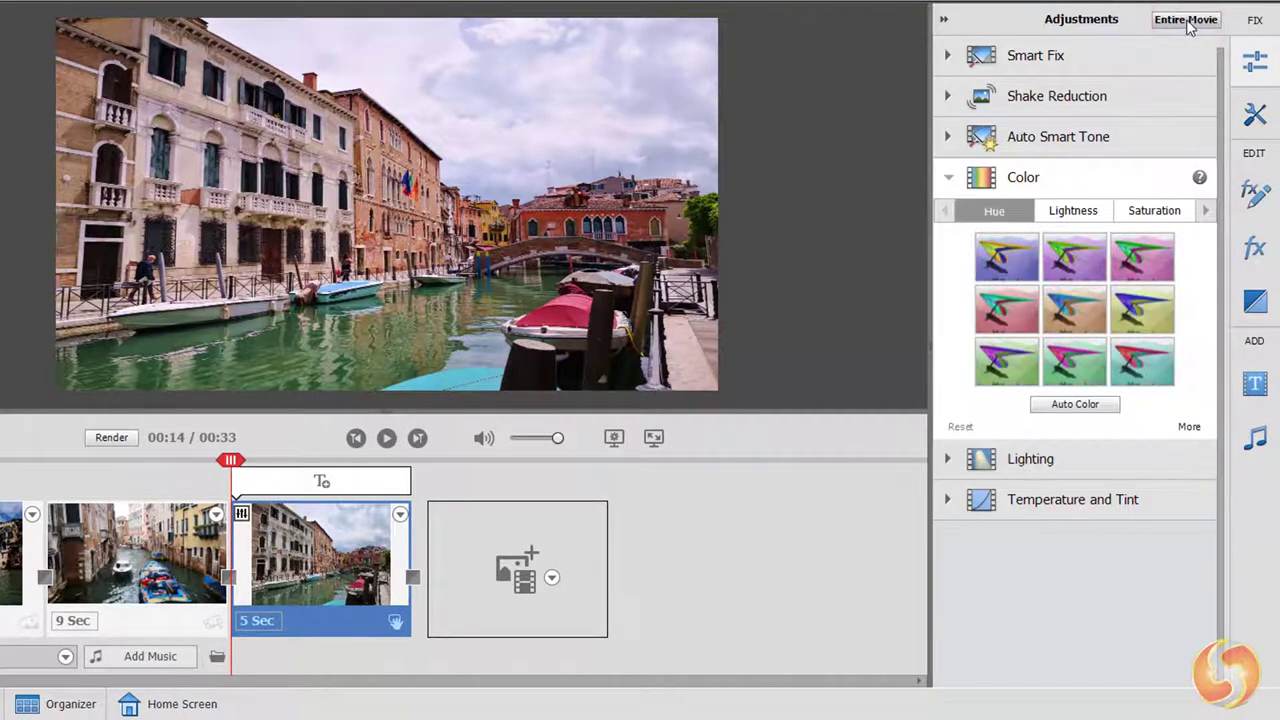
{"action": "left_click", "coordinate": [1154, 211]}
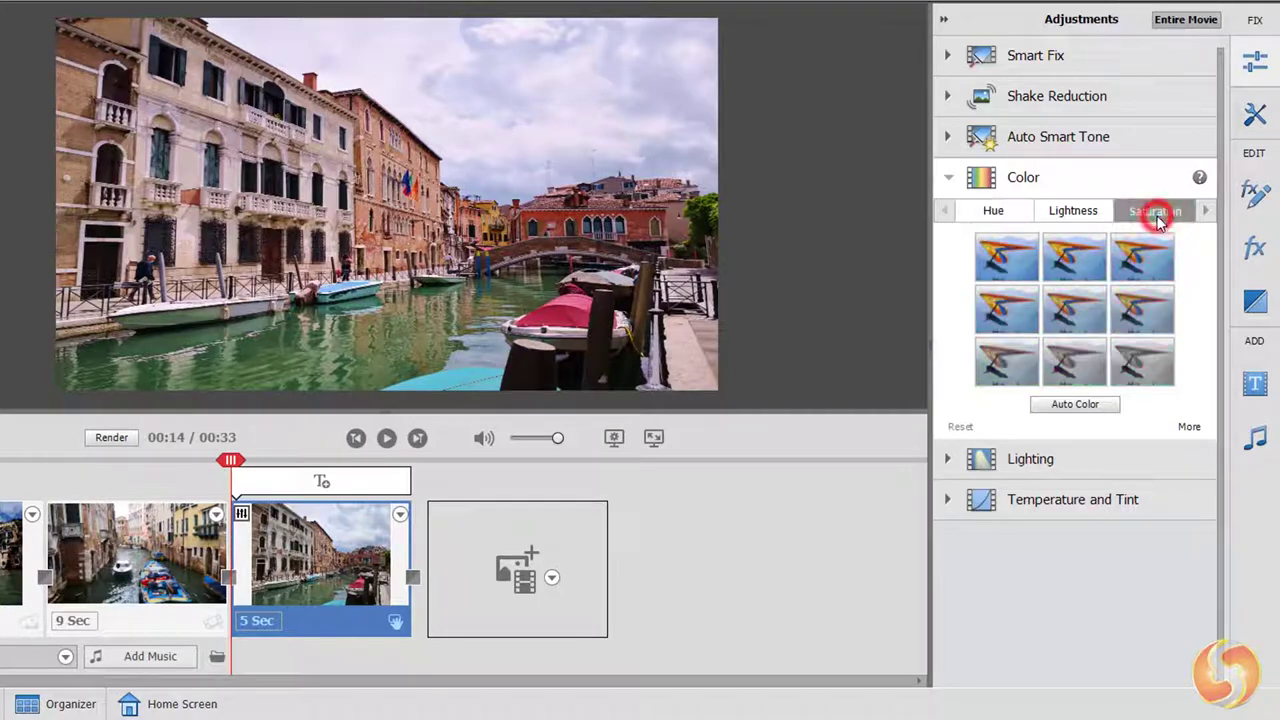
{"action": "left_click", "coordinate": [1140, 375]}
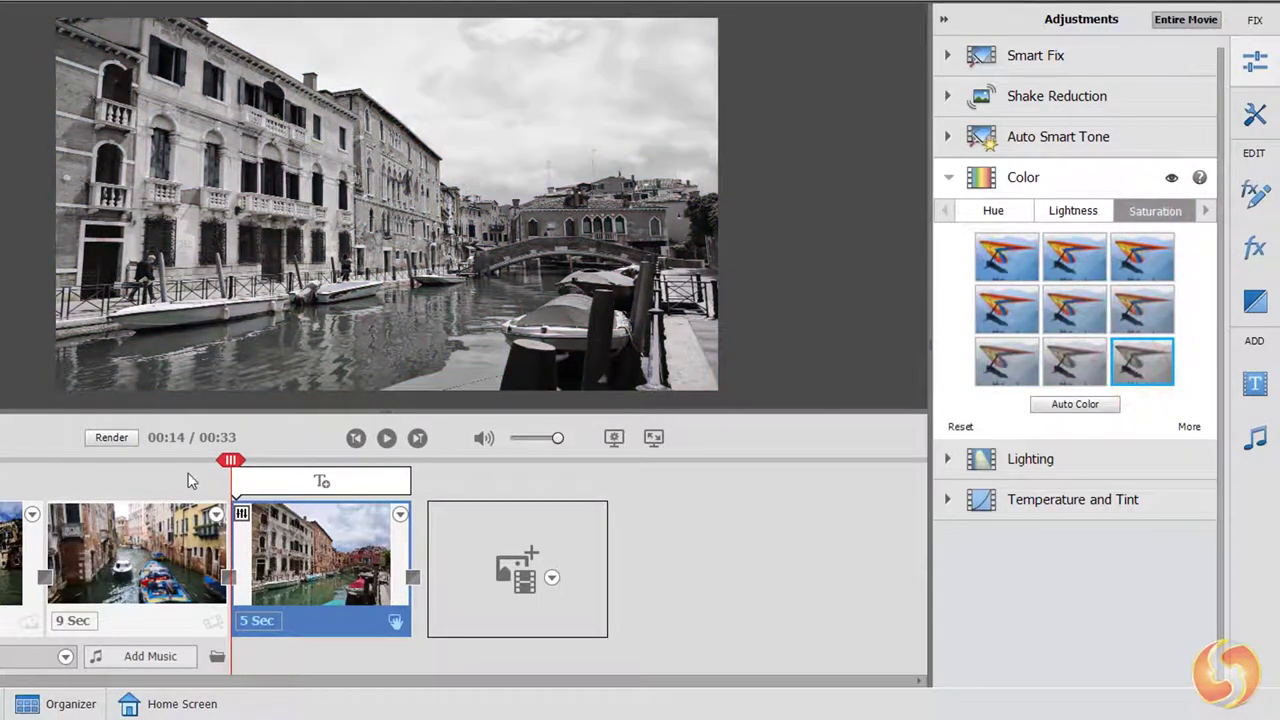
{"action": "left_click_drag", "start_coordinate": [233, 465], "coordinate": [100, 463]}
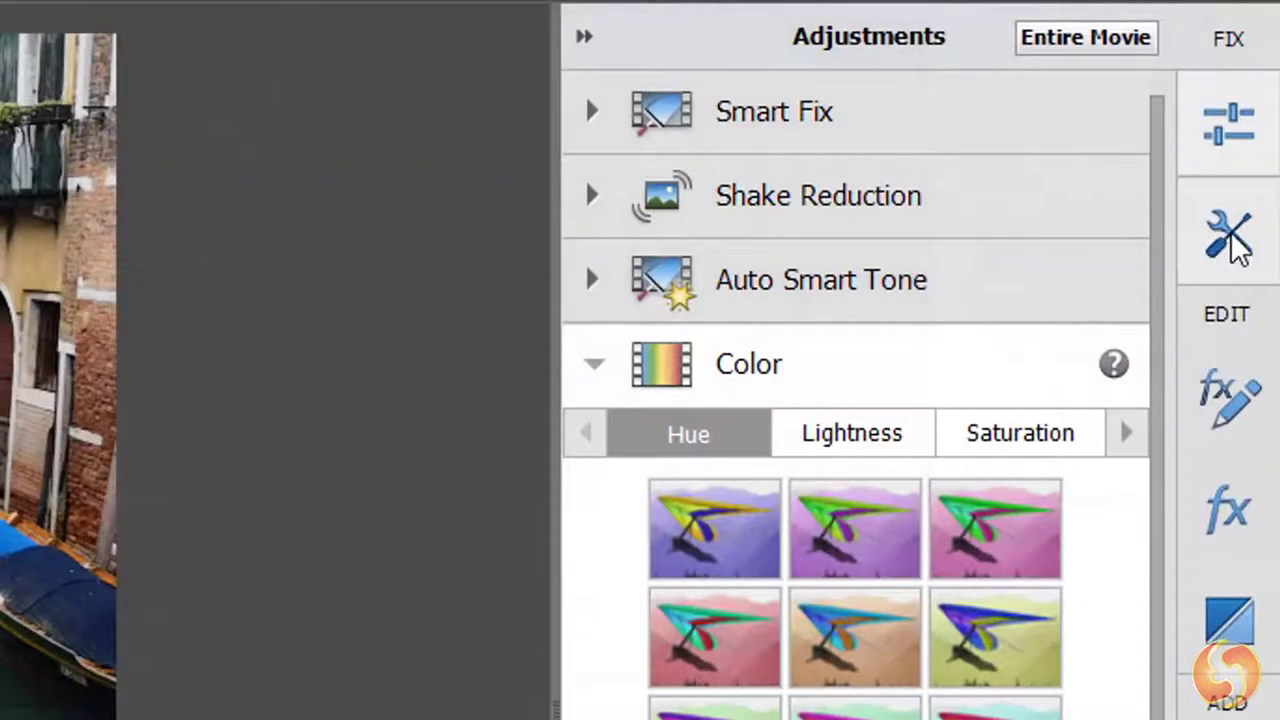
Step: Enlarge the boat clip to scale 122.9, then return it to about 102.2
{"action": "left_click", "coordinate": [1230, 238]}
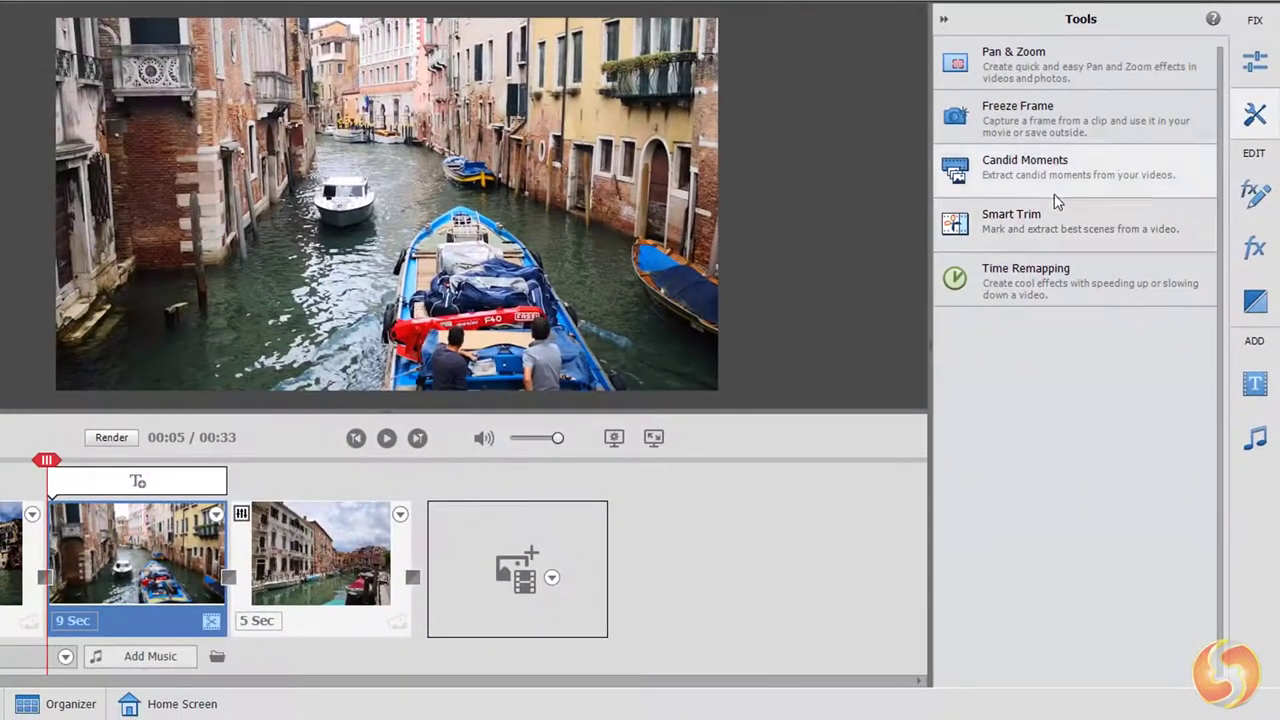
{"action": "left_click", "coordinate": [1268, 200]}
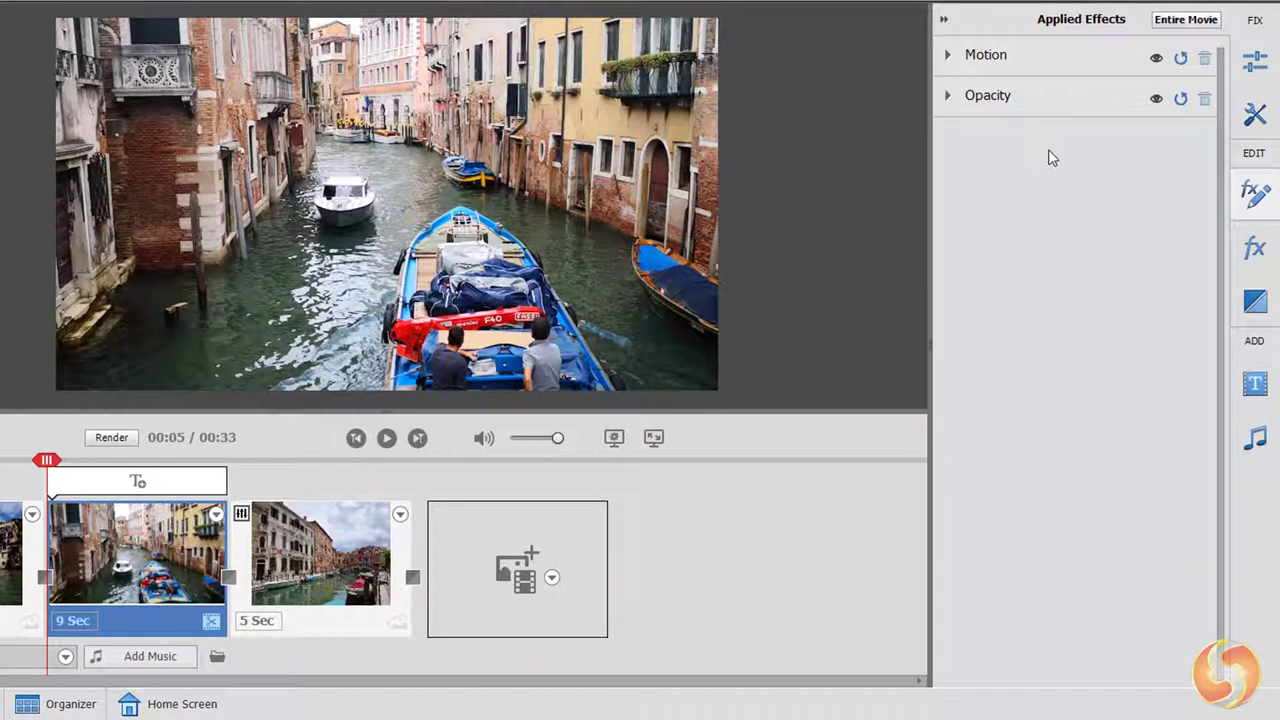
{"action": "left_click", "coordinate": [947, 56]}
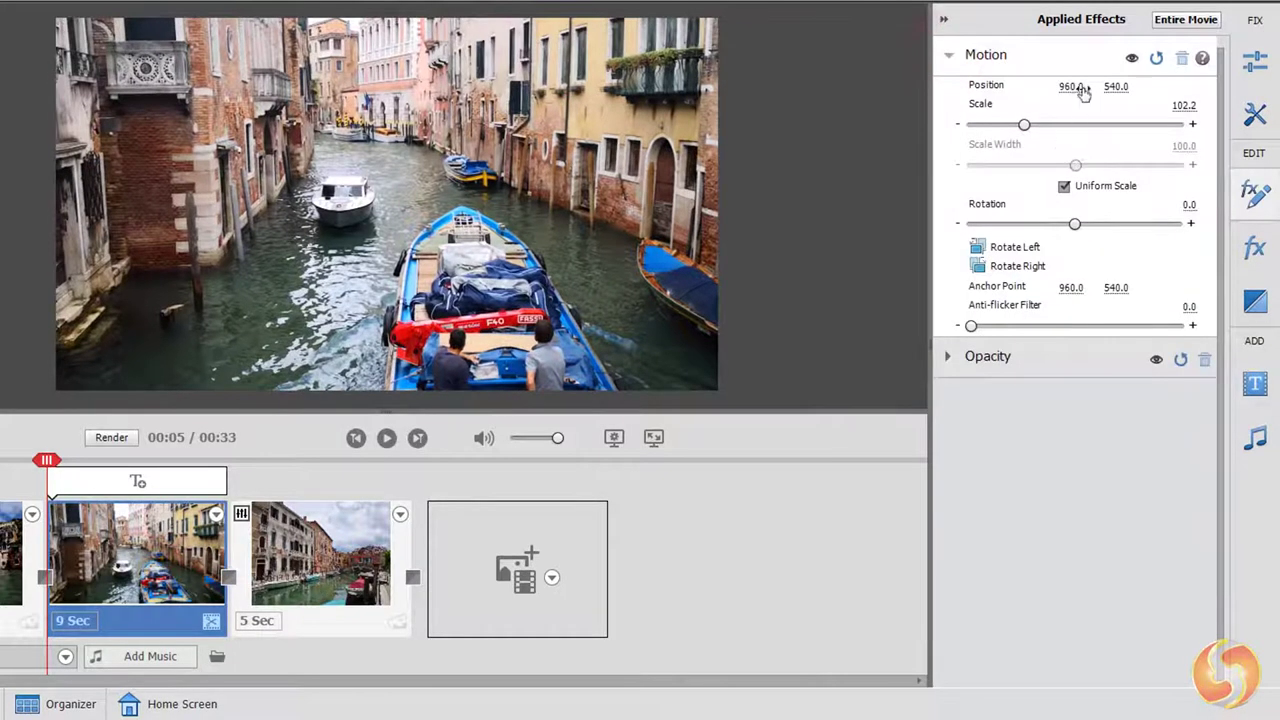
{"action": "left_click", "coordinate": [1072, 87]}
{"action": "mouse_move", "coordinate": [1024, 124]}
{"action": "left_mouse_down"}
{"action": "mouse_move", "coordinate": [1036, 126]}
{"action": "mouse_move", "coordinate": [1020, 126]}
{"action": "left_mouse_up"}
{"action": "left_click_drag", "start_coordinate": [1074, 224], "coordinate": [1074, 224]}
{"action": "left_click", "coordinate": [947, 56]}
Step: Preview a lower opacity, then add a Fade In and play the clip to check it
{"action": "left_click", "coordinate": [950, 97]}
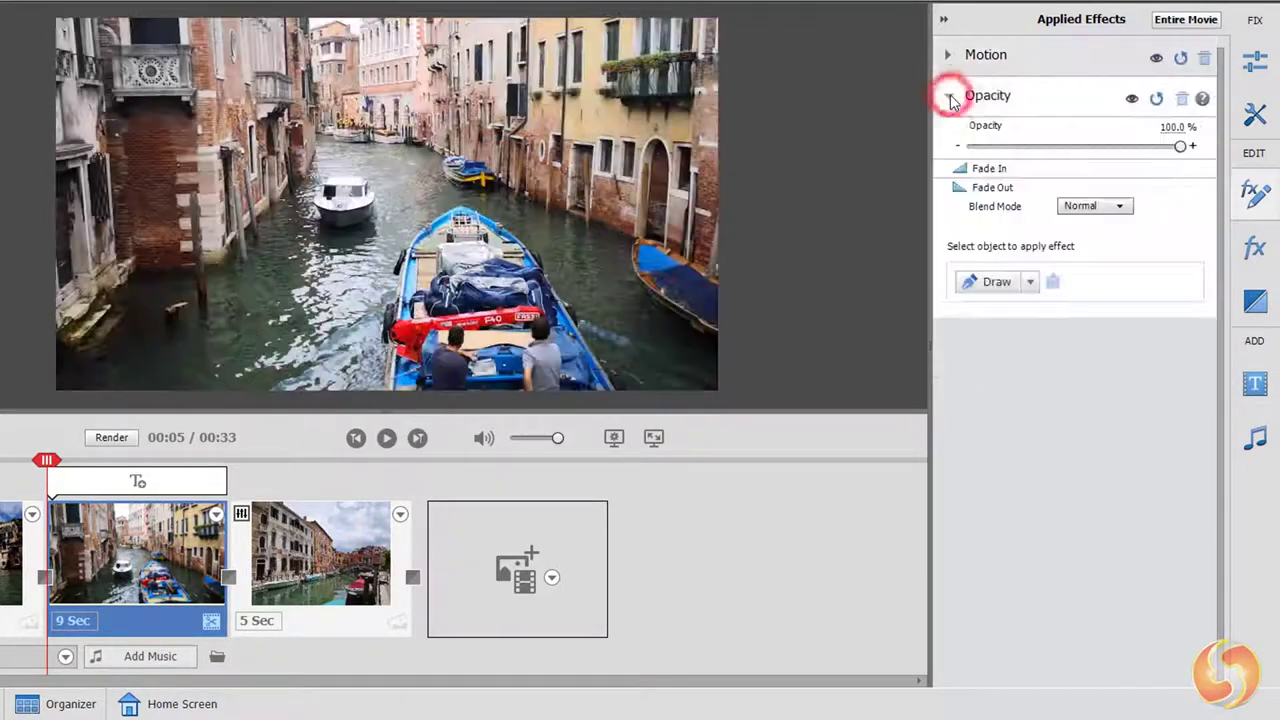
{"action": "mouse_move", "coordinate": [1183, 148]}
{"action": "left_mouse_down"}
{"action": "mouse_move", "coordinate": [1034, 147]}
{"action": "mouse_move", "coordinate": [1183, 147]}
{"action": "left_mouse_up"}
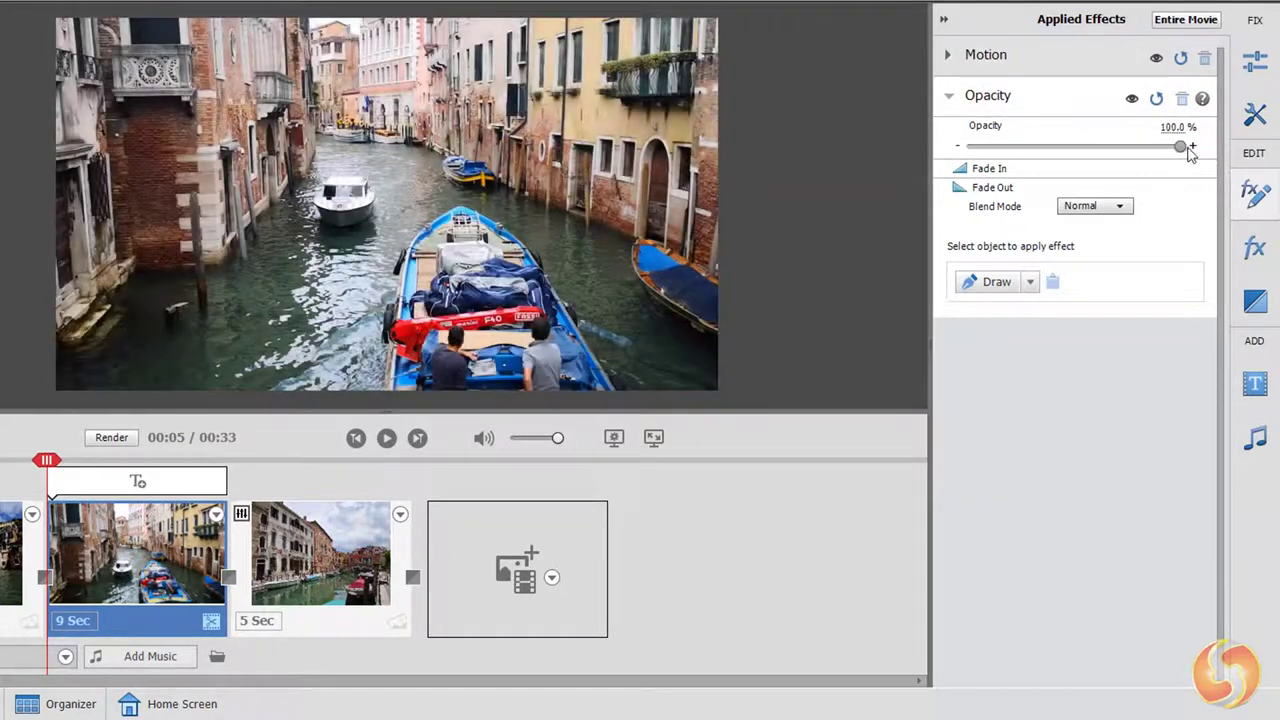
{"action": "left_click", "coordinate": [960, 170]}
{"action": "left_click", "coordinate": [386, 438]}
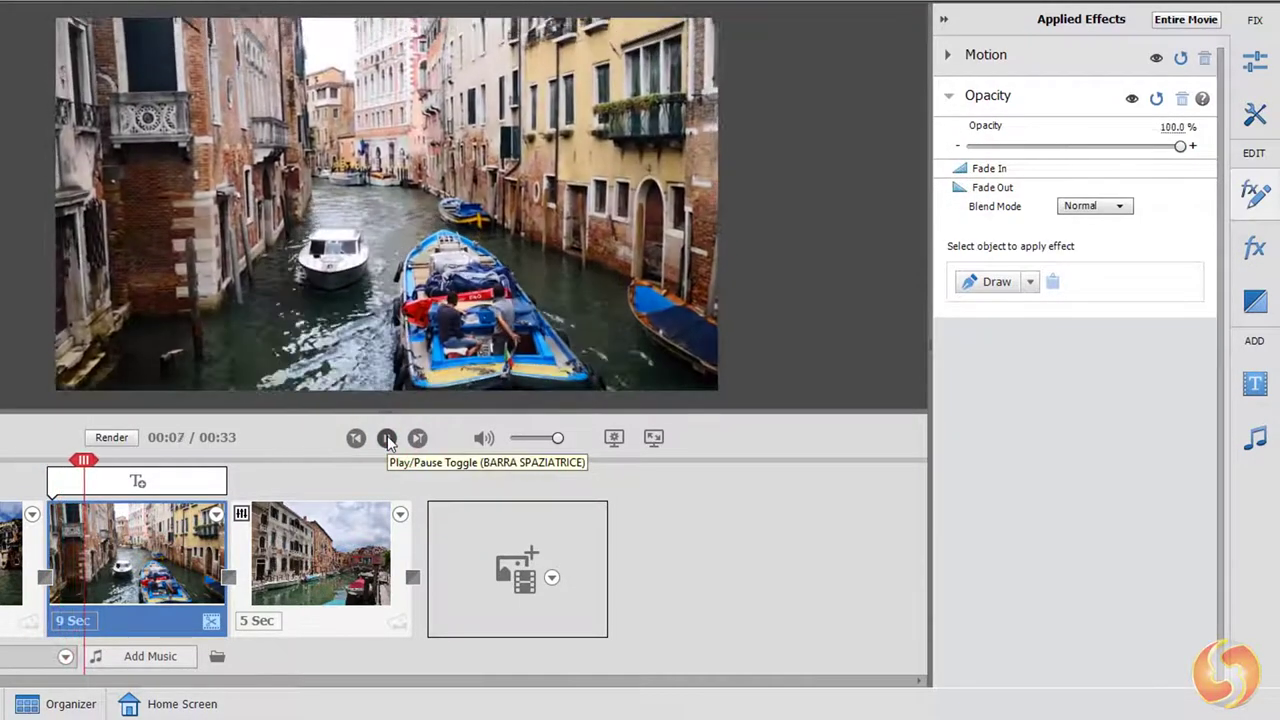
{"action": "left_click", "coordinate": [1255, 193]}
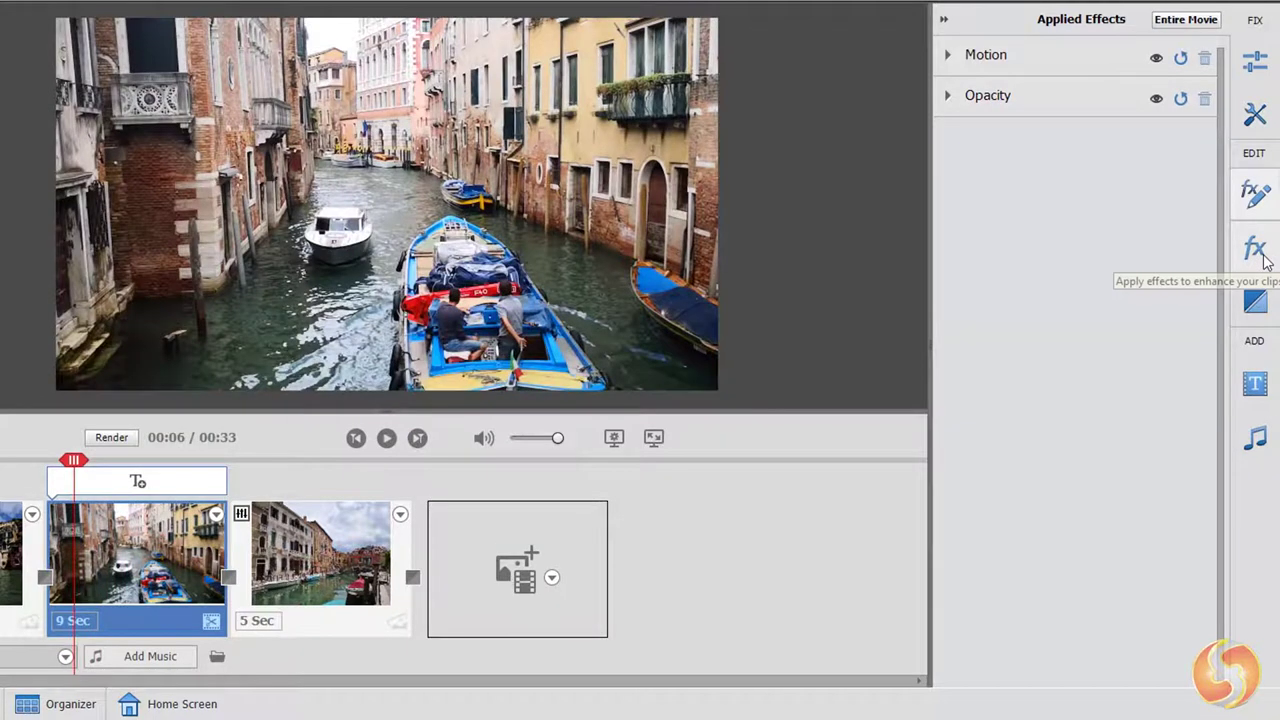
Step: Apply Gaussian Blur from the video effects library to the canal-boat clip
{"action": "left_click", "coordinate": [1262, 256]}
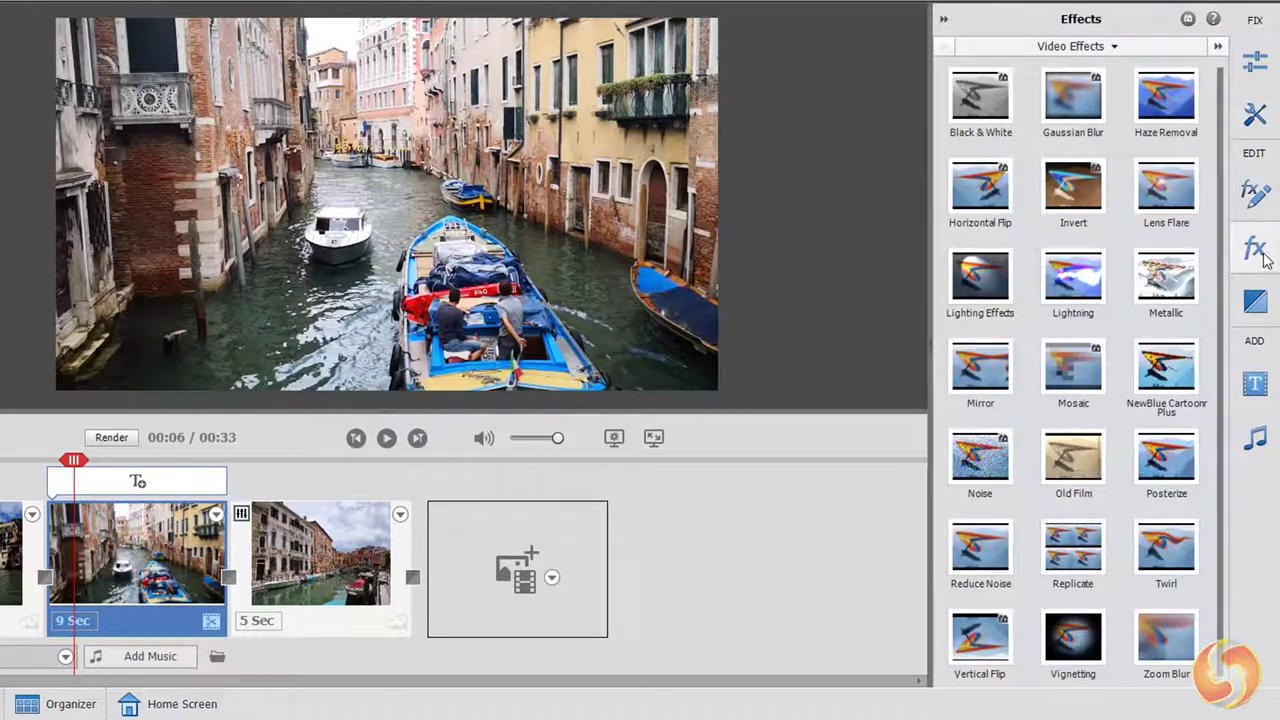
{"action": "left_click", "coordinate": [1100, 46]}
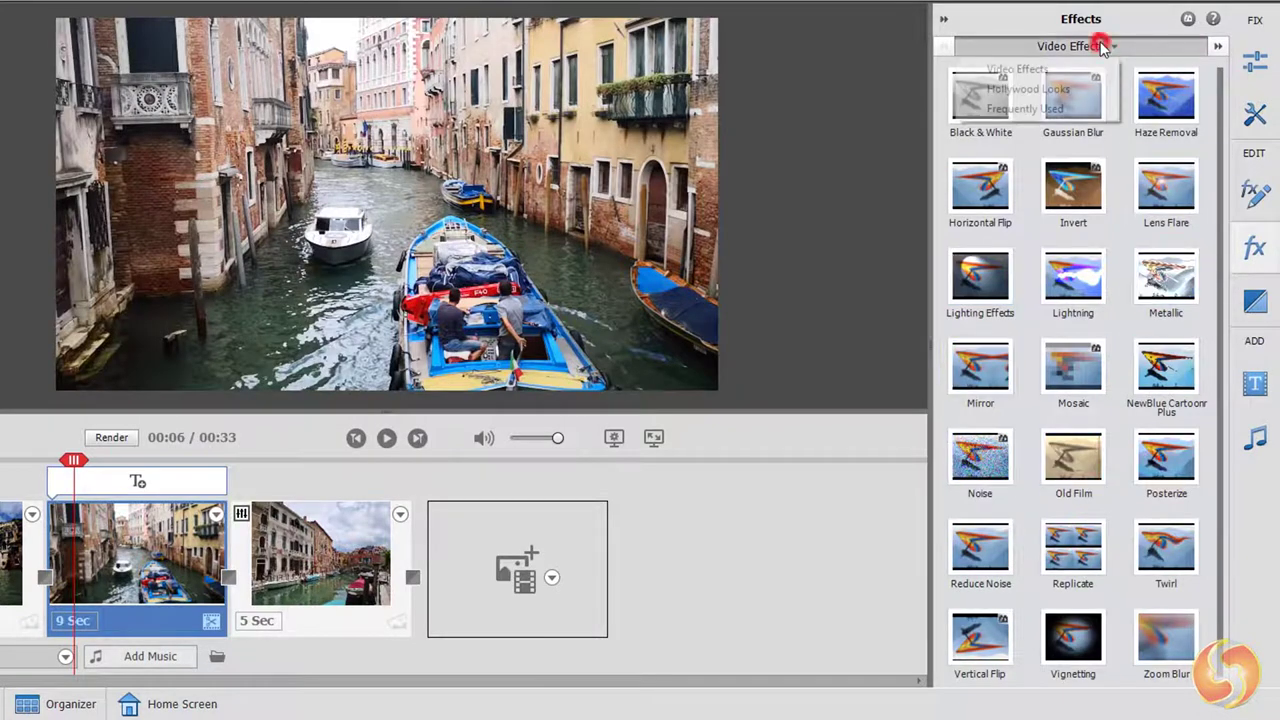
{"action": "left_click", "coordinate": [1045, 89]}
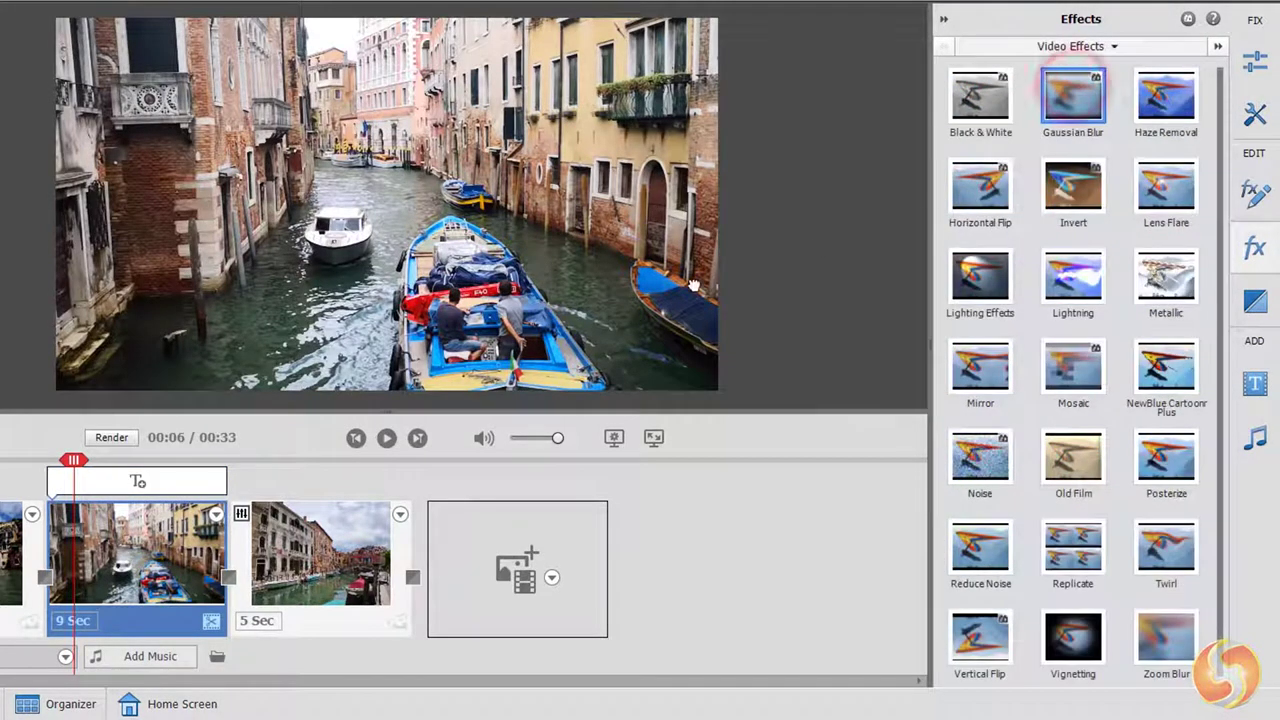
{"action": "left_click_drag", "start_coordinate": [1073, 95], "coordinate": [133, 560]}
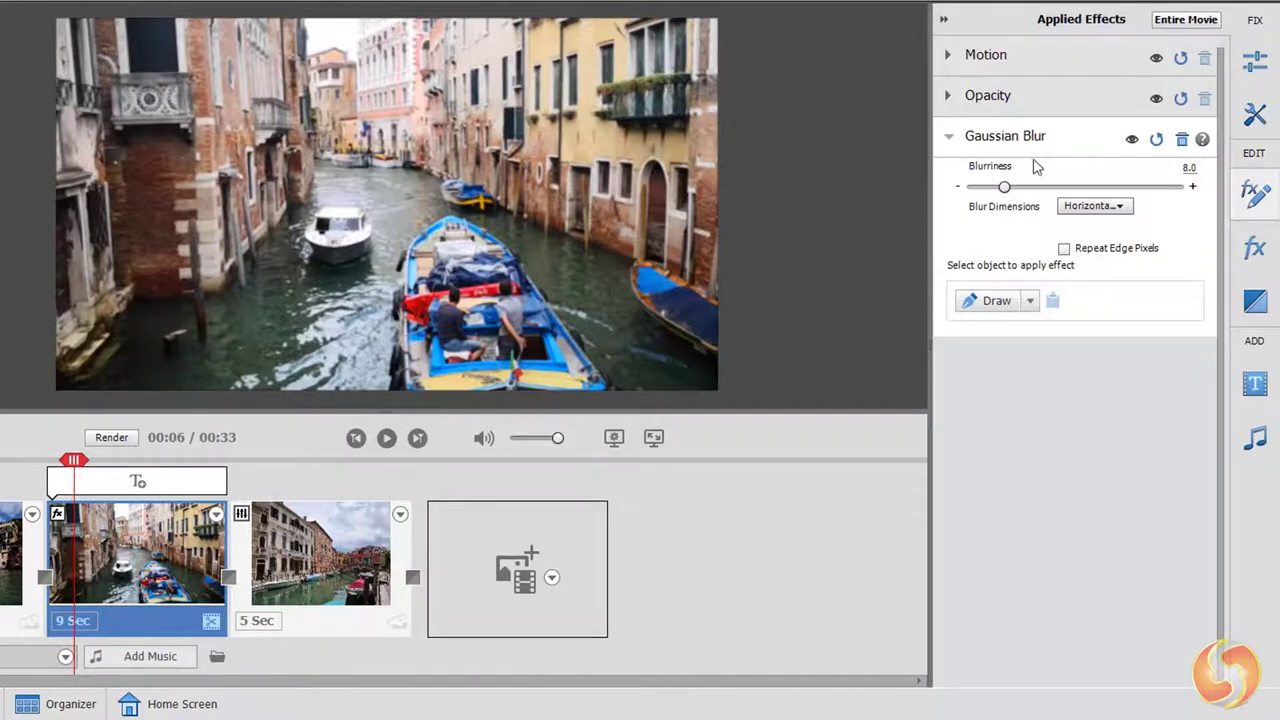
Step: Raise the blurriness, compare with the blur hidden, reset it, then delete the effect
{"action": "left_click_drag", "start_coordinate": [1005, 188], "coordinate": [1094, 193]}
{"action": "left_click", "coordinate": [1132, 140]}
{"action": "left_click", "coordinate": [1132, 140]}
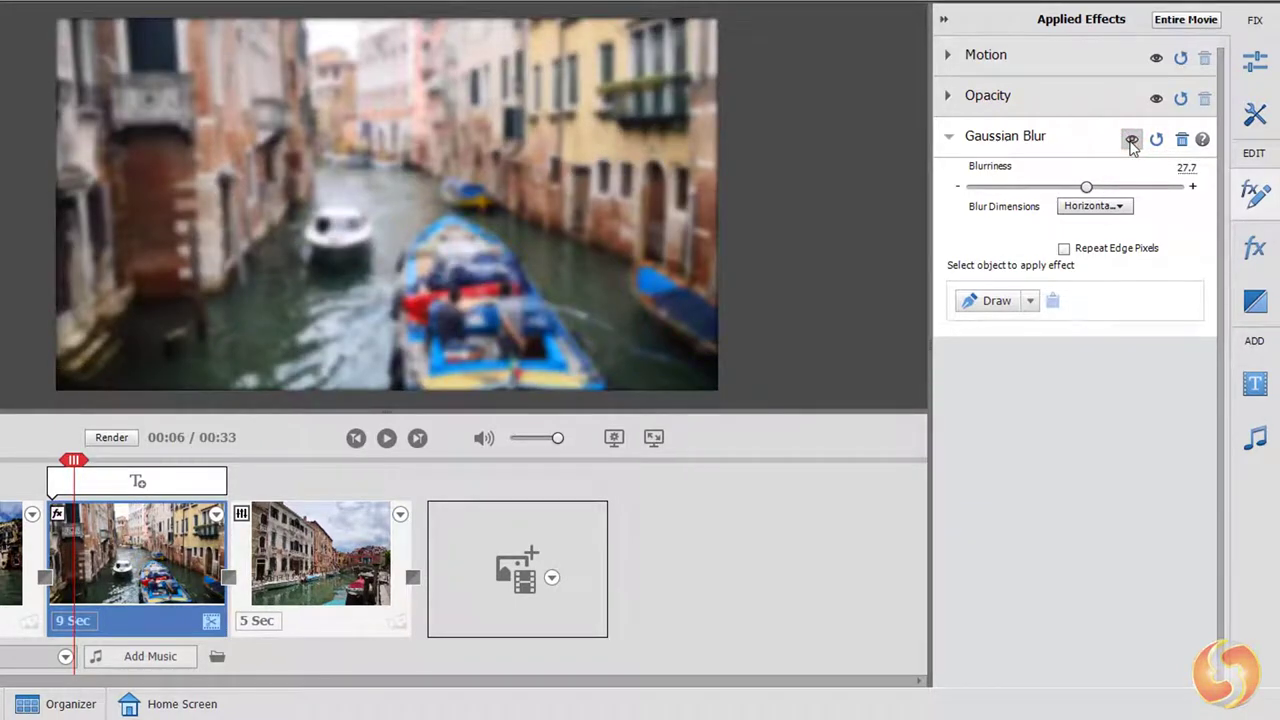
{"action": "left_click", "coordinate": [1157, 141]}
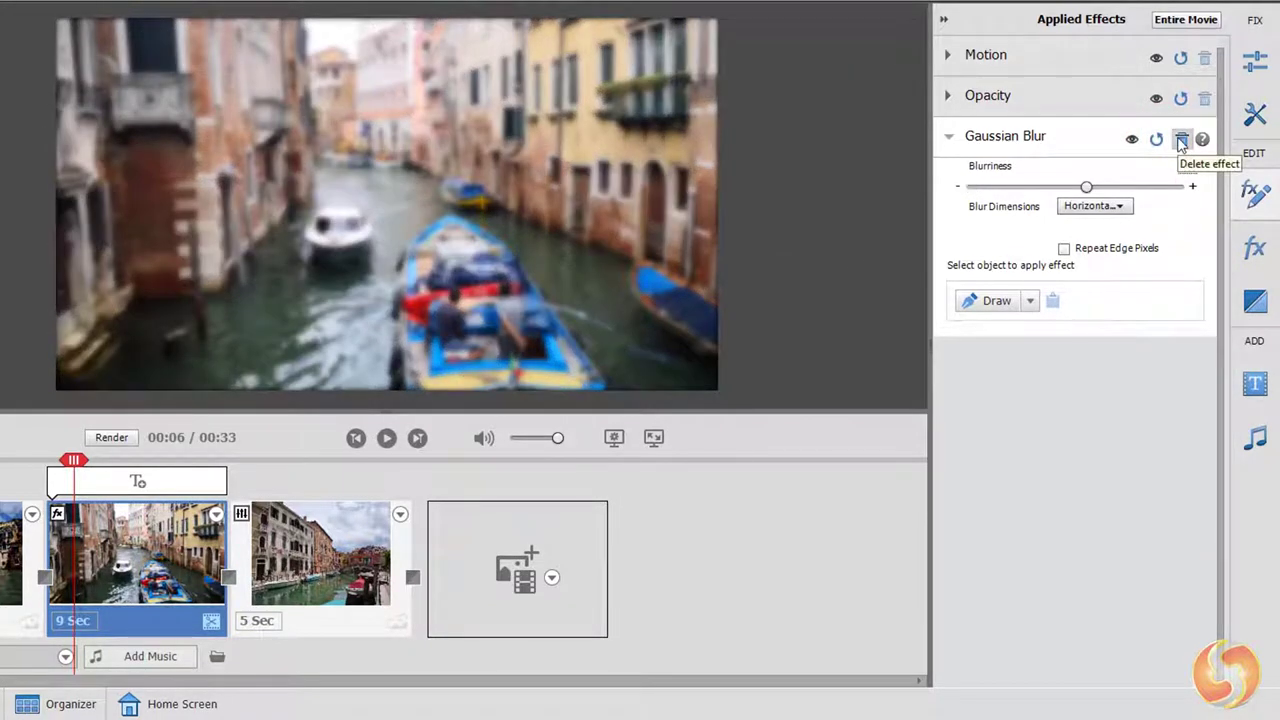
{"action": "left_click", "coordinate": [1181, 139]}
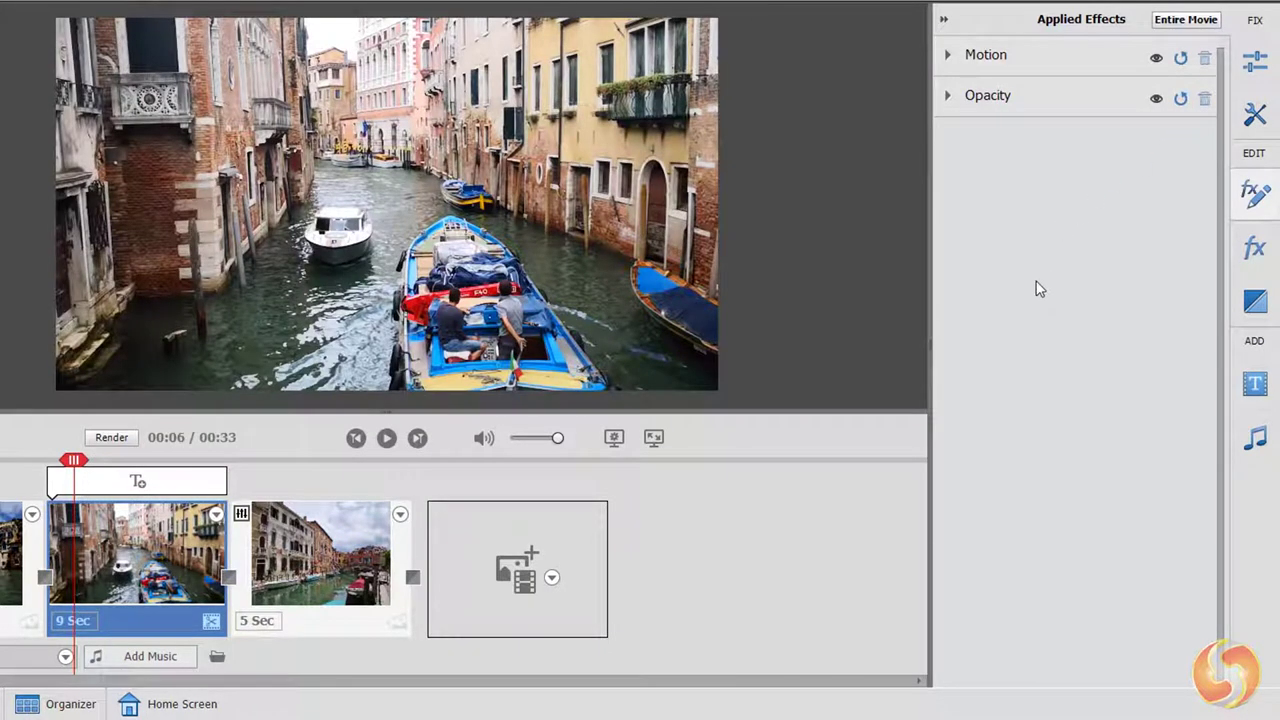
Step: Restore the blur, add a freehand boat mask and a feathered, weaker circular mask over the motorboat
{"action": "key", "text": "ctrl+z"}
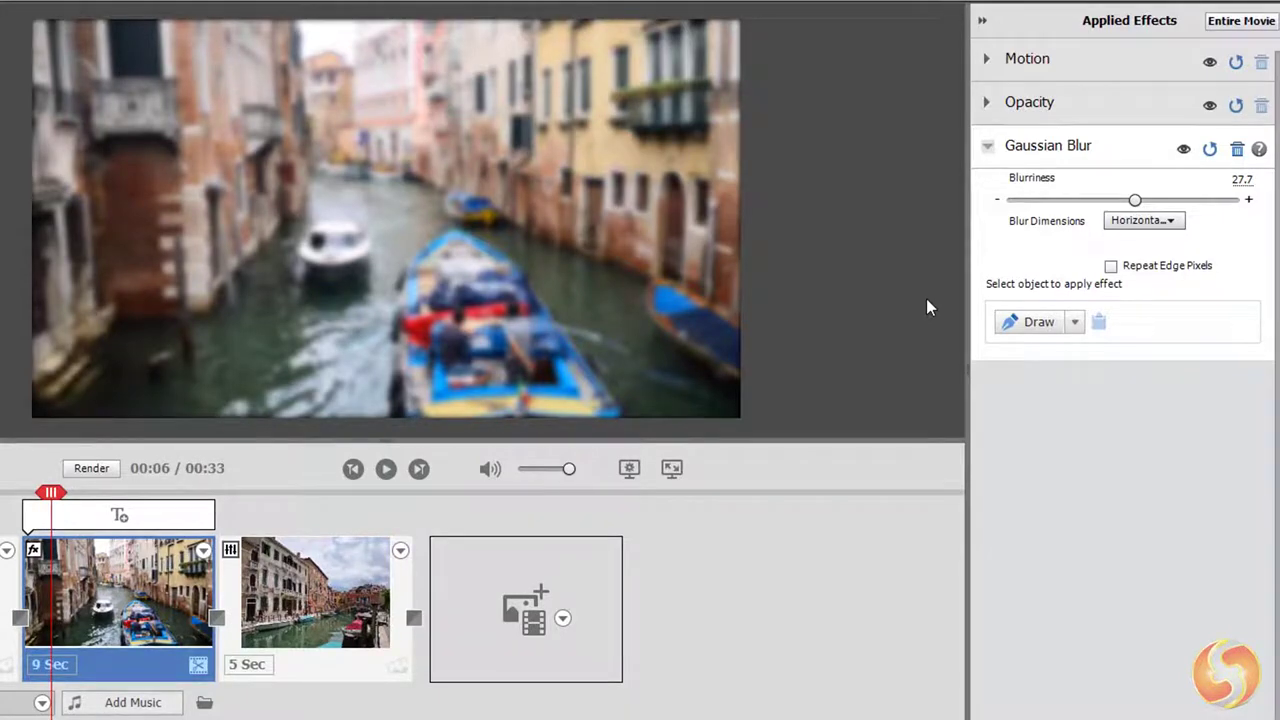
{"action": "left_click", "coordinate": [1075, 321]}
{"action": "left_click", "coordinate": [1133, 262]}
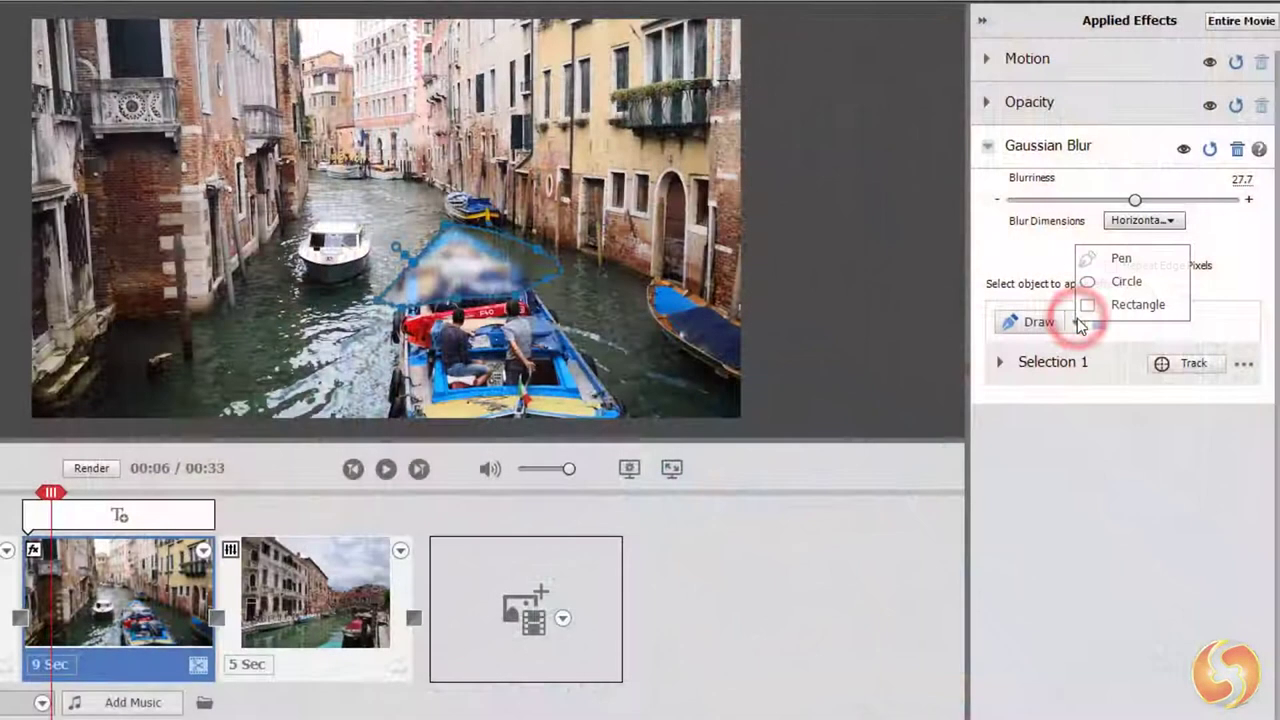
{"action": "left_click", "coordinate": [1128, 283]}
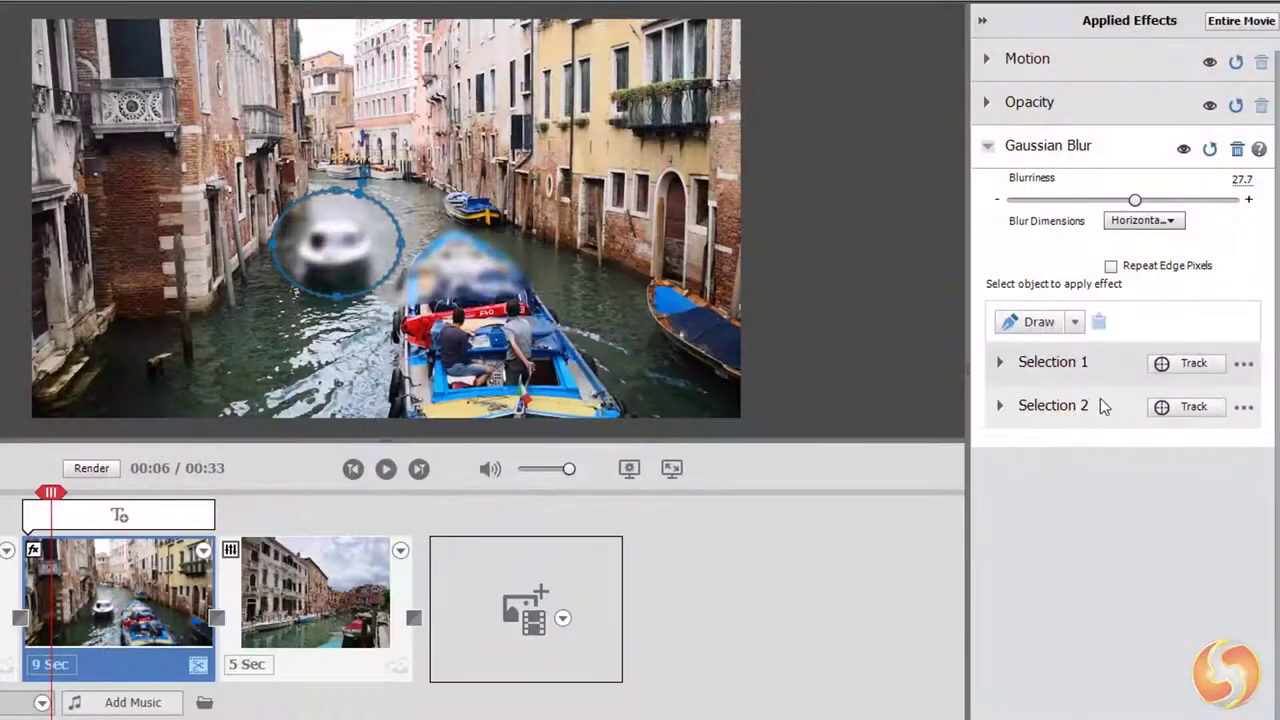
{"action": "left_click", "coordinate": [1001, 408]}
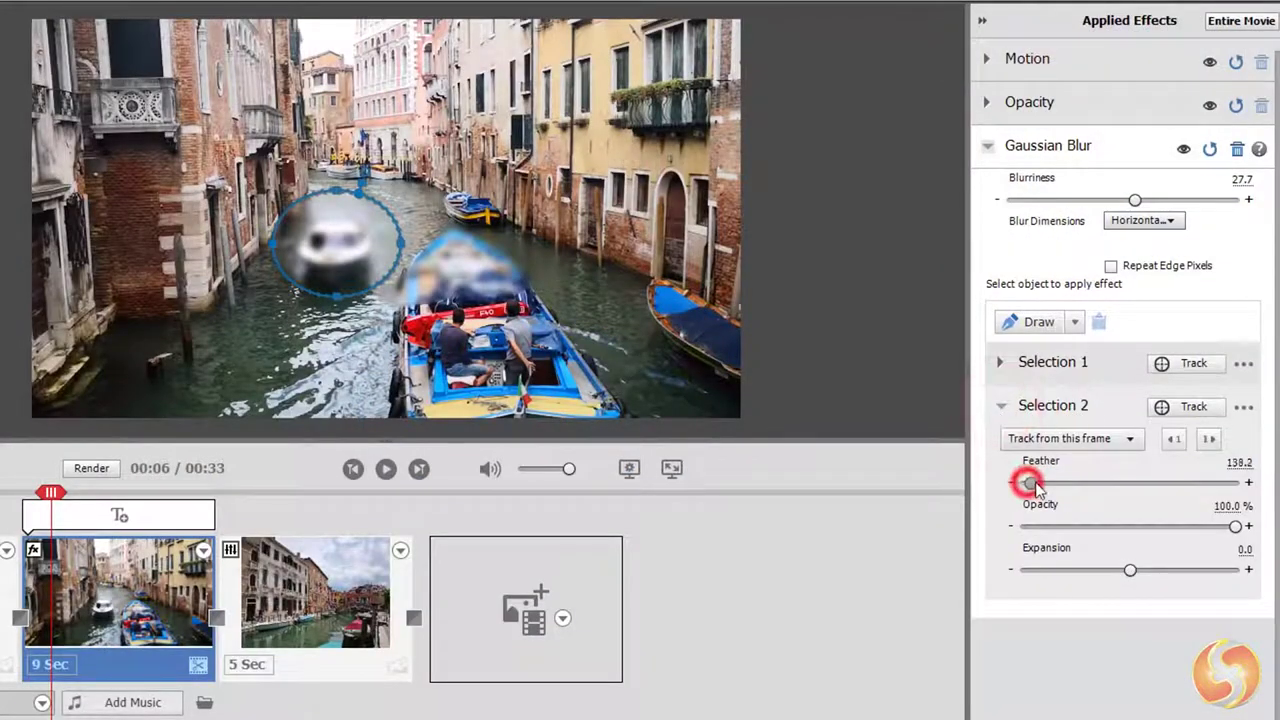
{"action": "mouse_move", "coordinate": [1023, 481]}
{"action": "left_mouse_down"}
{"action": "mouse_move", "coordinate": [1066, 490]}
{"action": "mouse_move", "coordinate": [1025, 483]}
{"action": "left_mouse_up"}
{"action": "left_click_drag", "start_coordinate": [1236, 526], "coordinate": [1136, 567]}
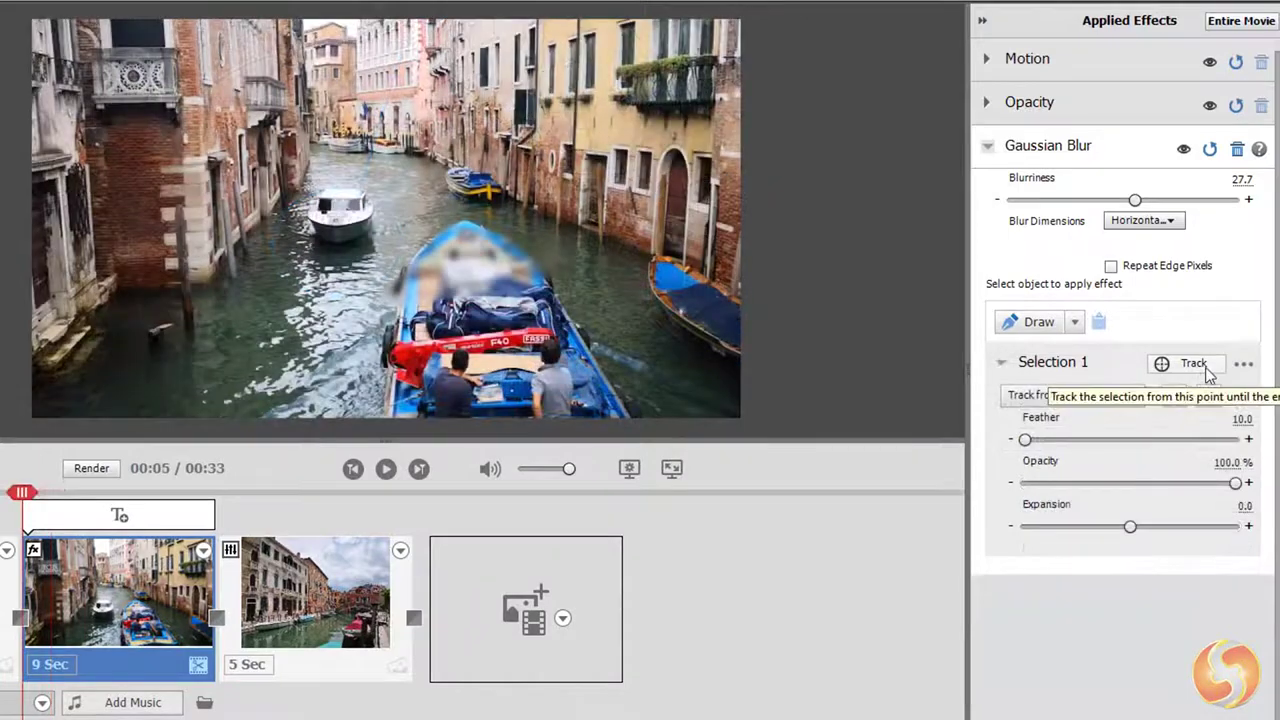
Step: Track the boat mask through the clip, invert it, then delete it
{"action": "left_click", "coordinate": [1205, 368]}
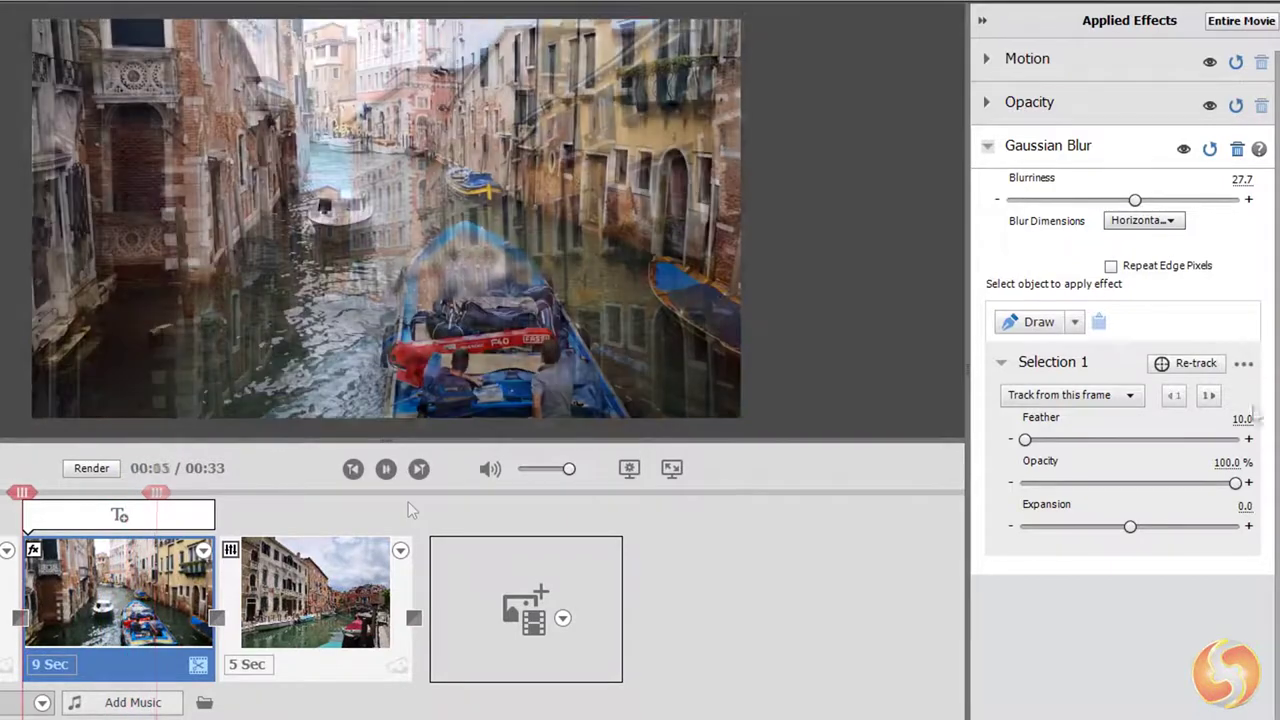
{"action": "left_click", "coordinate": [1243, 364]}
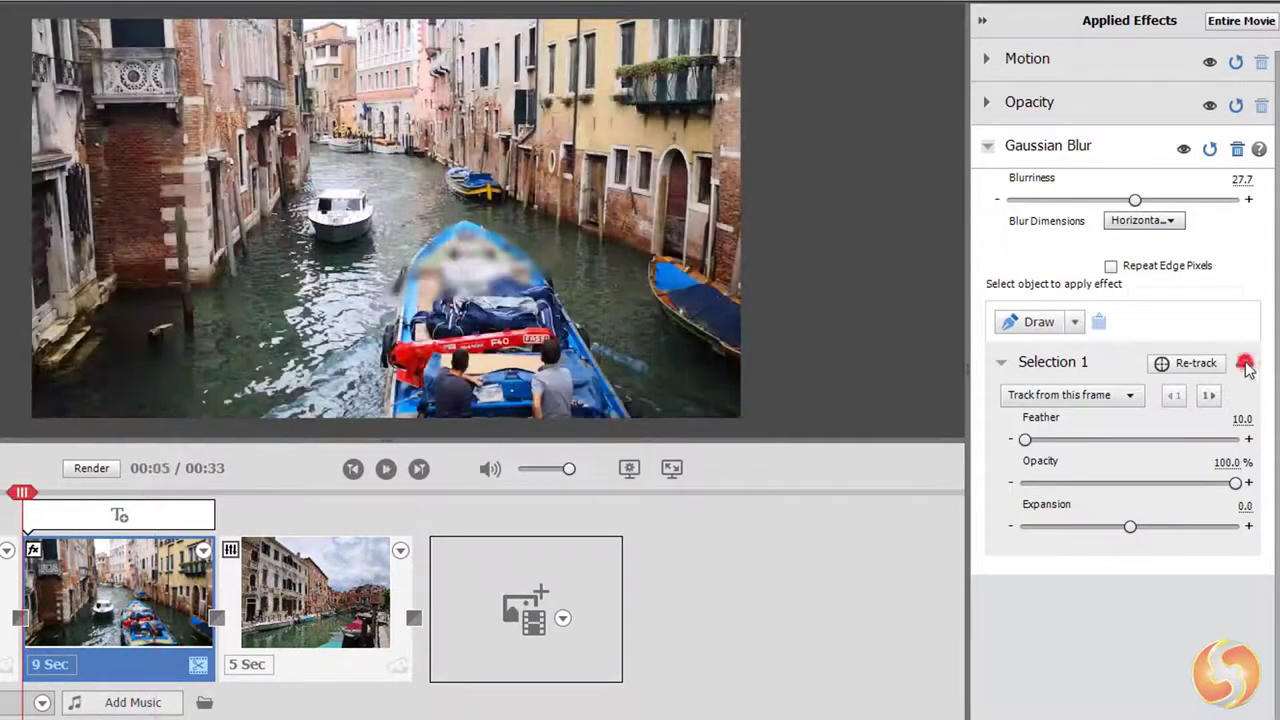
{"action": "left_click", "coordinate": [1200, 324]}
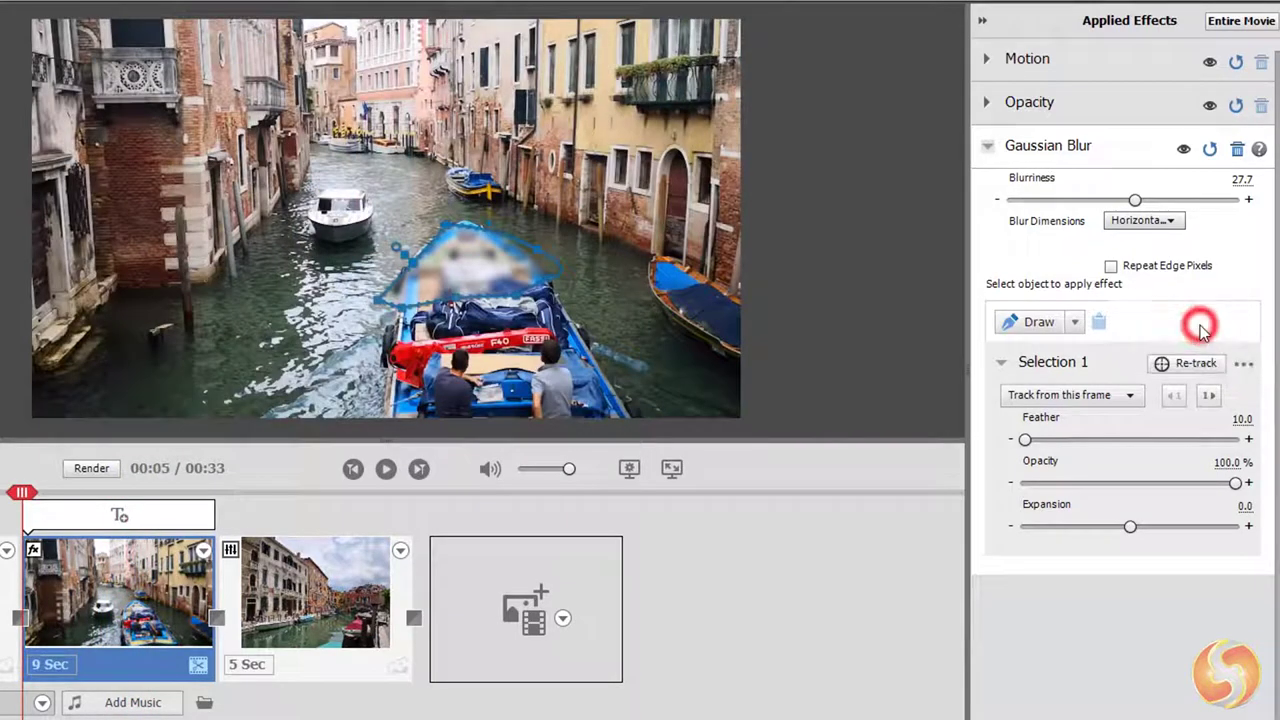
{"action": "left_click", "coordinate": [1243, 364]}
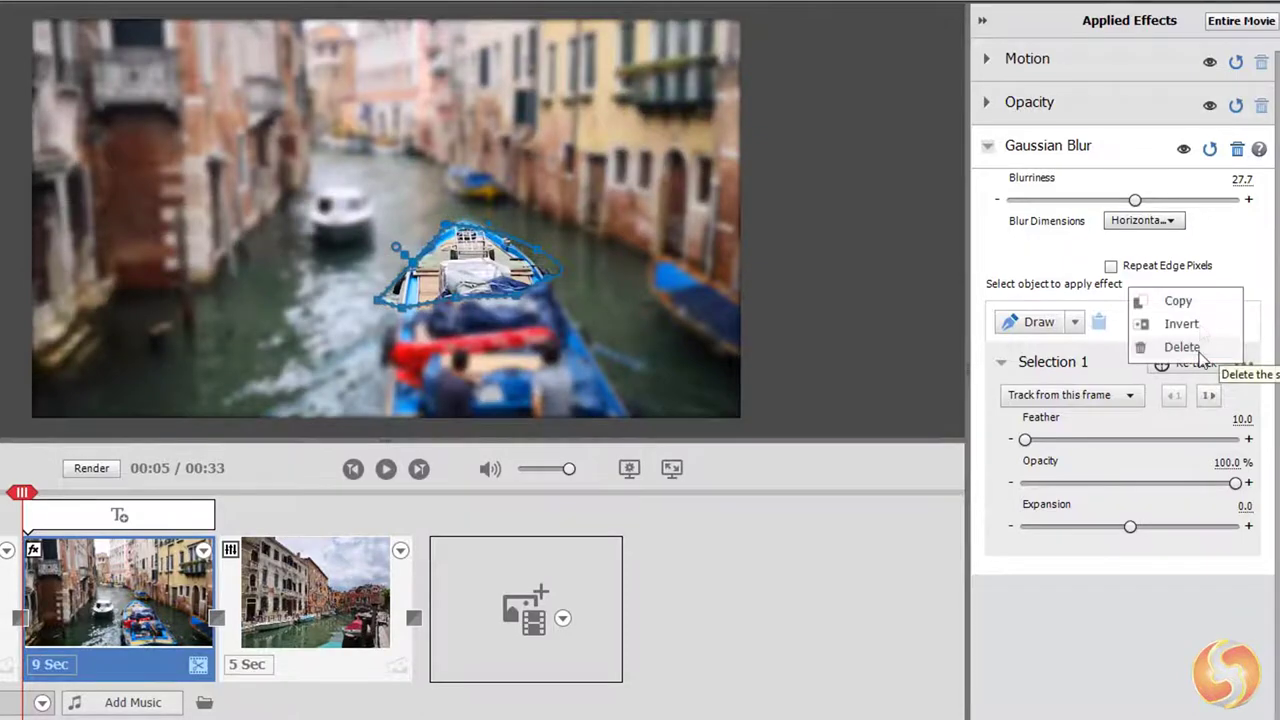
{"action": "left_click", "coordinate": [1199, 347]}
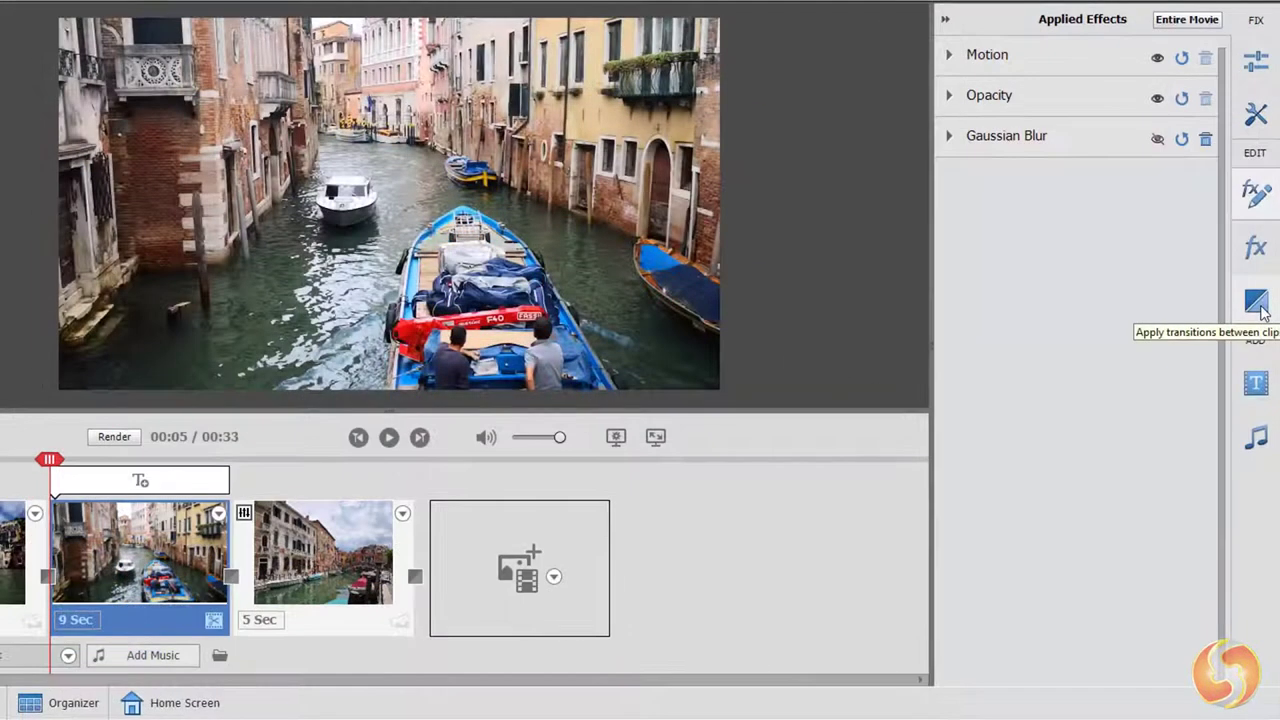
Step: Add a 3-second Zoom transition between the first two clips, aligned to the left clip
{"action": "left_click", "coordinate": [1257, 305]}
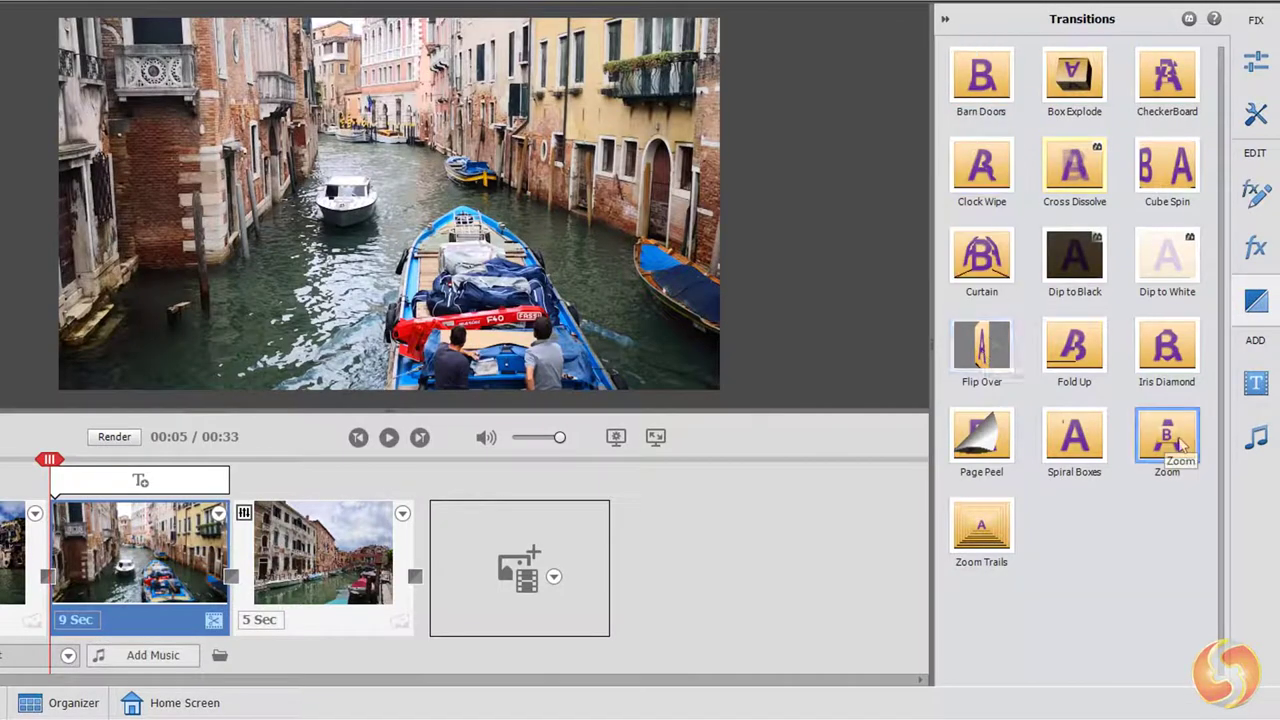
{"action": "mouse_move", "coordinate": [1180, 445]}
{"action": "left_mouse_down"}
{"action": "mouse_move", "coordinate": [232, 565]}
{"action": "mouse_move", "coordinate": [18, 563]}
{"action": "mouse_move", "coordinate": [48, 580]}
{"action": "left_mouse_up"}
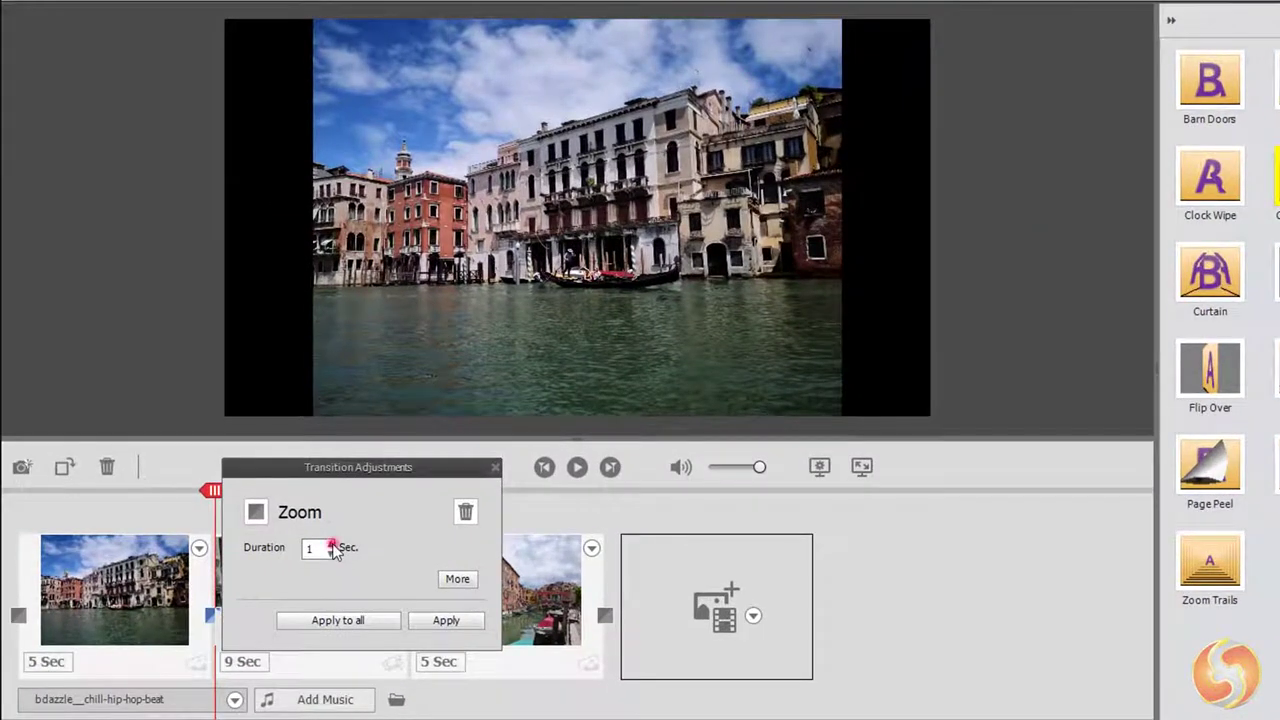
{"action": "left_click", "coordinate": [332, 548]}
{"action": "left_click", "coordinate": [332, 548]}
{"action": "left_click", "coordinate": [457, 579]}
{"action": "left_click", "coordinate": [440, 552]}
{"action": "left_click", "coordinate": [285, 558]}
{"action": "left_click", "coordinate": [446, 620]}
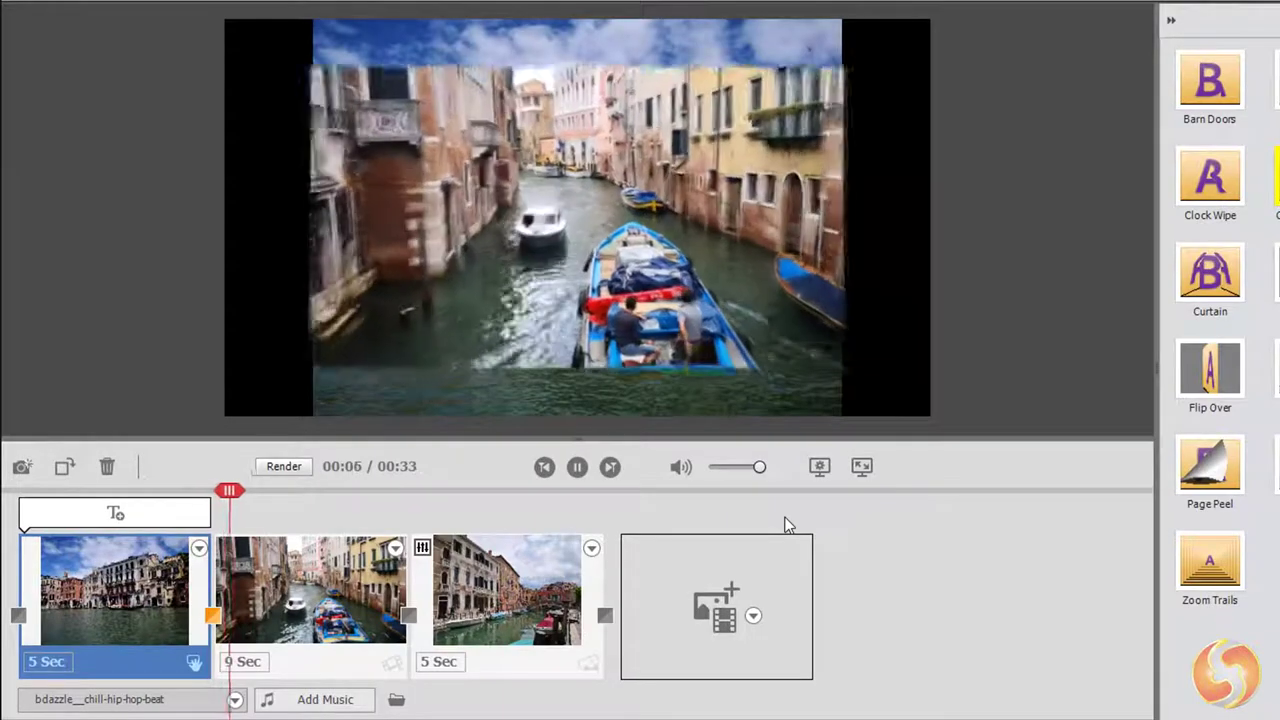
Step: Replace it with the Curtain transition between the first and second clips and apply it
{"action": "left_click", "coordinate": [579, 476]}
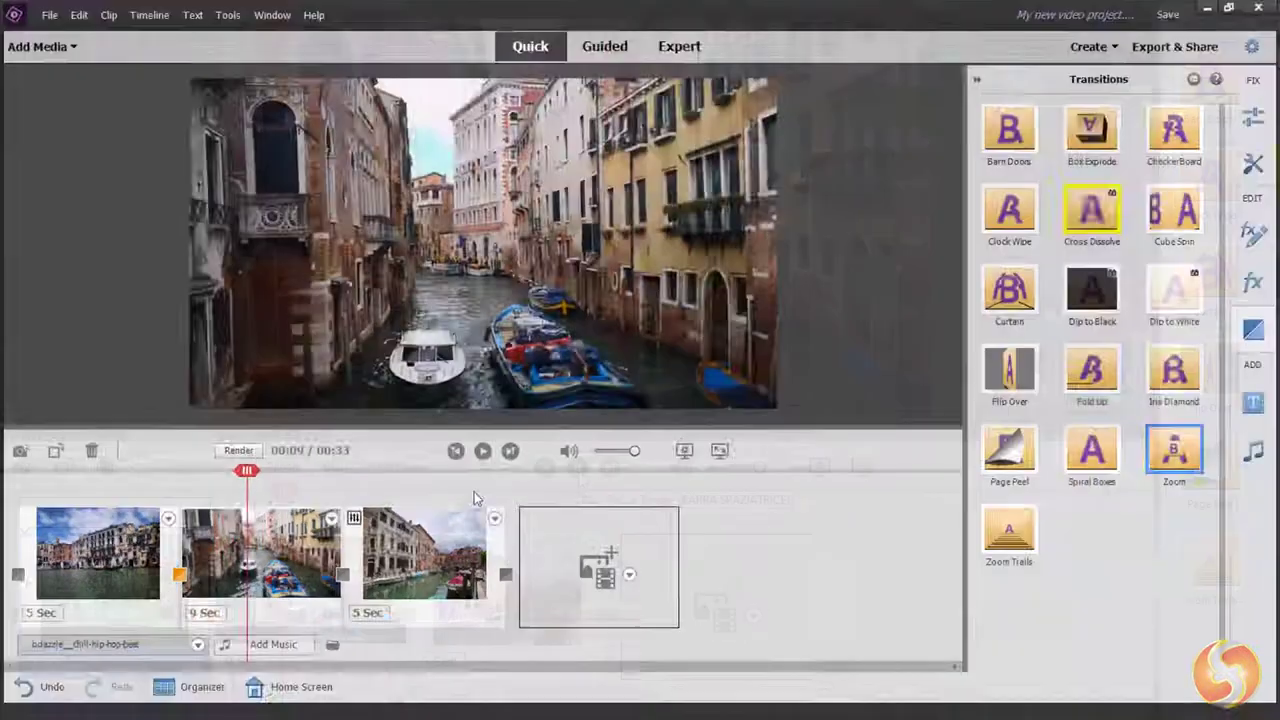
{"action": "left_click_drag", "start_coordinate": [1210, 285], "coordinate": [1164, 312]}
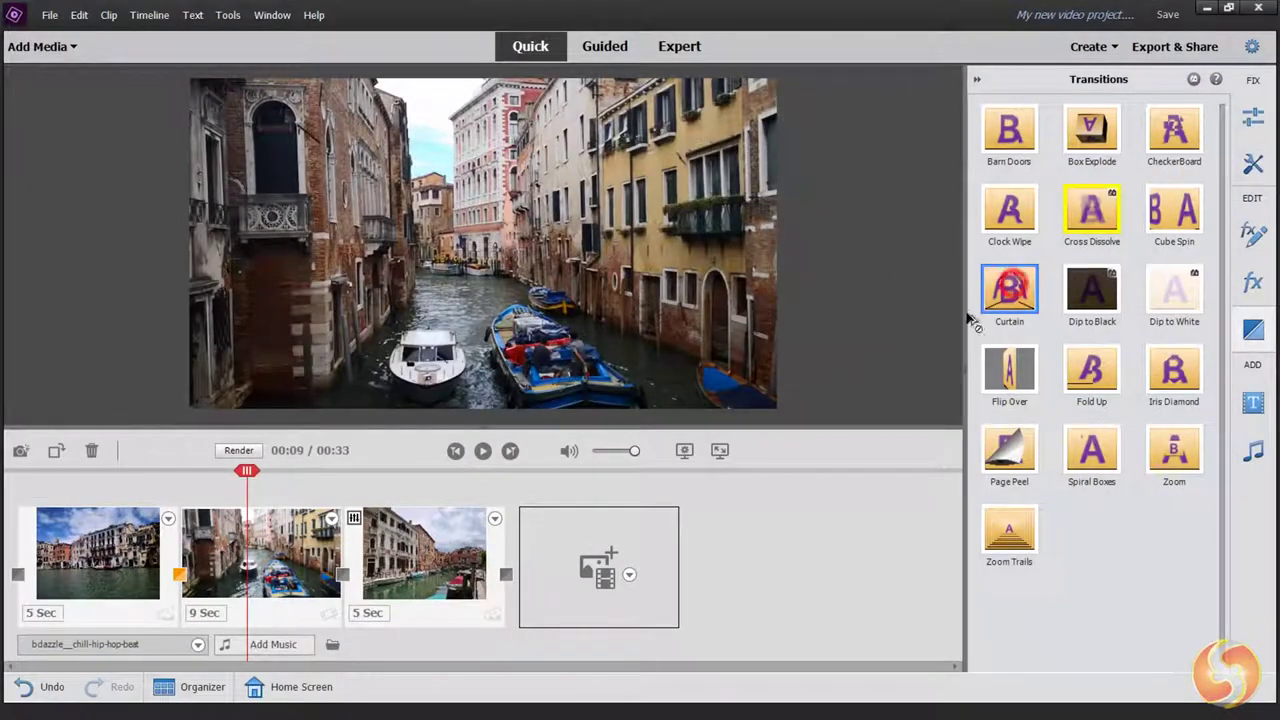
{"action": "left_click_drag", "start_coordinate": [970, 320], "coordinate": [178, 585]}
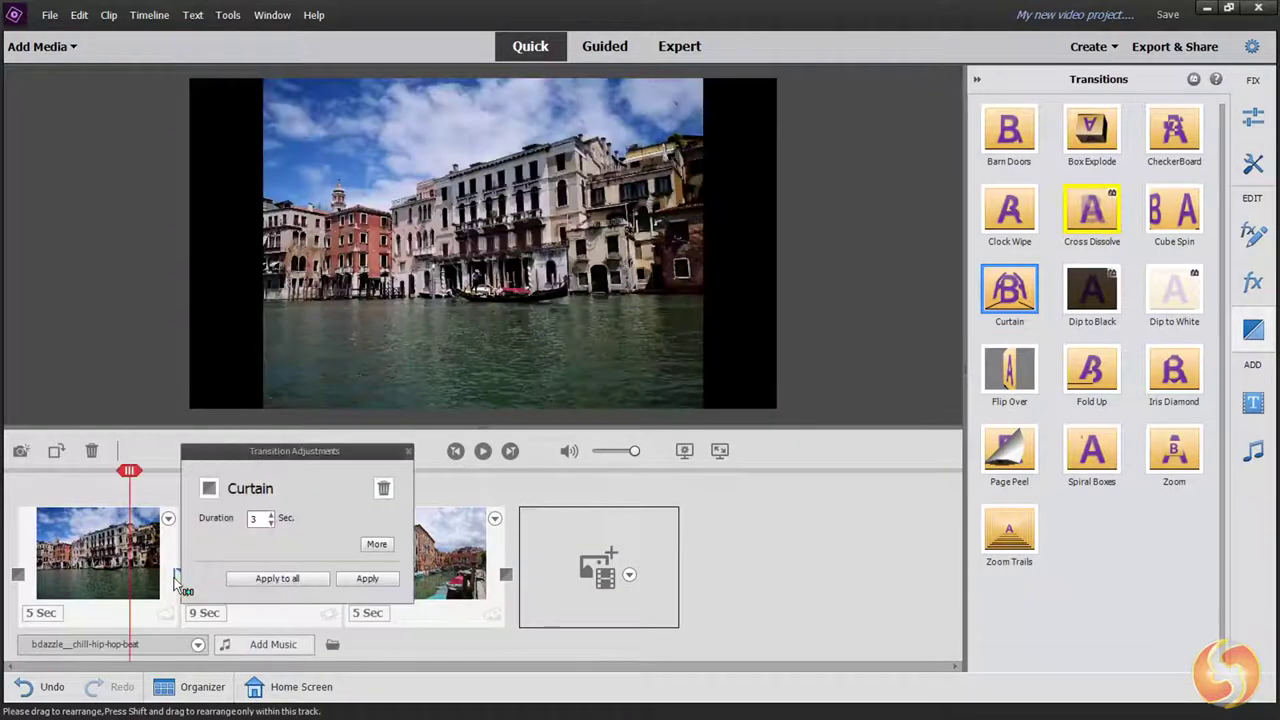
{"action": "left_click", "coordinate": [367, 578]}
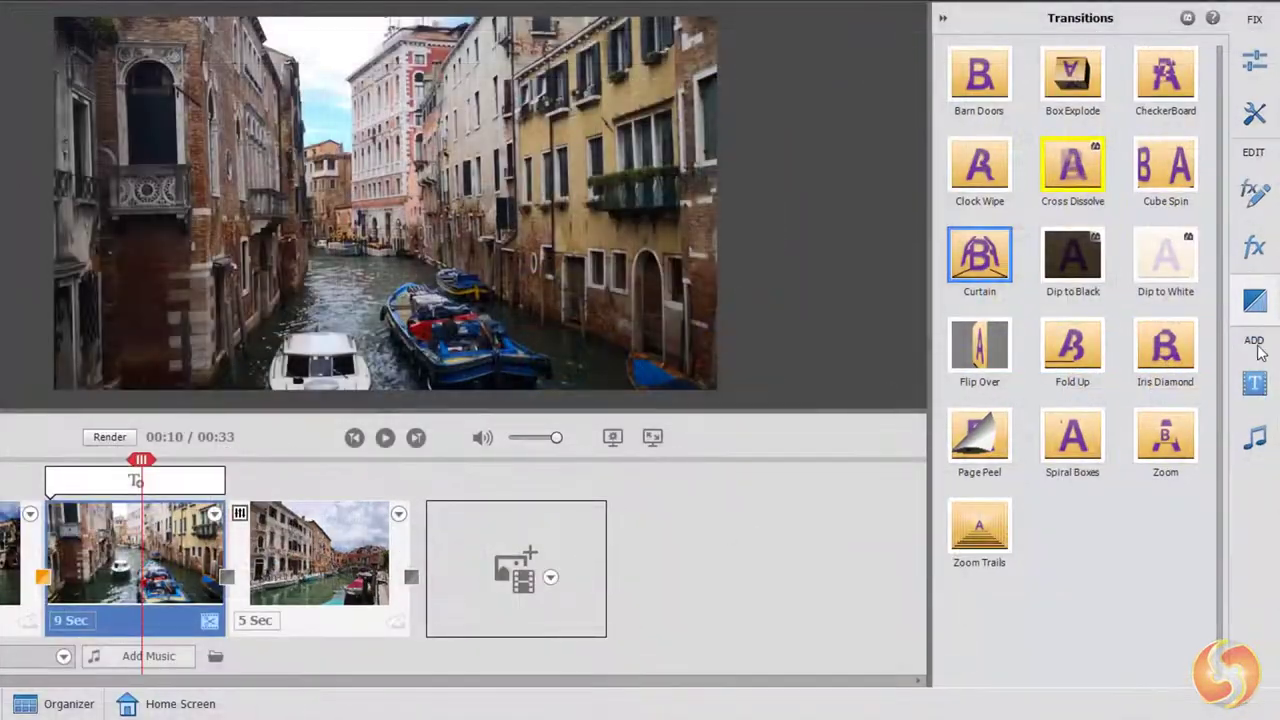
Step: Browse the music and titles libraries, previewing the KineticTwoLines and KineticThreelines titles
{"action": "left_click", "coordinate": [1256, 440]}
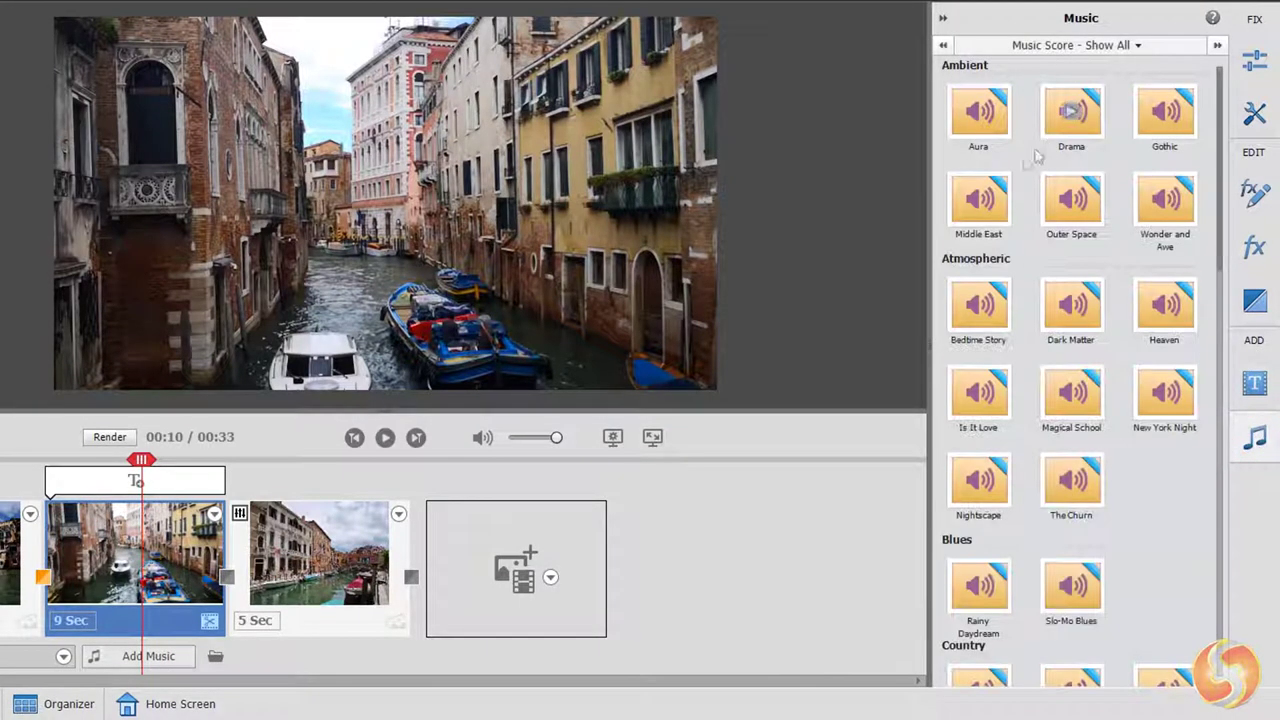
{"action": "scroll", "coordinate": [1025, 500], "scroll_direction": "down", "scroll_amount": 5}
{"action": "left_click", "coordinate": [1255, 383]}
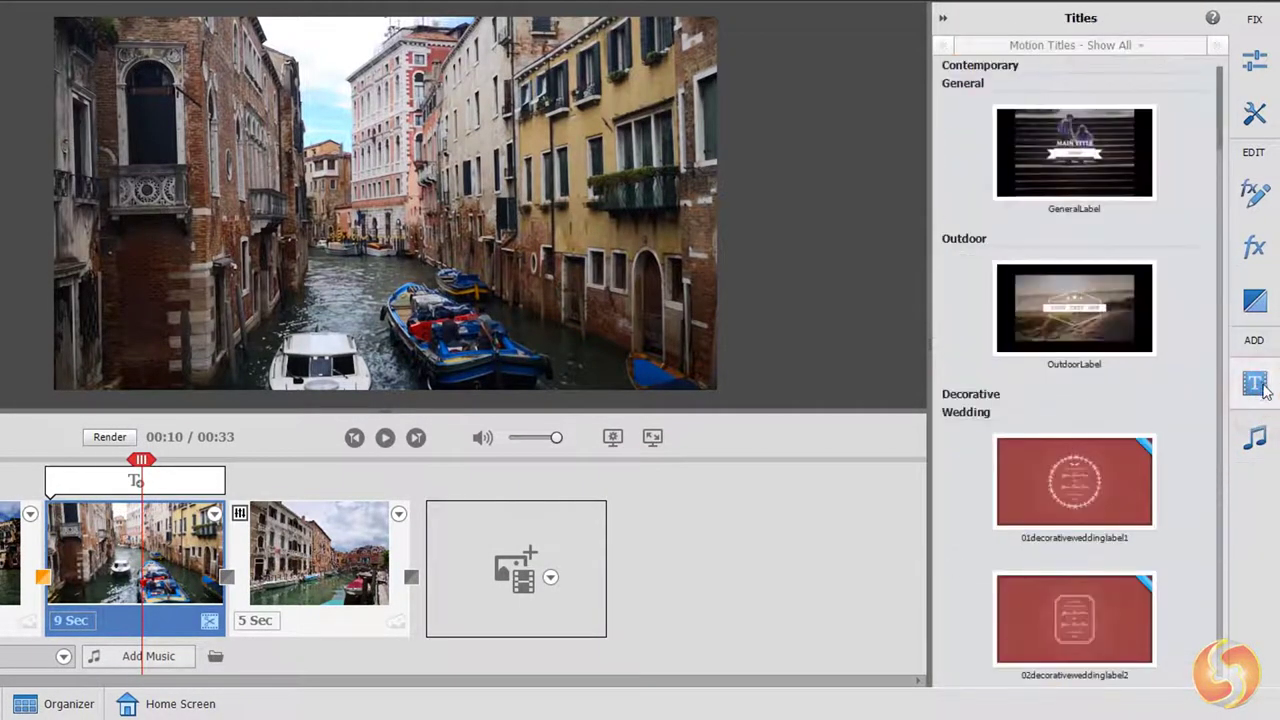
{"action": "scroll", "coordinate": [1077, 340], "scroll_direction": "down", "scroll_amount": 12}
{"action": "left_click", "coordinate": [1076, 360]}
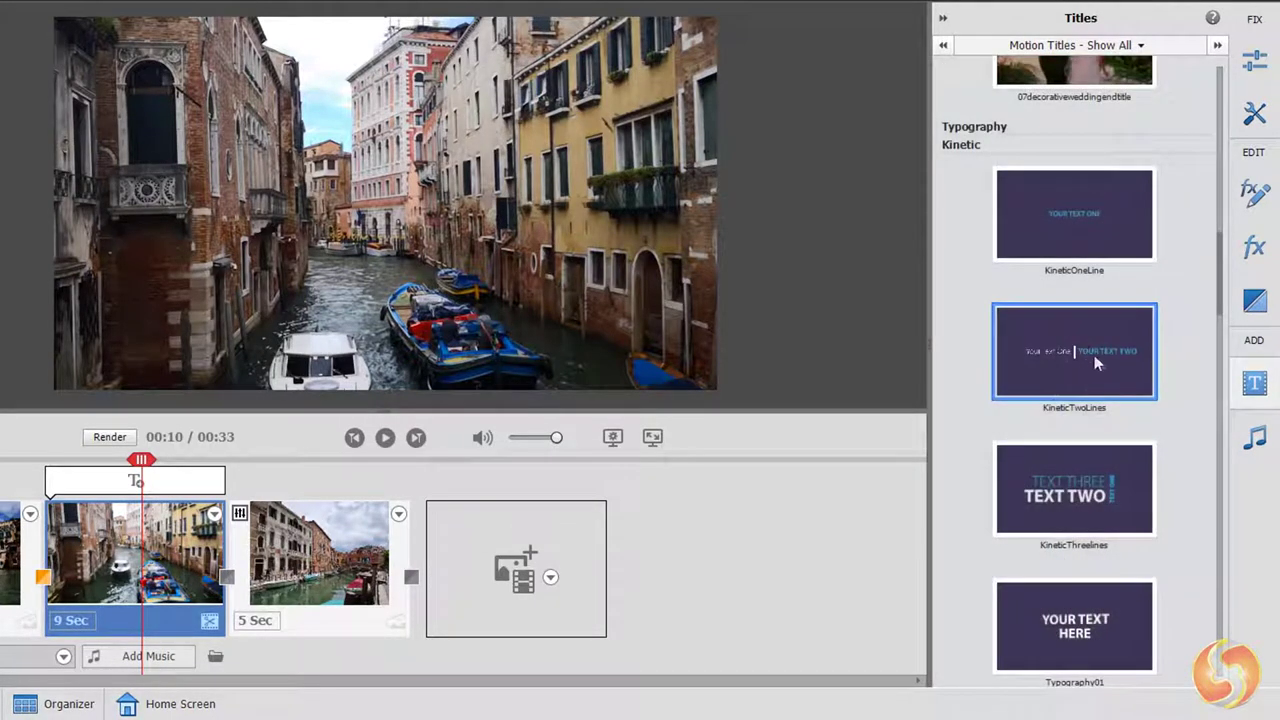
{"action": "left_click", "coordinate": [1077, 489]}
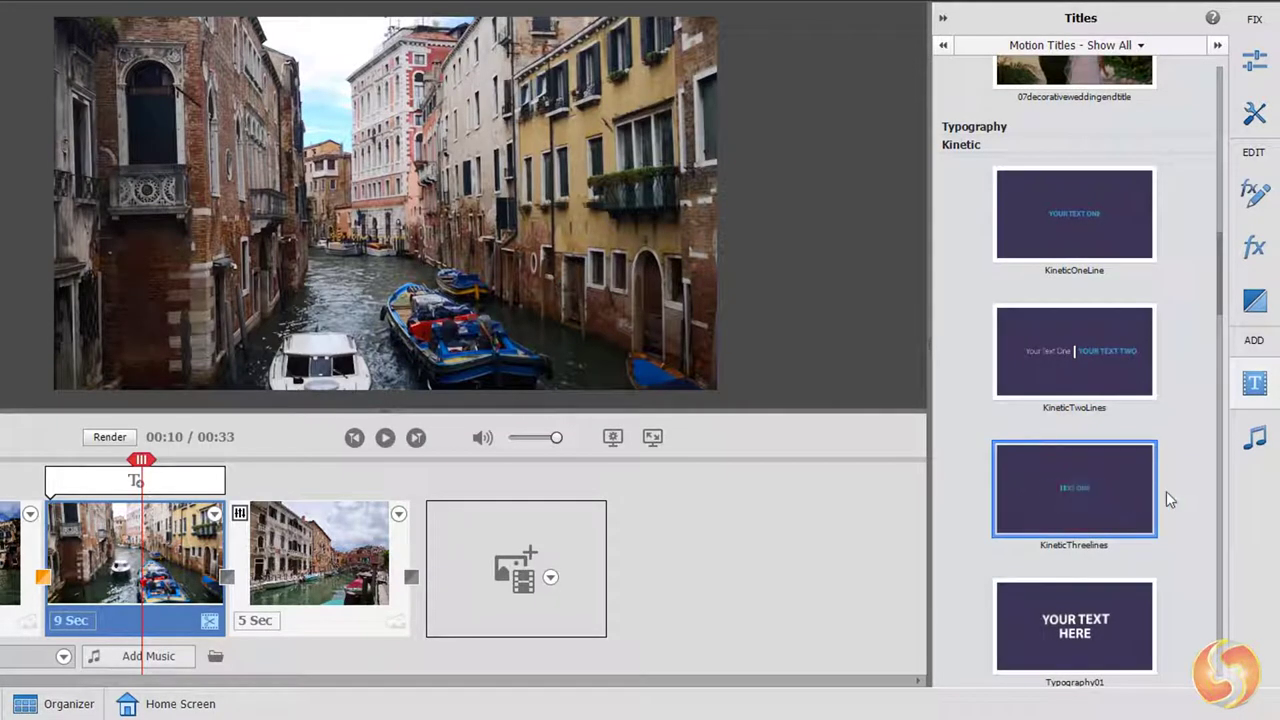
Step: Add the Classic Titles > General Default Text title after the last clip
{"action": "left_click", "coordinate": [1070, 45]}
{"action": "mouse_move", "coordinate": [1077, 90]}
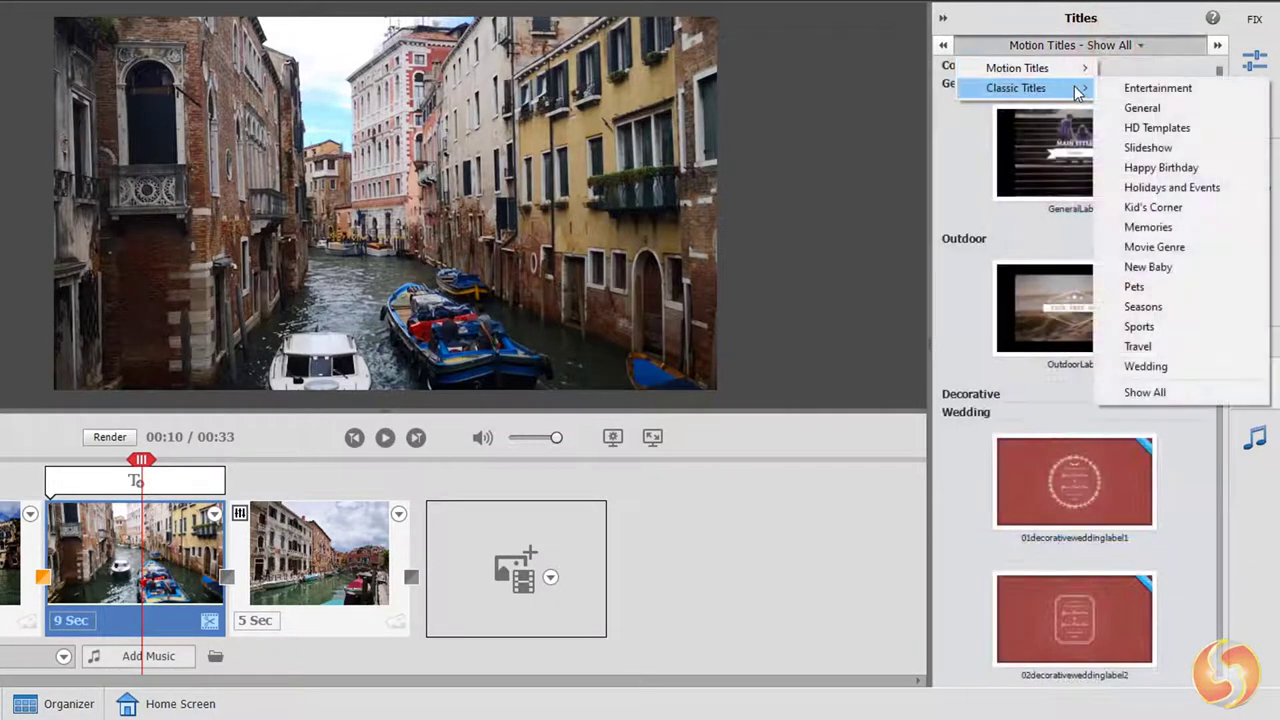
{"action": "left_click", "coordinate": [1135, 107]}
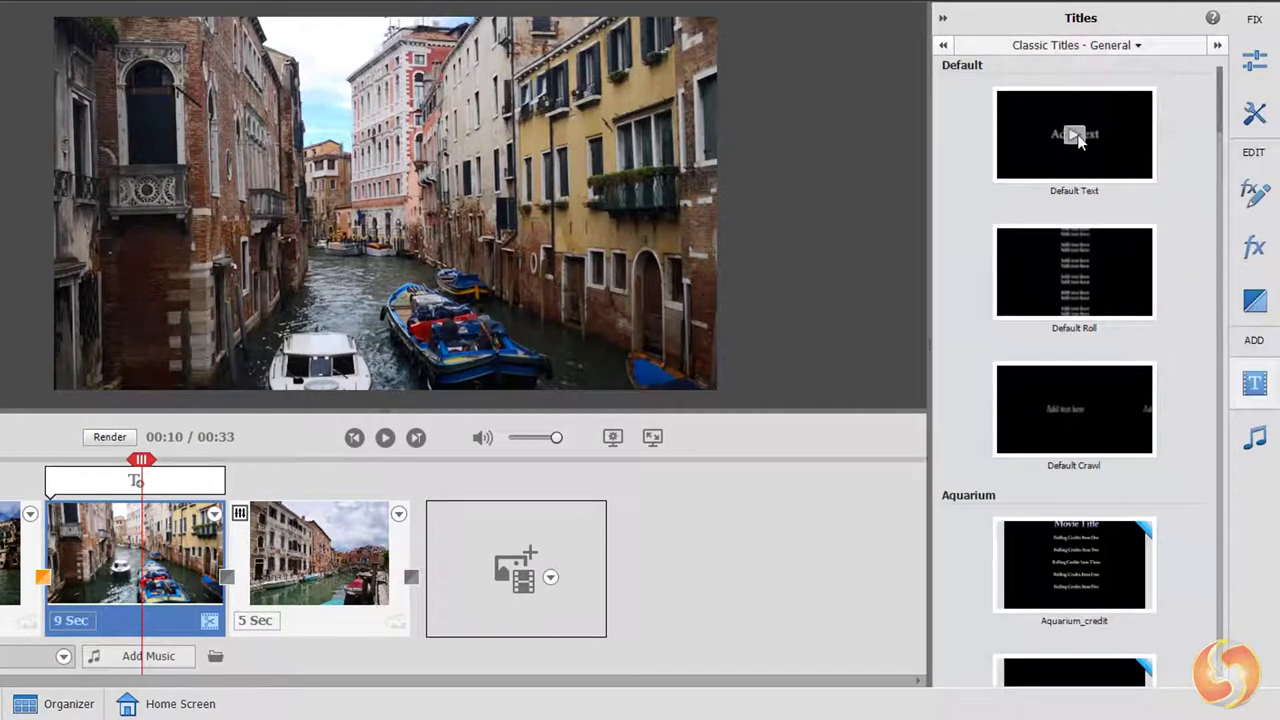
{"action": "left_click", "coordinate": [1078, 140]}
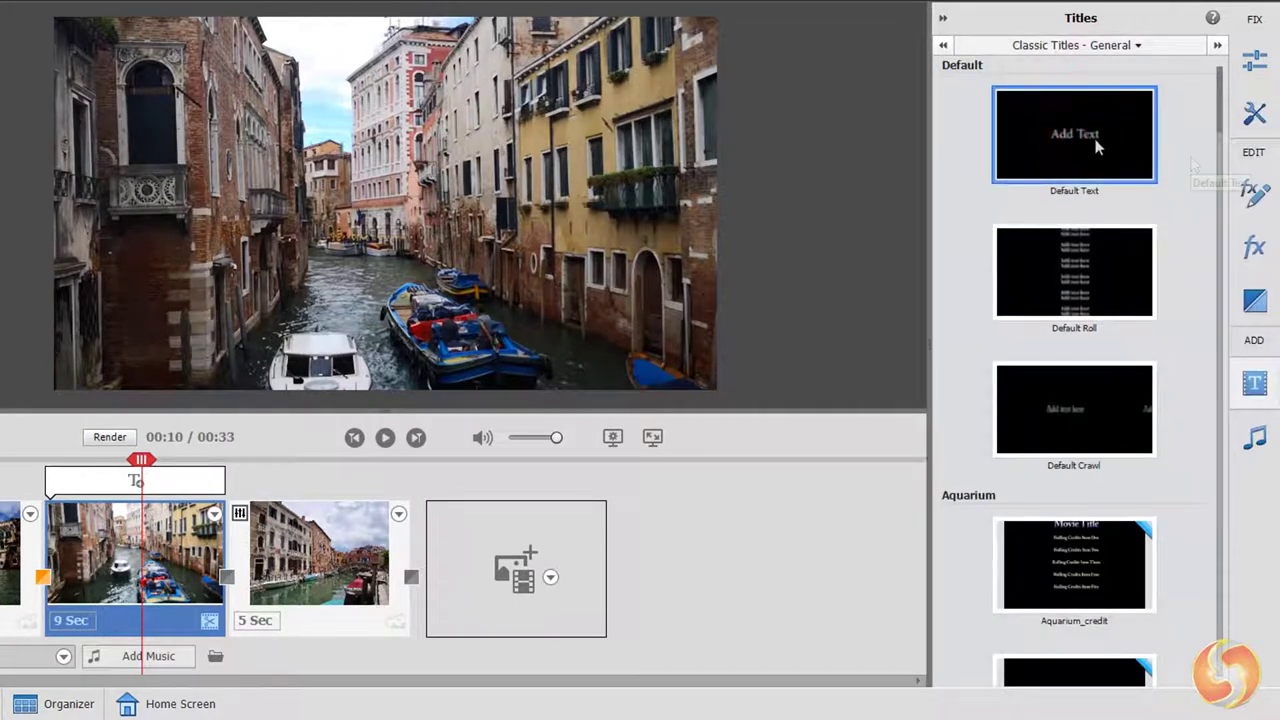
{"action": "left_click_drag", "start_coordinate": [938, 298], "coordinate": [422, 558]}
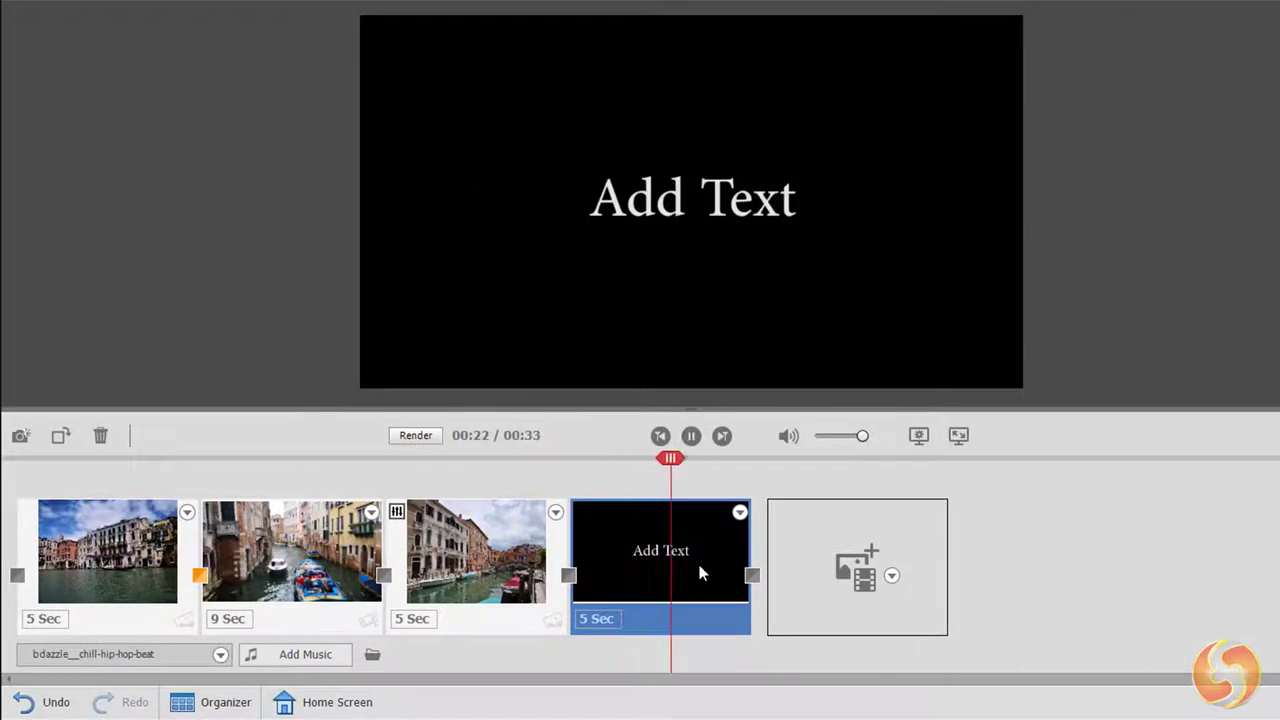
{"action": "left_click", "coordinate": [691, 435]}
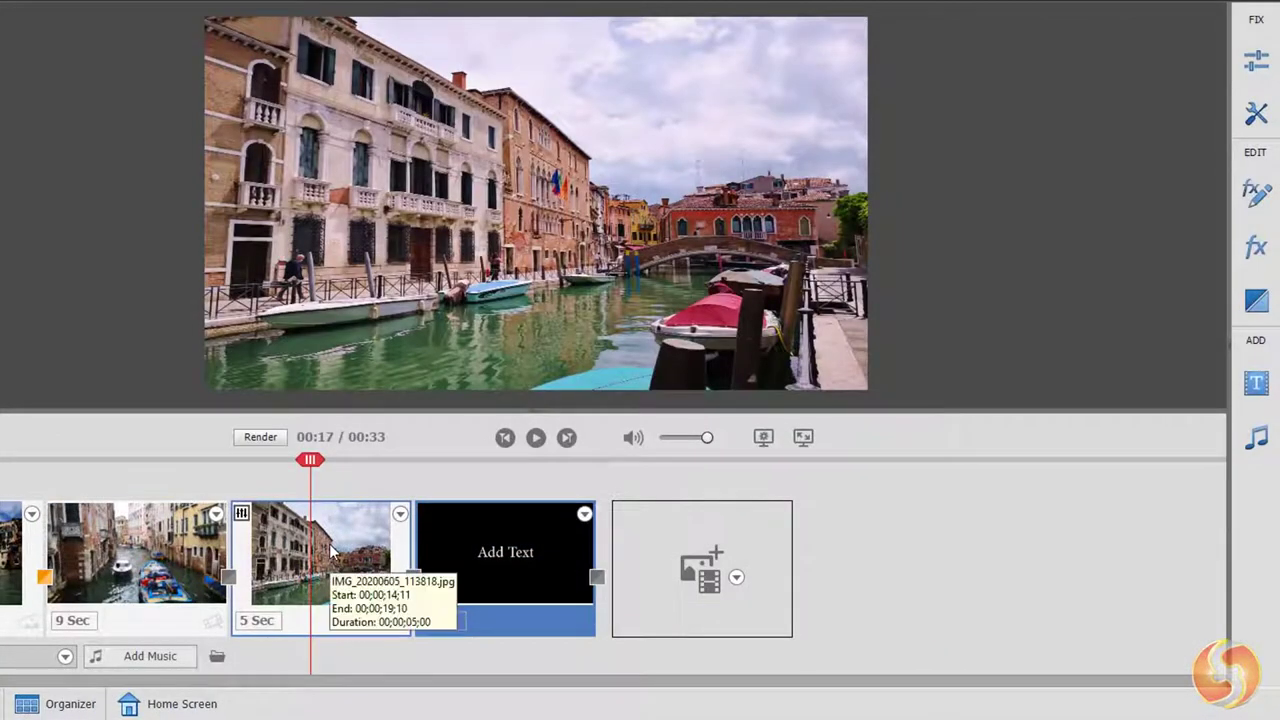
Step: Add an 'Amazing vacation' caption to the canal-and-bridge clip
{"action": "left_click", "coordinate": [331, 551]}
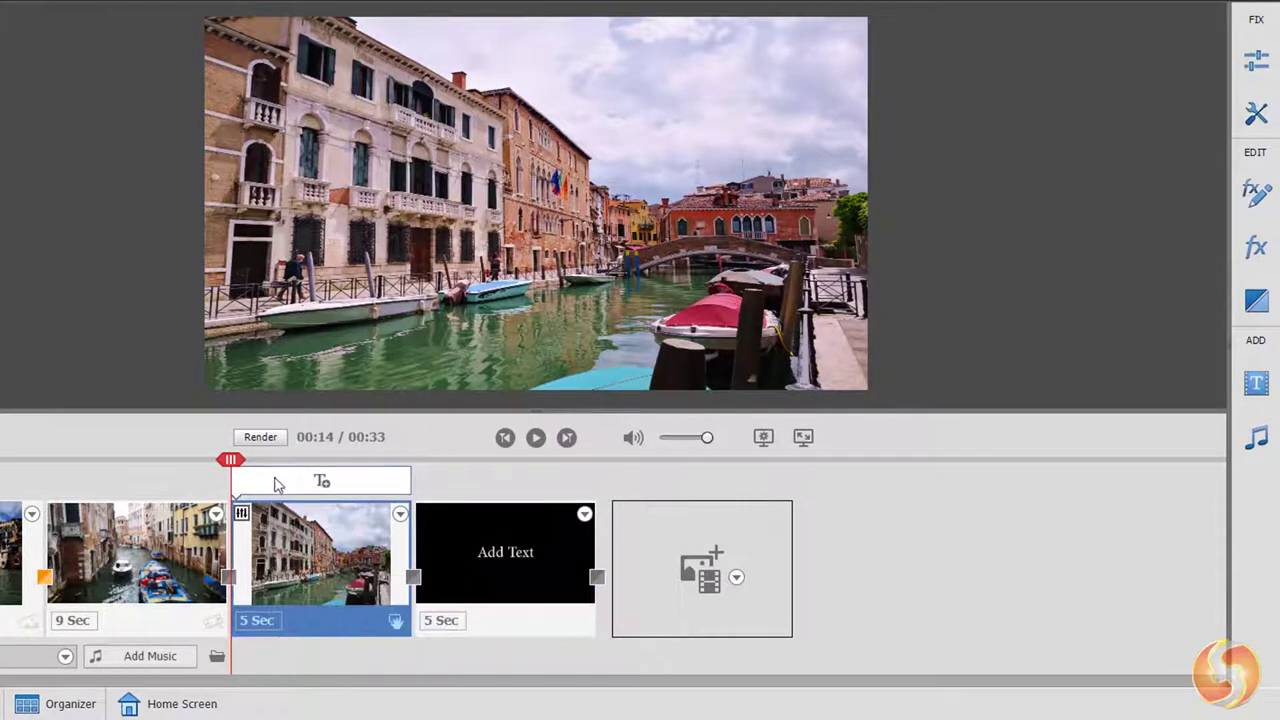
{"action": "left_click", "coordinate": [326, 482]}
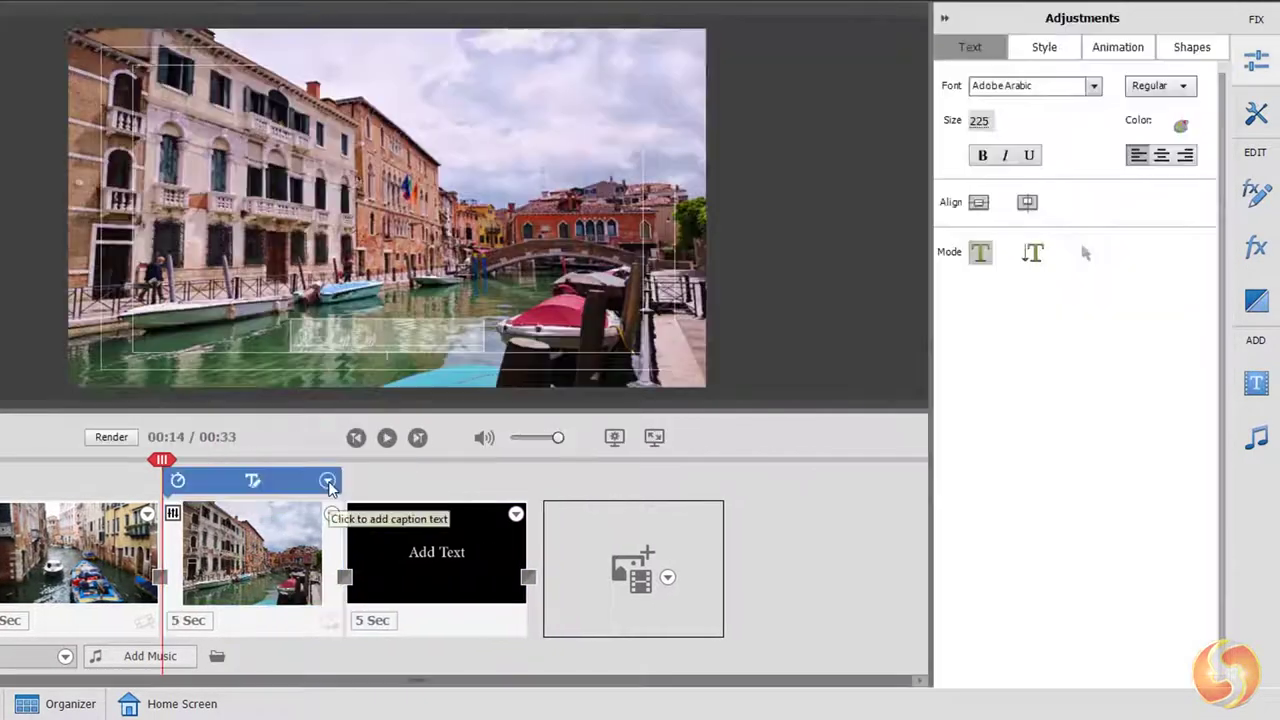
{"action": "type", "text": "Amazing vacation"}
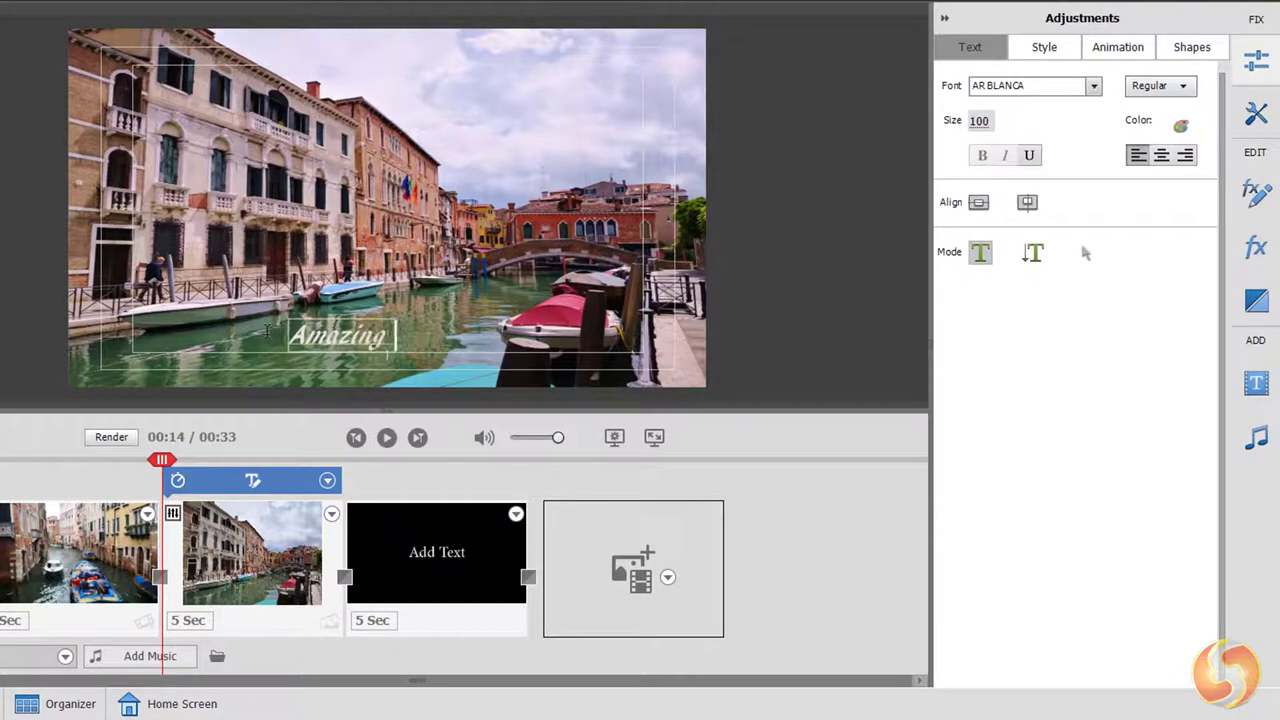
{"action": "left_click", "coordinate": [178, 481]}
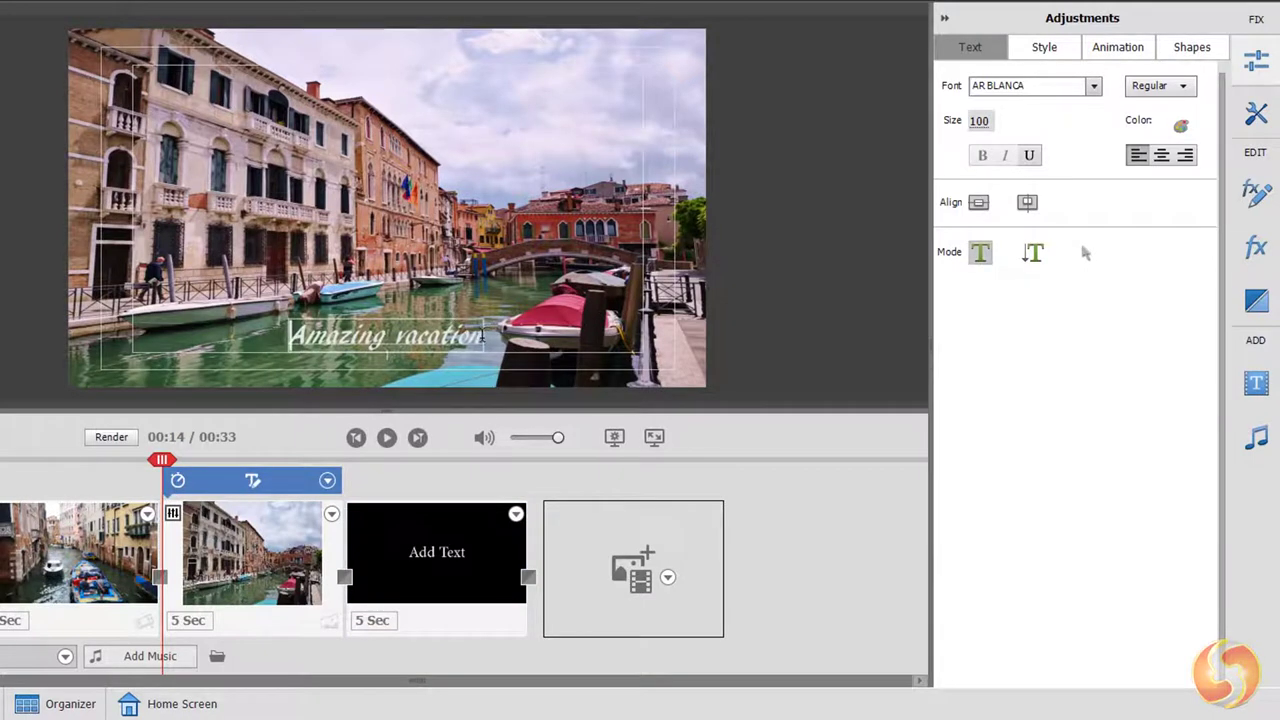
Step: Enlarge the caption to size 138, make it red and change its alignment
{"action": "left_click_drag", "start_coordinate": [482, 337], "coordinate": [288, 337]}
{"action": "left_click_drag", "start_coordinate": [483, 352], "coordinate": [557, 383]}
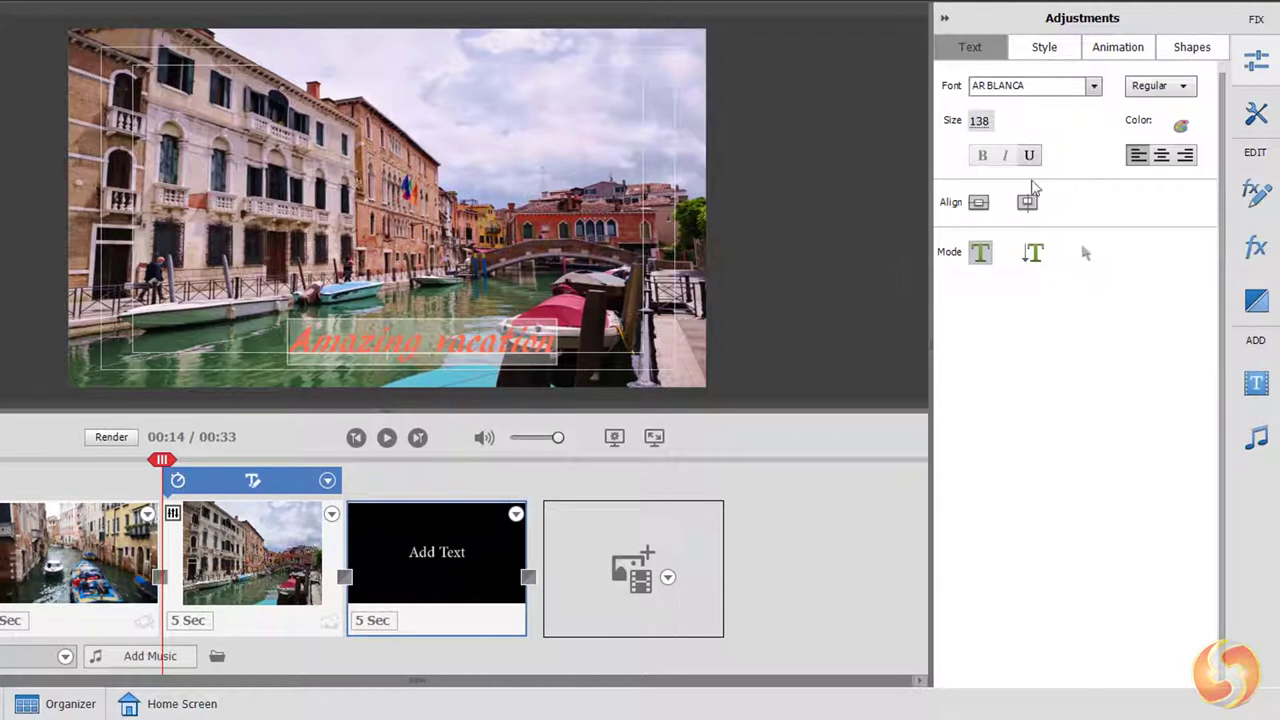
{"action": "left_click_drag", "start_coordinate": [980, 120], "coordinate": [925, 120]}
{"action": "left_click", "coordinate": [1181, 125]}
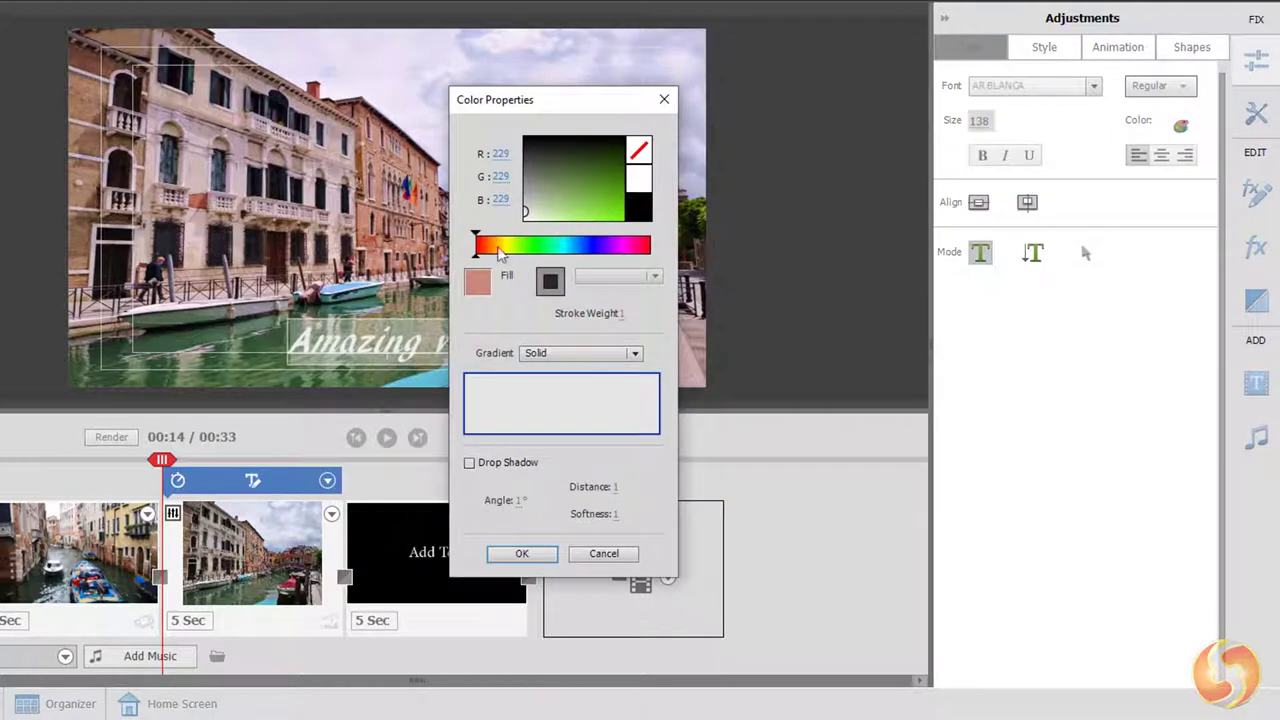
{"action": "left_click", "coordinate": [1161, 155]}
{"action": "left_click", "coordinate": [1185, 155]}
{"action": "left_click", "coordinate": [1137, 155]}
Step: Try the AngularFadeOut and WipeInToCenter animation presets on the caption
{"action": "left_click", "coordinate": [1044, 47]}
{"action": "left_click", "coordinate": [1118, 47]}
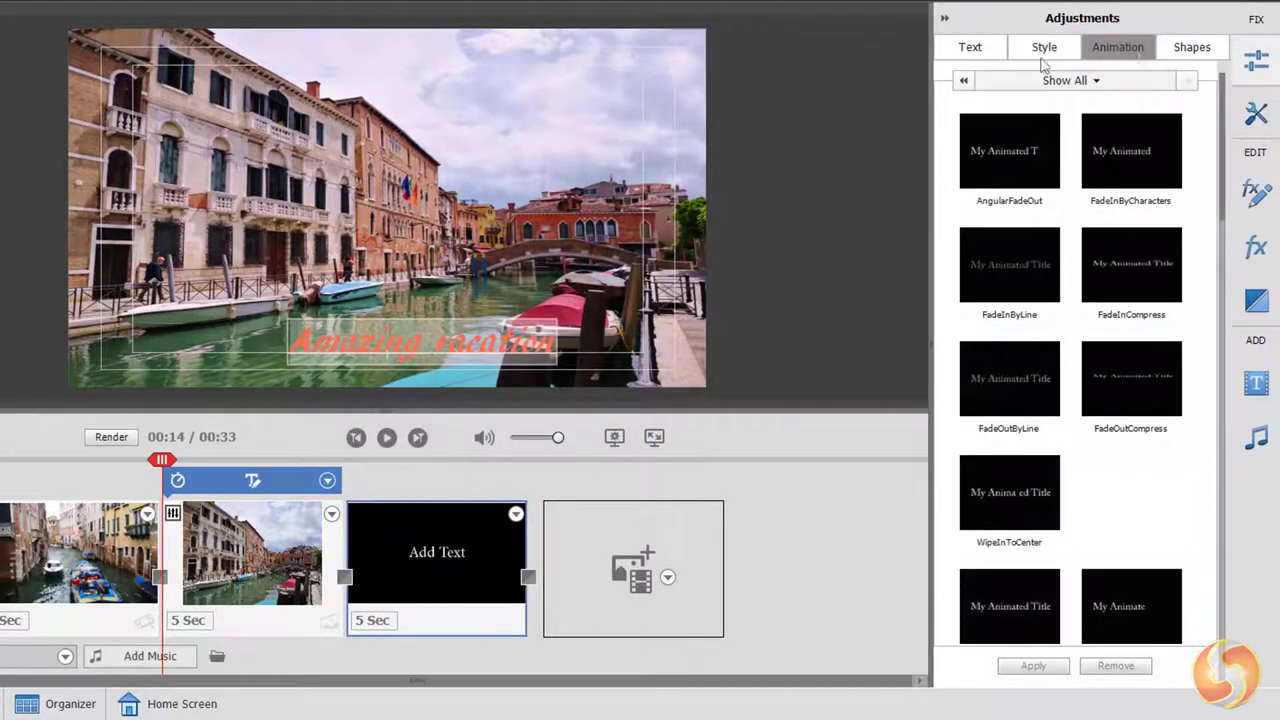
{"action": "left_click", "coordinate": [1010, 150]}
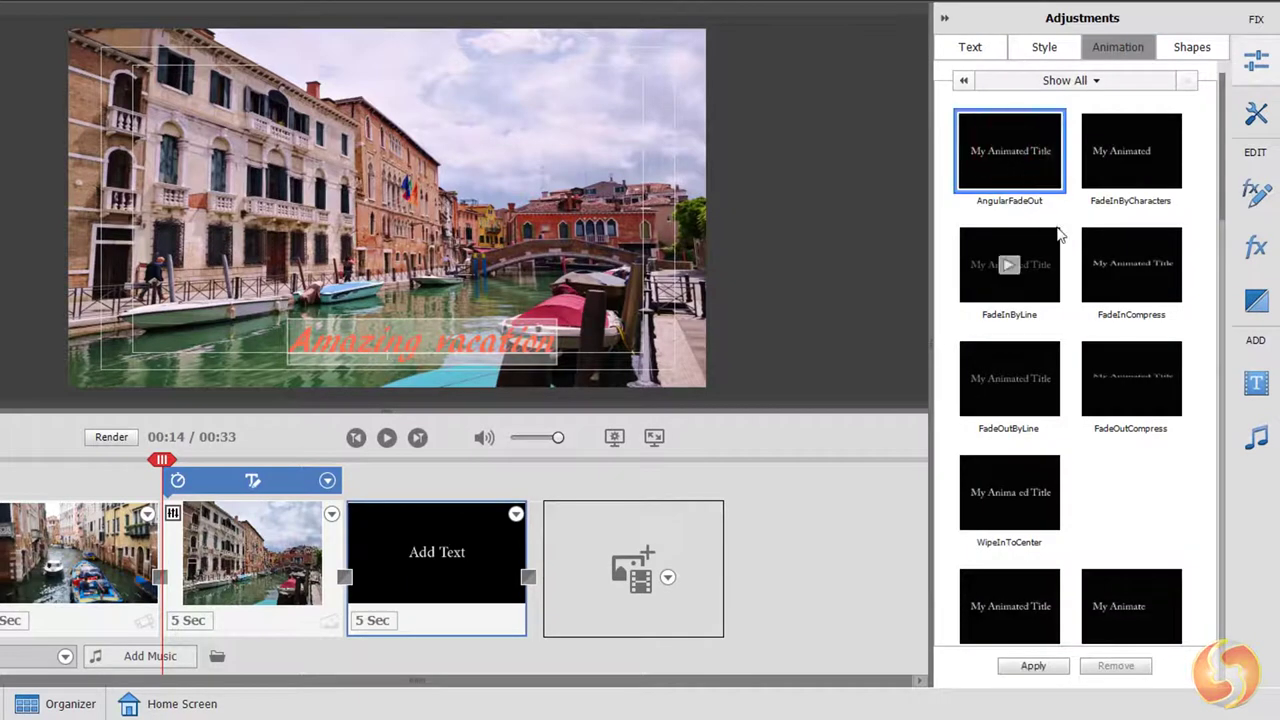
{"action": "left_click", "coordinate": [1012, 488]}
Step: Give the caption the FadeInCompress animation and draw a light grey rectangle in the upper-left of the frame
{"action": "left_click", "coordinate": [1131, 265]}
{"action": "left_click", "coordinate": [1182, 48]}
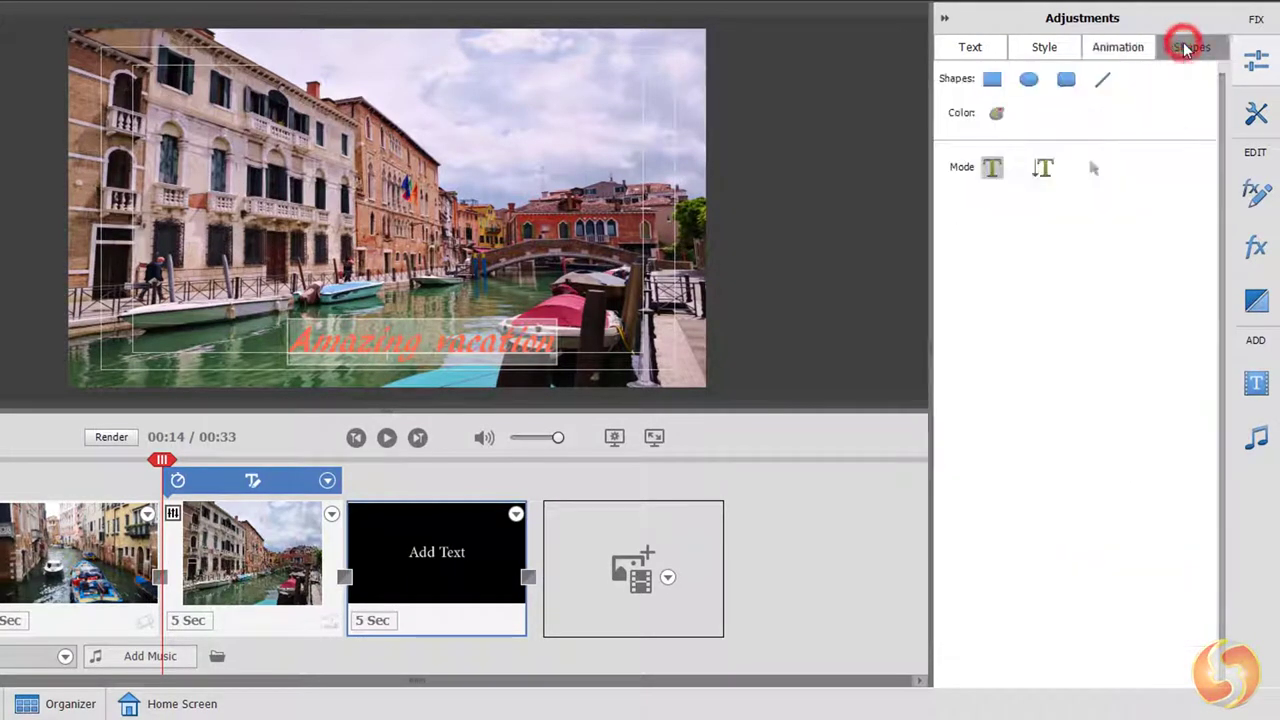
{"action": "left_click", "coordinate": [995, 84]}
{"action": "left_click_drag", "start_coordinate": [252, 117], "coordinate": [432, 232]}
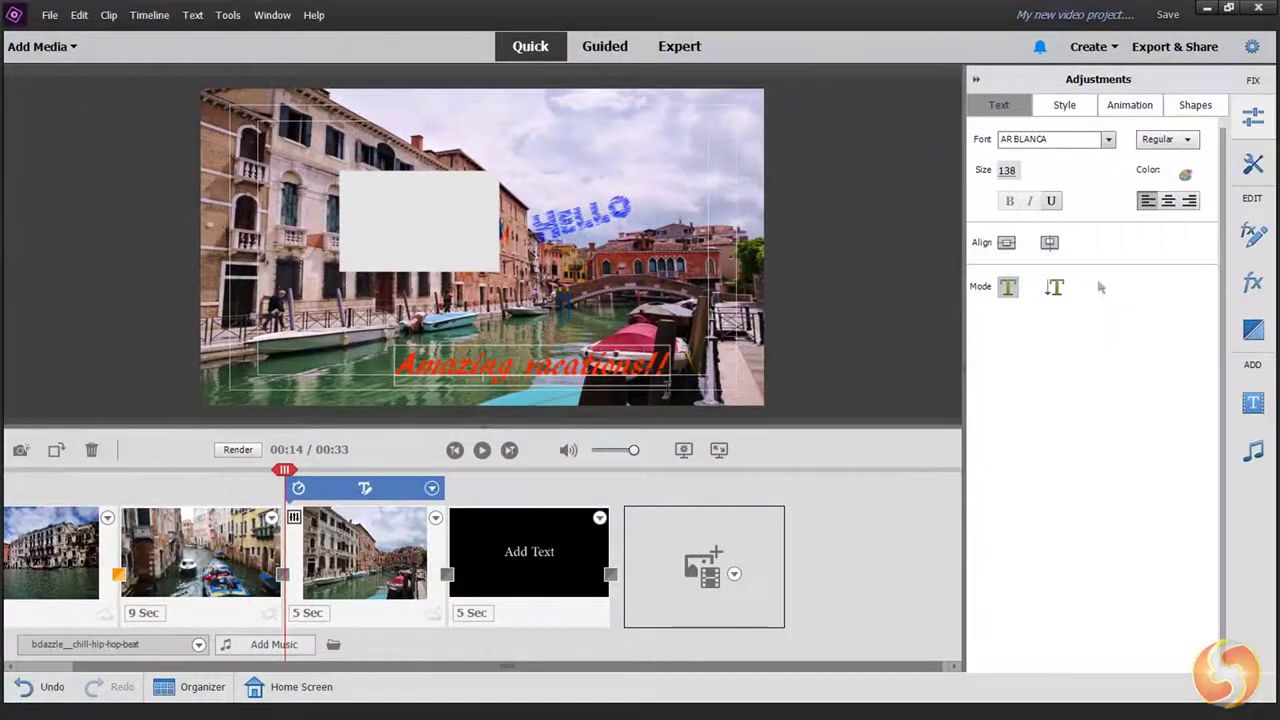
Step: Preview the Guided Fun Edits tutorials, then save the Venice storyboard with File > Save As
{"action": "left_click", "coordinate": [606, 48]}
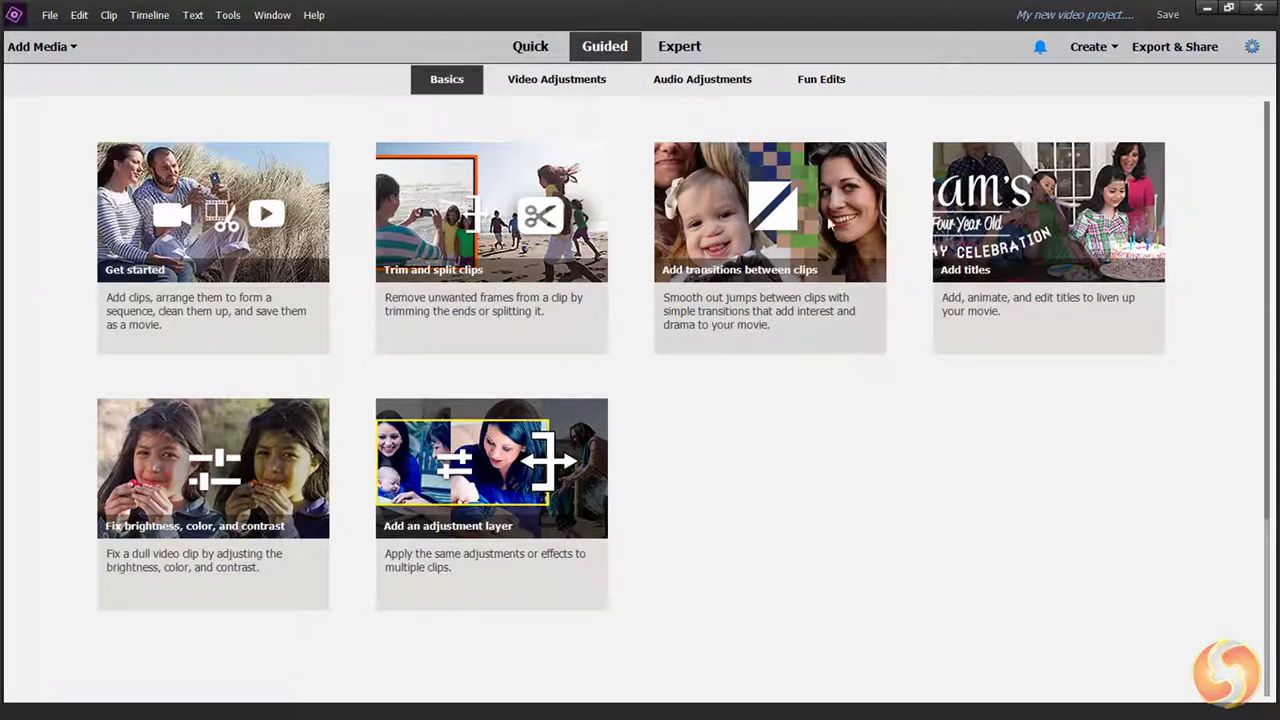
{"action": "left_click", "coordinate": [815, 80]}
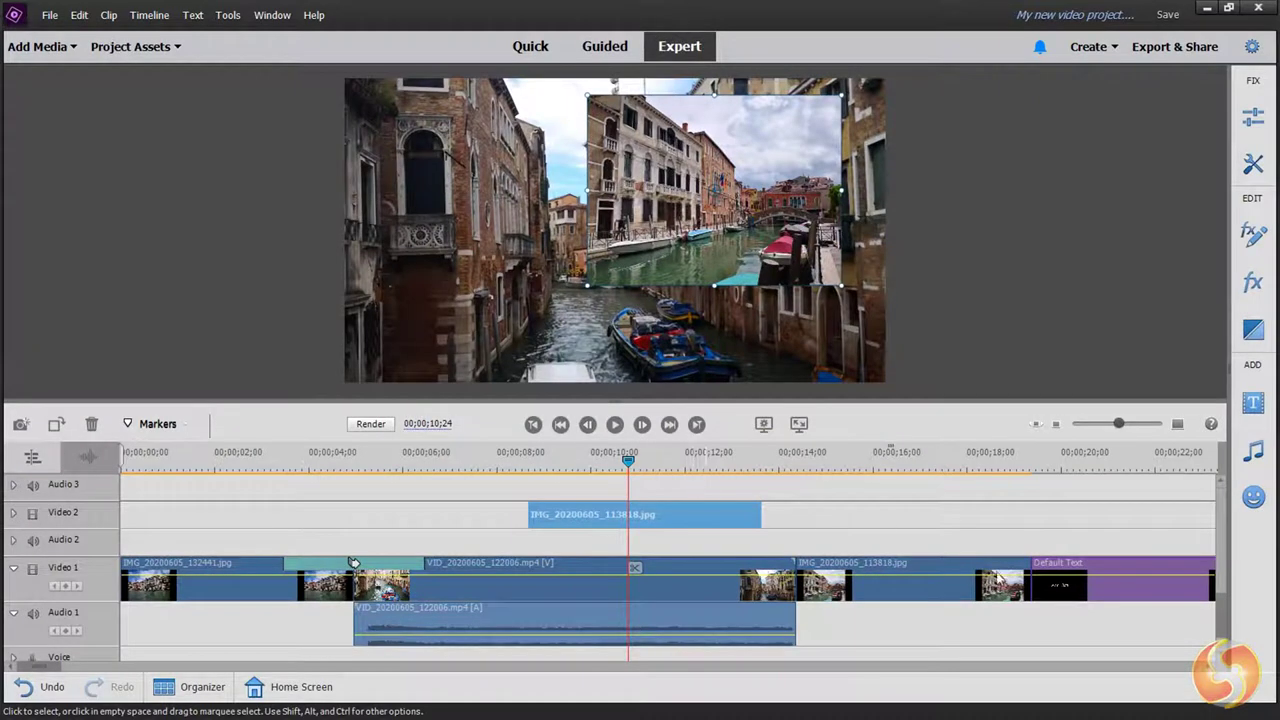
{"action": "left_click", "coordinate": [50, 16]}
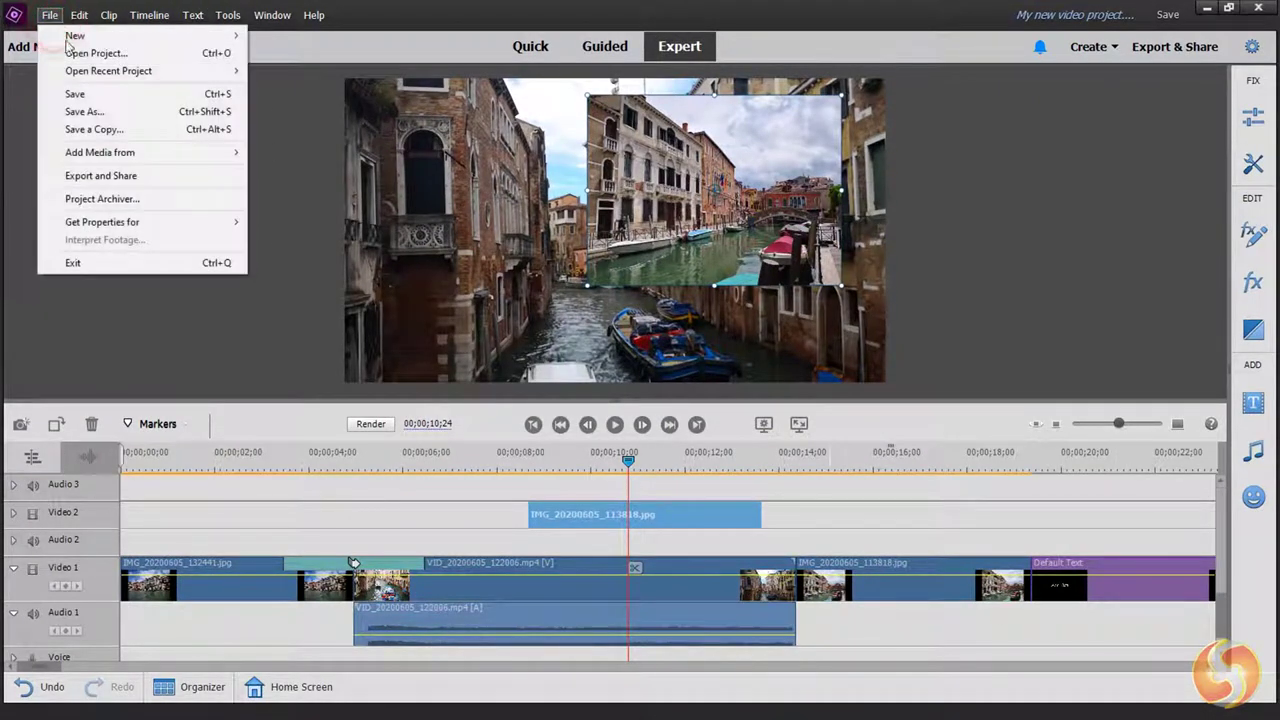
{"action": "left_click", "coordinate": [94, 111]}
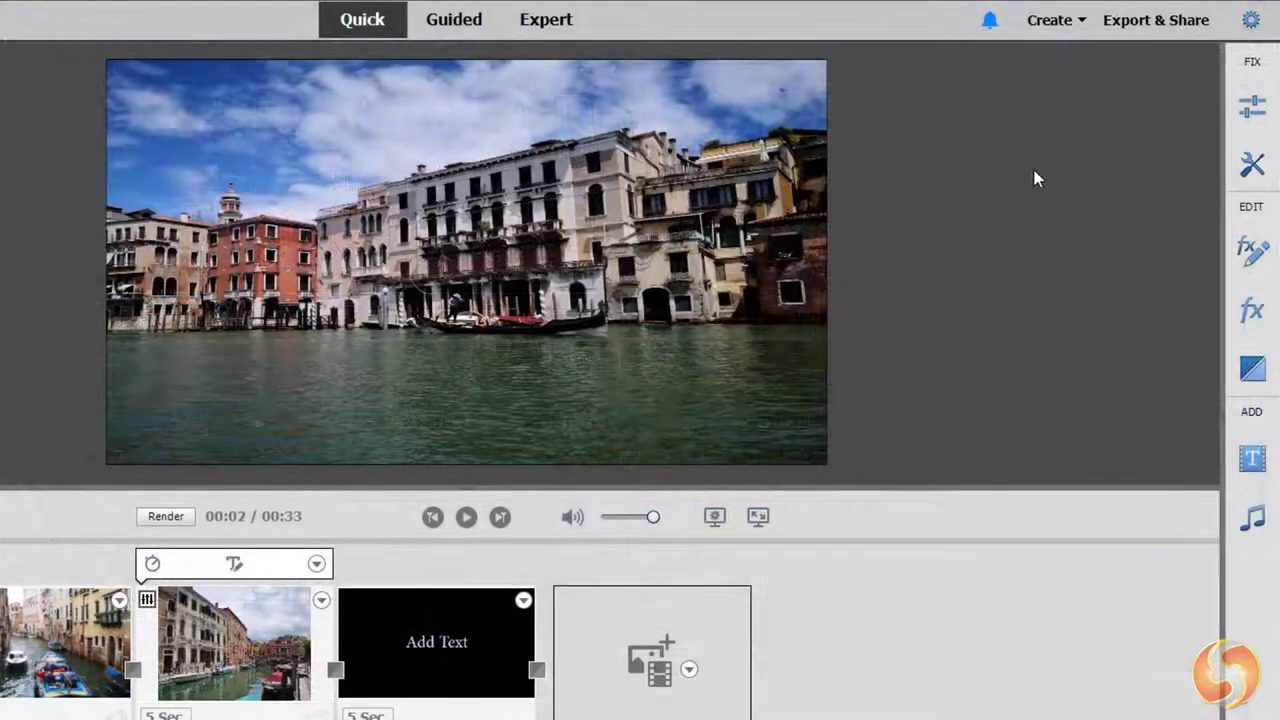
Step: Review the Export & Share destinations: Devices, Disc, Online, Audio and Image
{"action": "left_click", "coordinate": [1182, 22]}
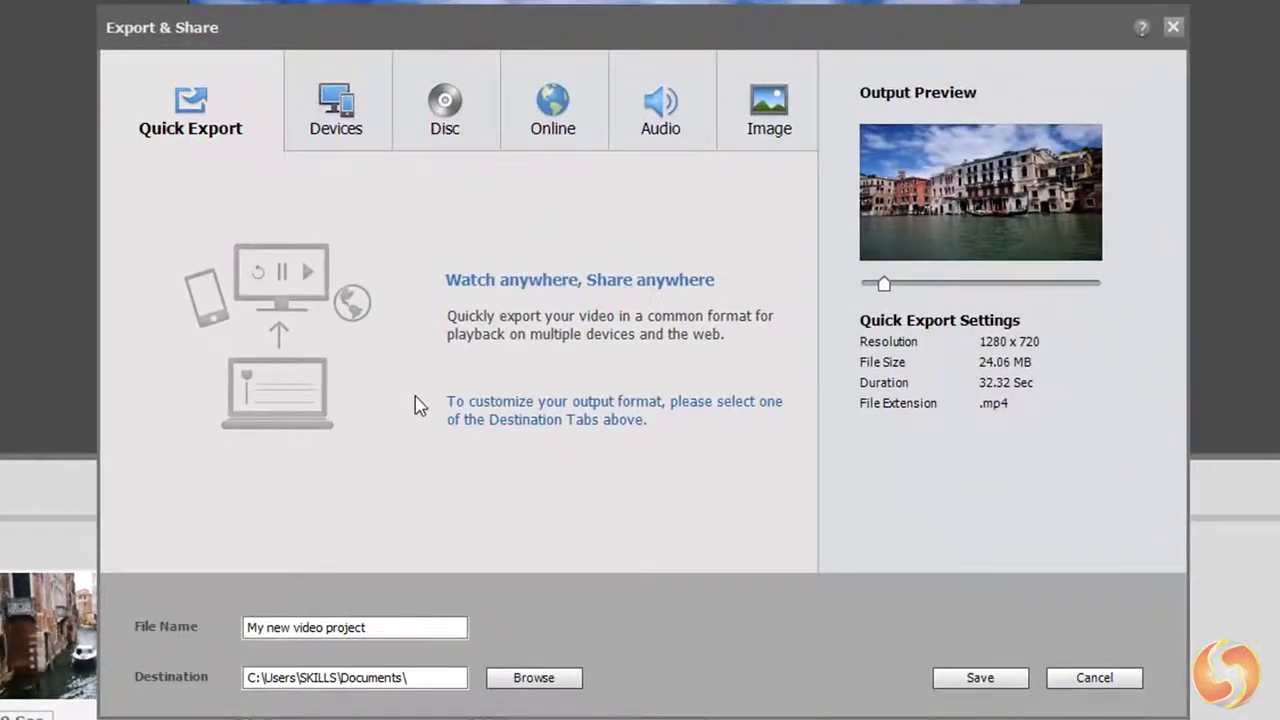
{"action": "left_click", "coordinate": [376, 107]}
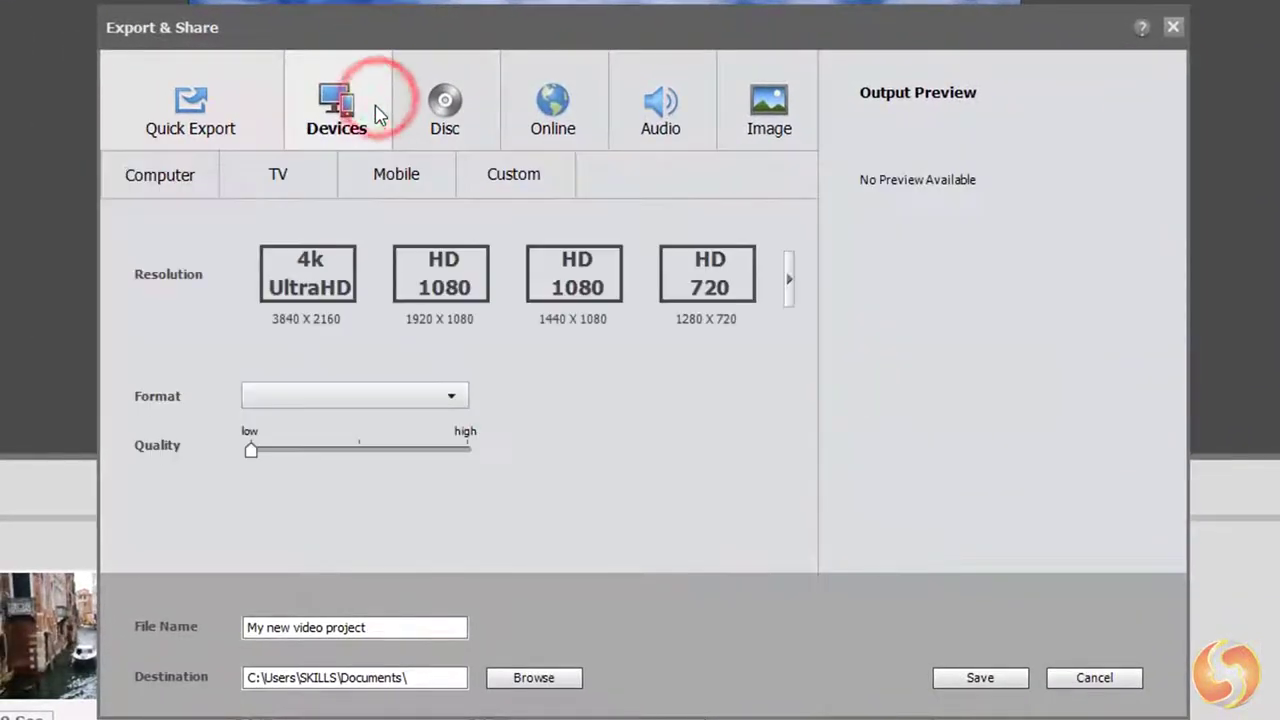
{"action": "left_click", "coordinate": [437, 120]}
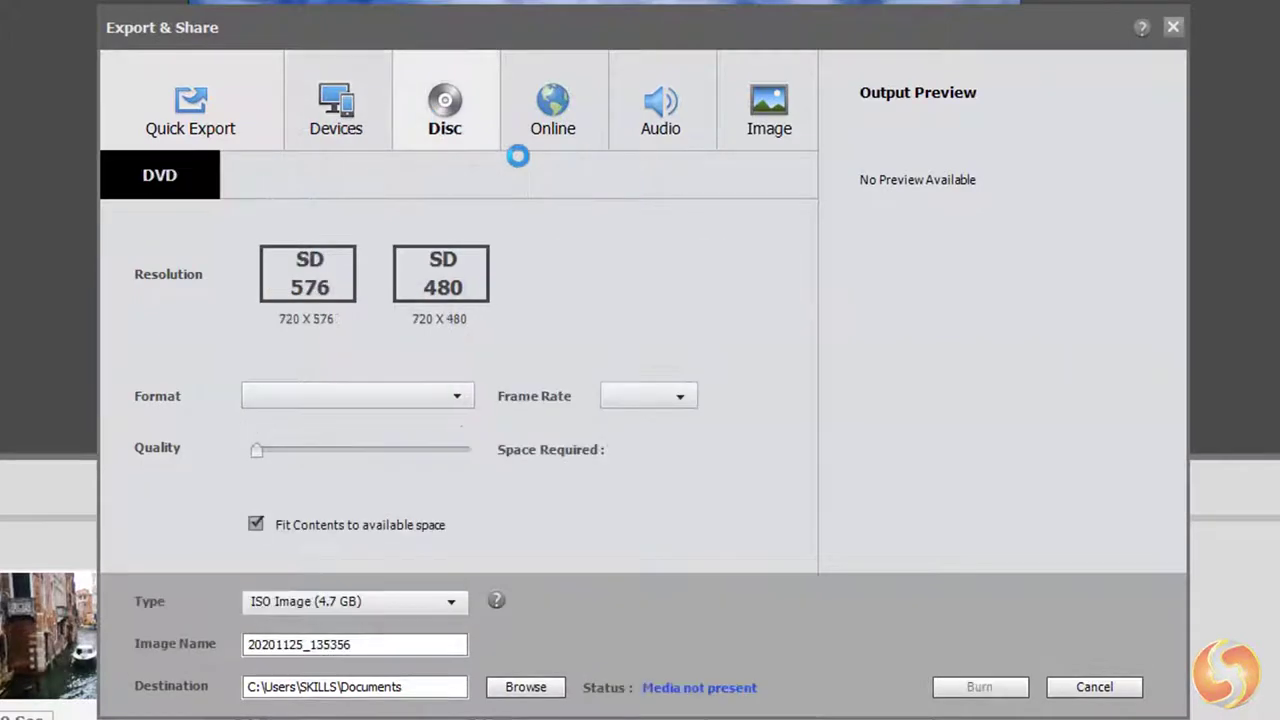
{"action": "left_click", "coordinate": [530, 130]}
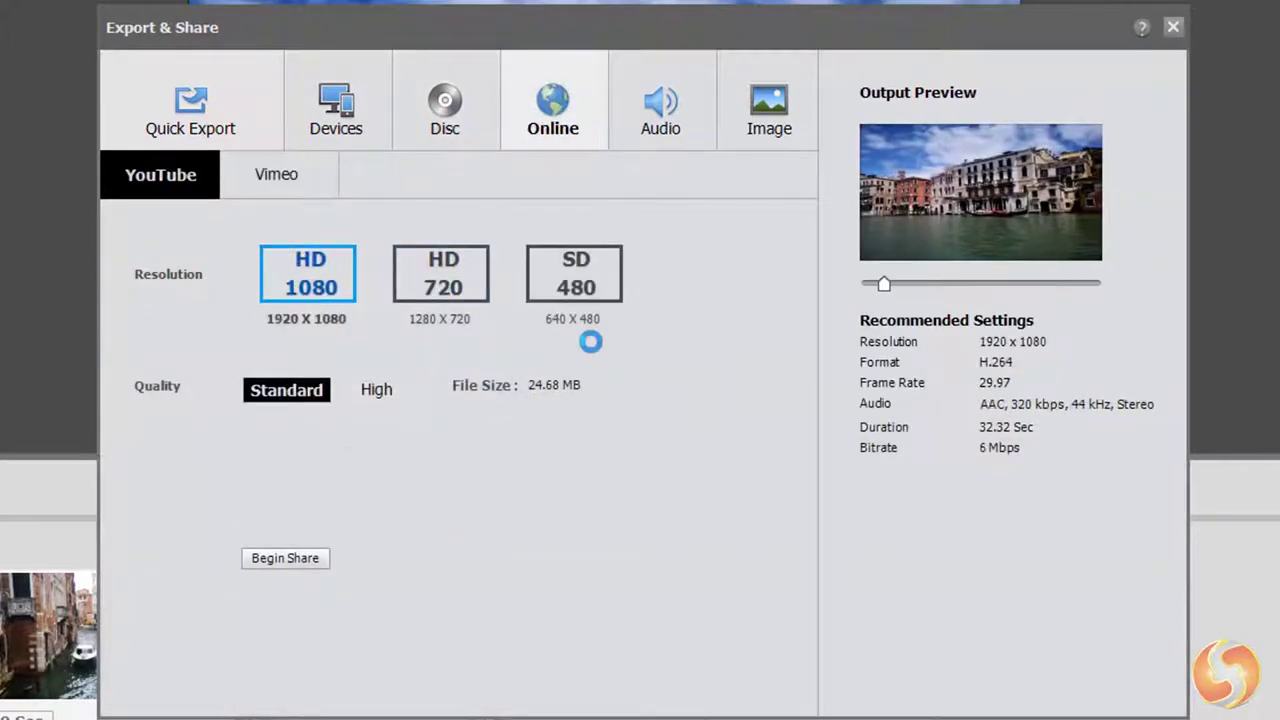
{"action": "left_click", "coordinate": [693, 120]}
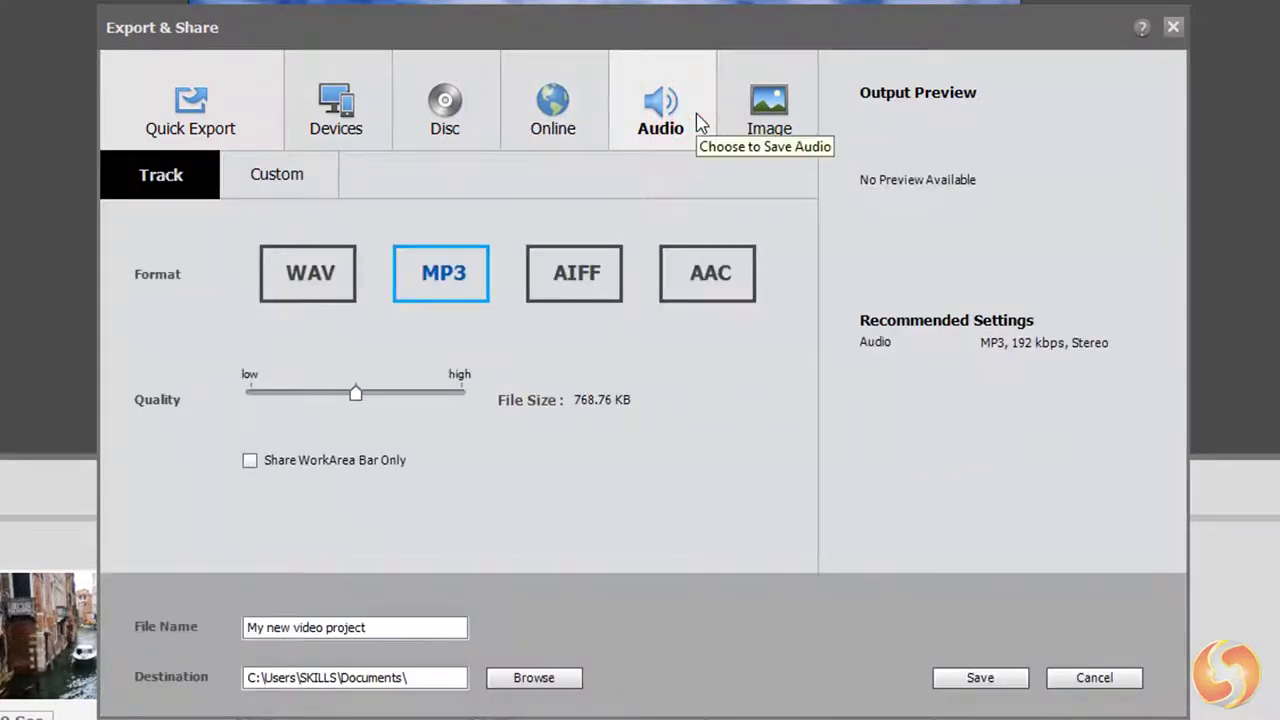
{"action": "left_click", "coordinate": [760, 125]}
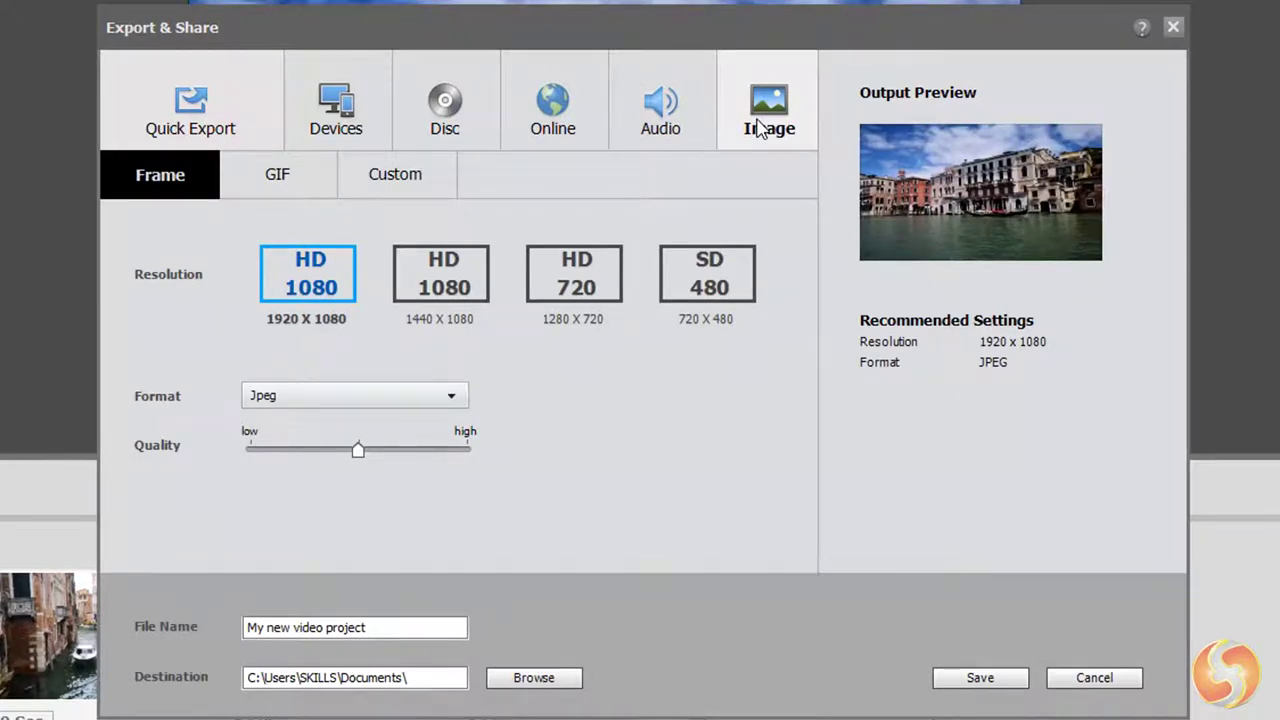
Step: Bring up Advanced Settings for a Custom device export
{"action": "left_click", "coordinate": [358, 114]}
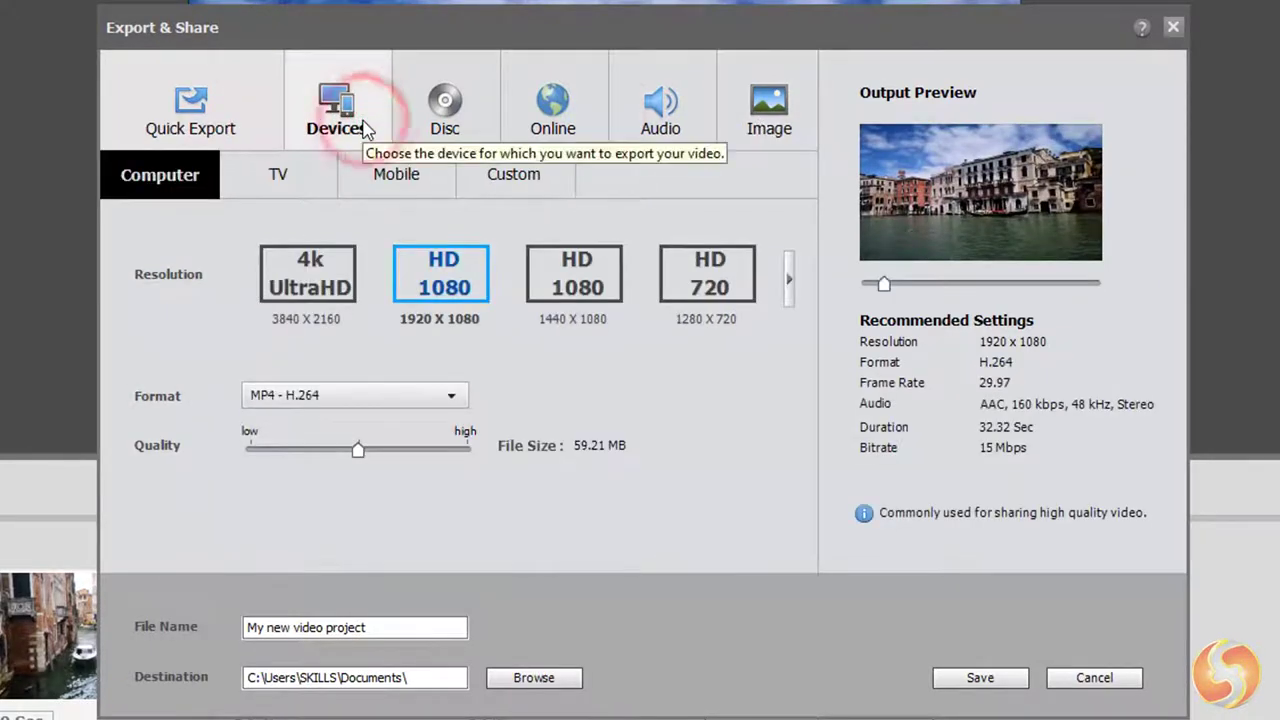
{"action": "left_click", "coordinate": [532, 173]}
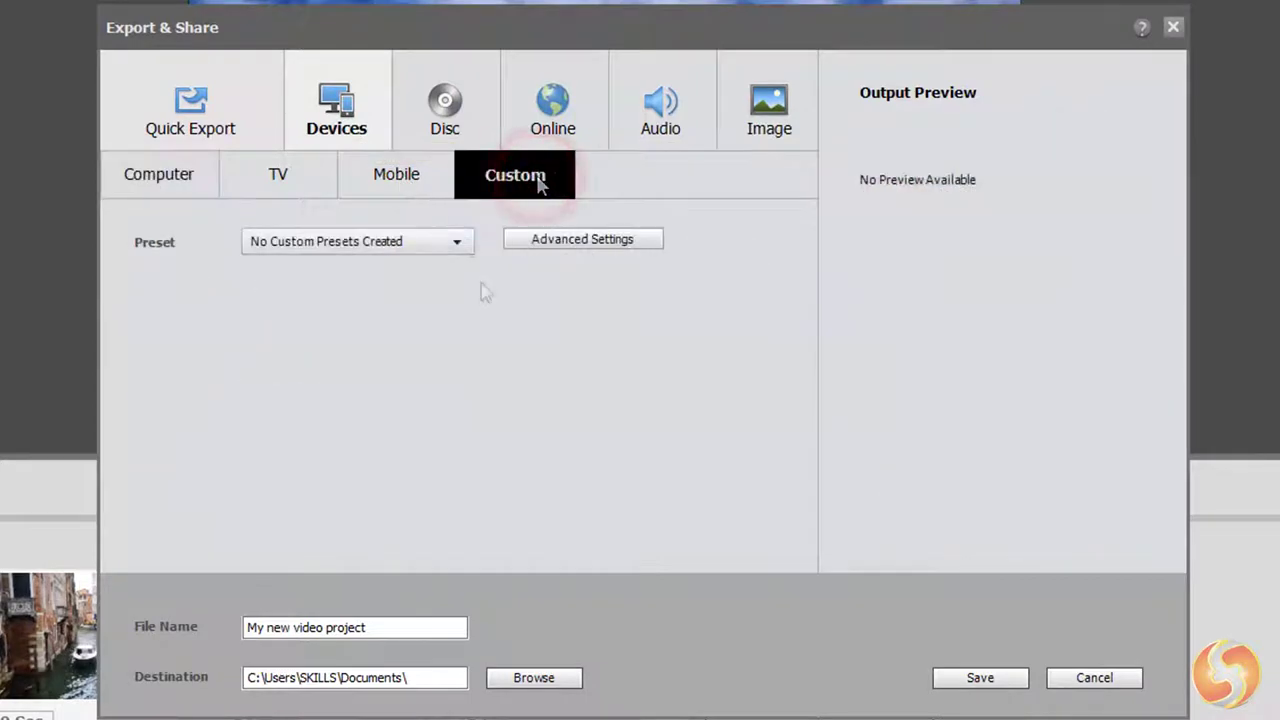
{"action": "left_click", "coordinate": [590, 242]}
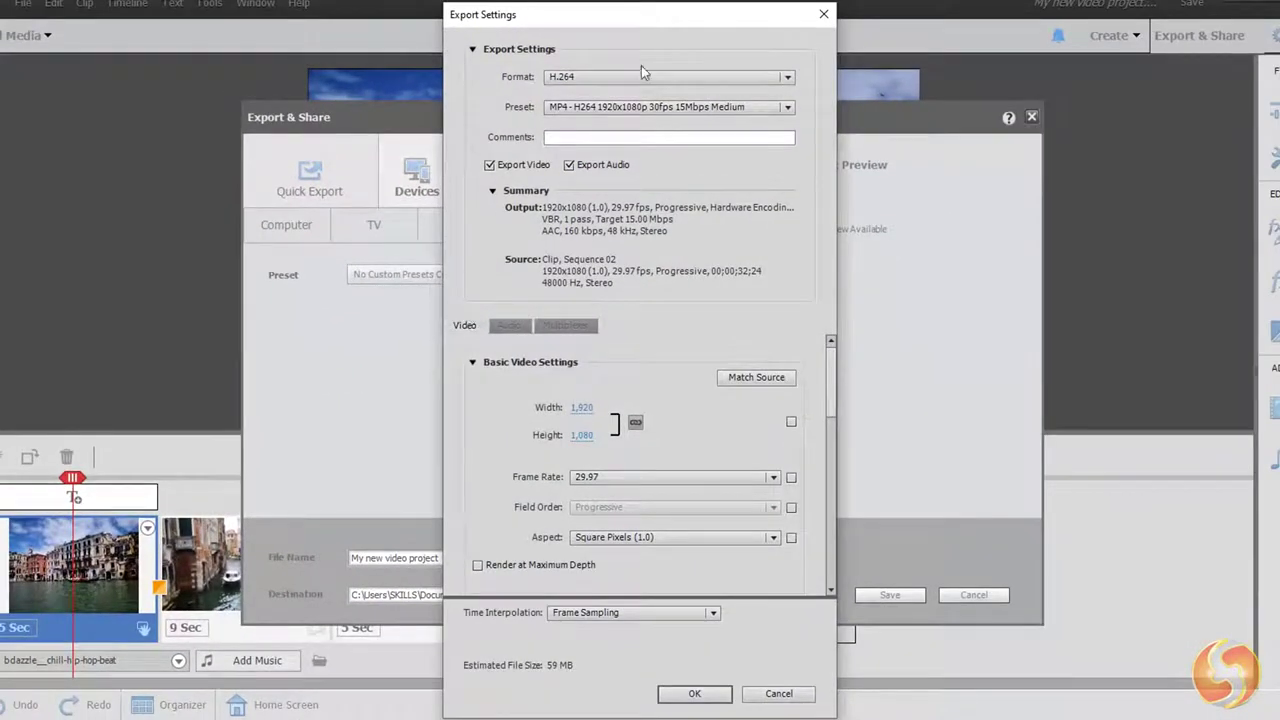
Step: Check the Format, Preset and Frame Rate options, keep H.264, and close Export Settings
{"action": "left_click", "coordinate": [645, 77]}
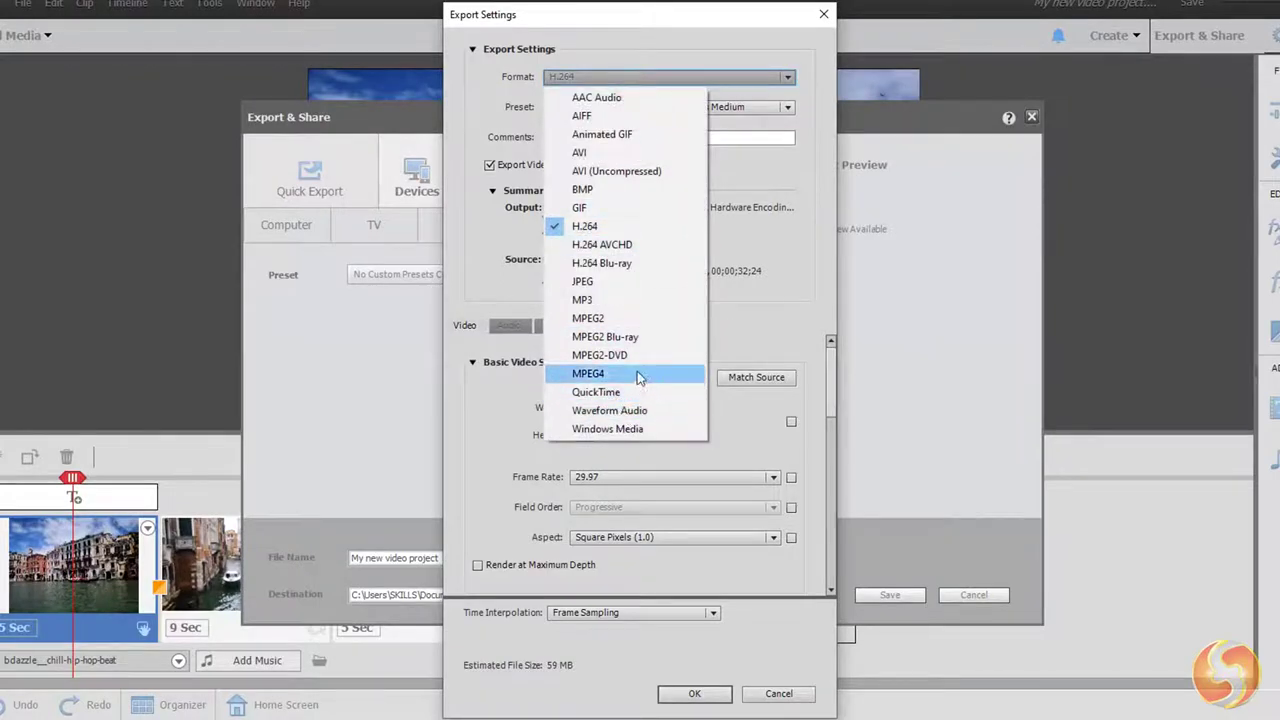
{"action": "left_click", "coordinate": [712, 107]}
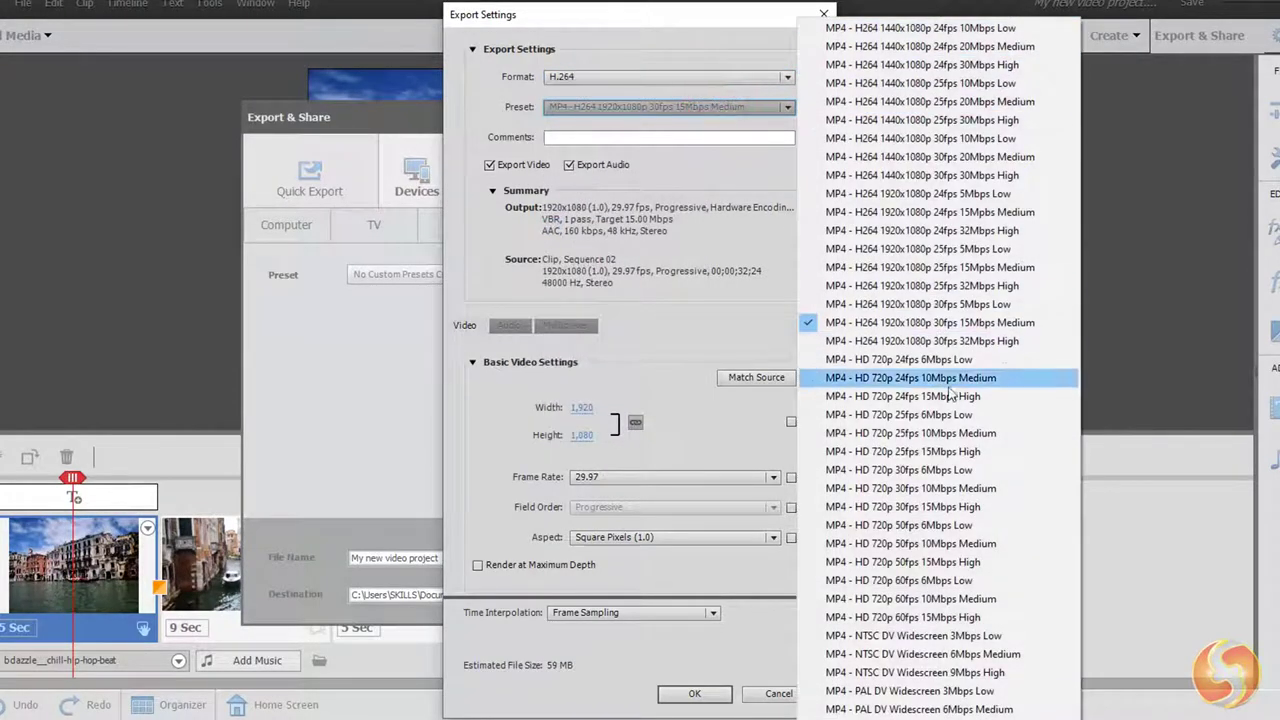
{"action": "left_click", "coordinate": [642, 480]}
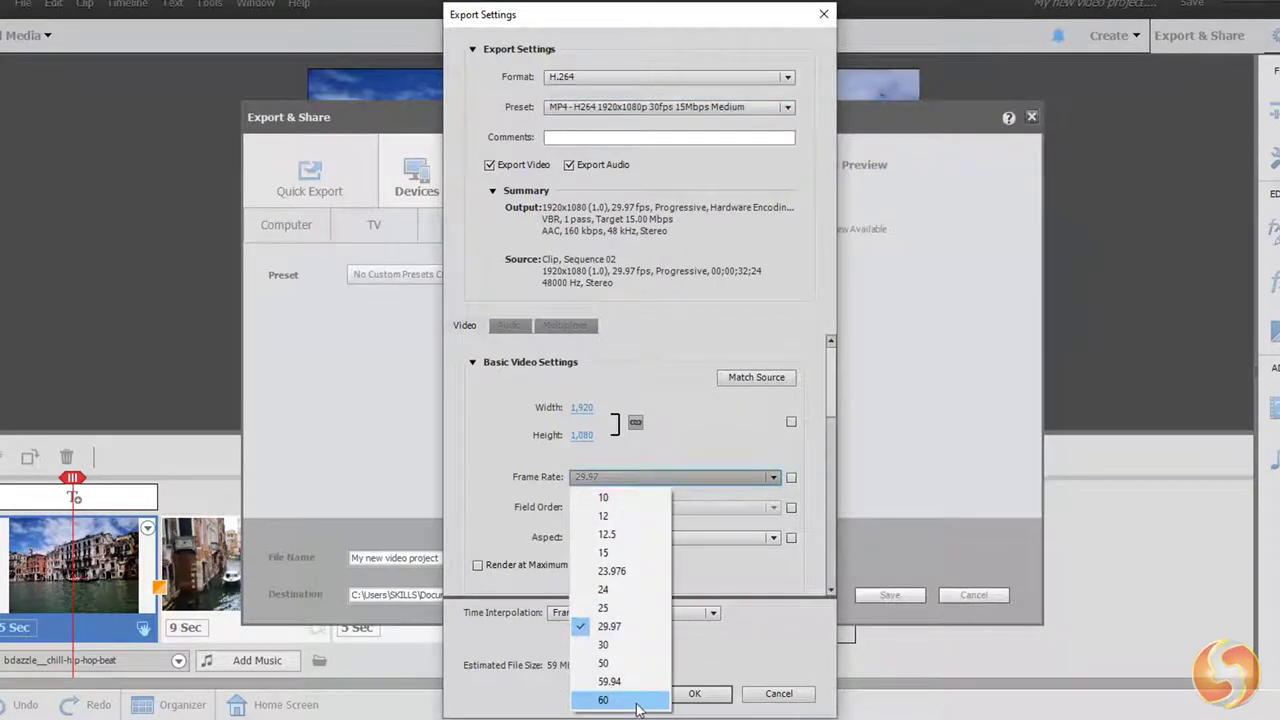
{"action": "left_click", "coordinate": [691, 371]}
{"action": "left_click", "coordinate": [694, 693]}
Step: Review the export file name 'My new video project' and the Documents destination
{"action": "left_click", "coordinate": [394, 558]}
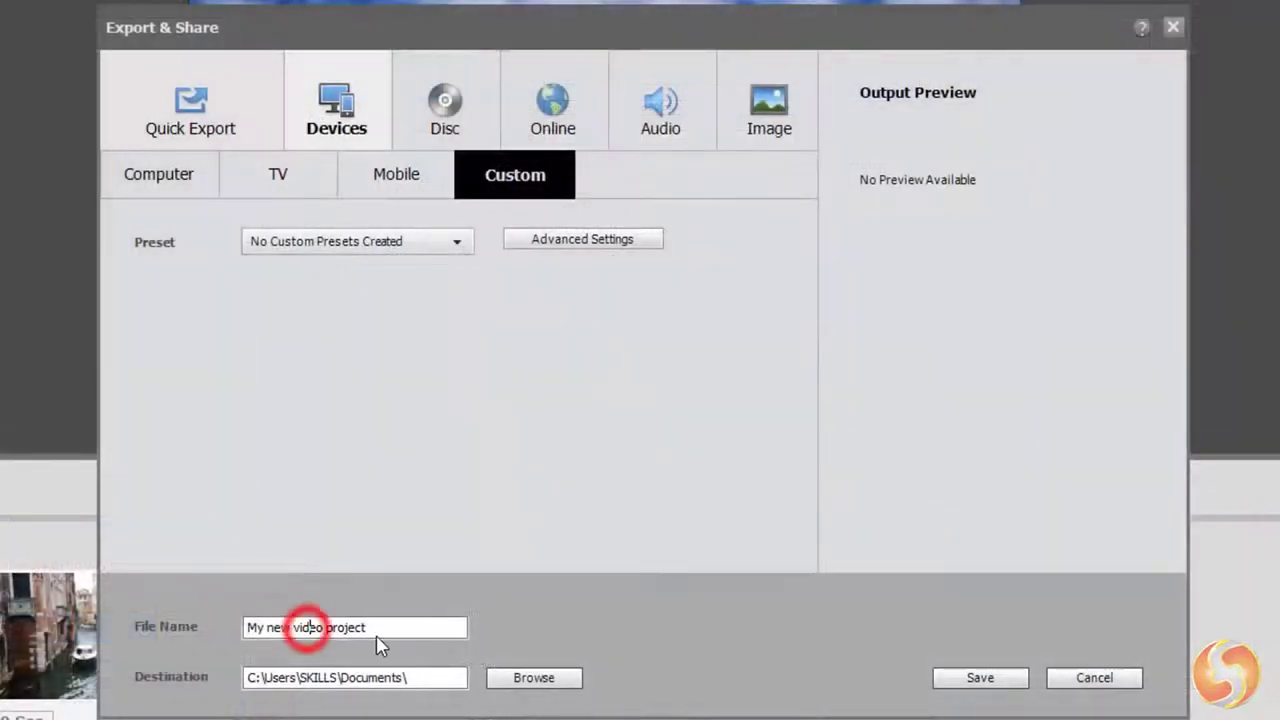
{"action": "triple_click", "coordinate": [371, 629]}
{"action": "left_click", "coordinate": [388, 678]}
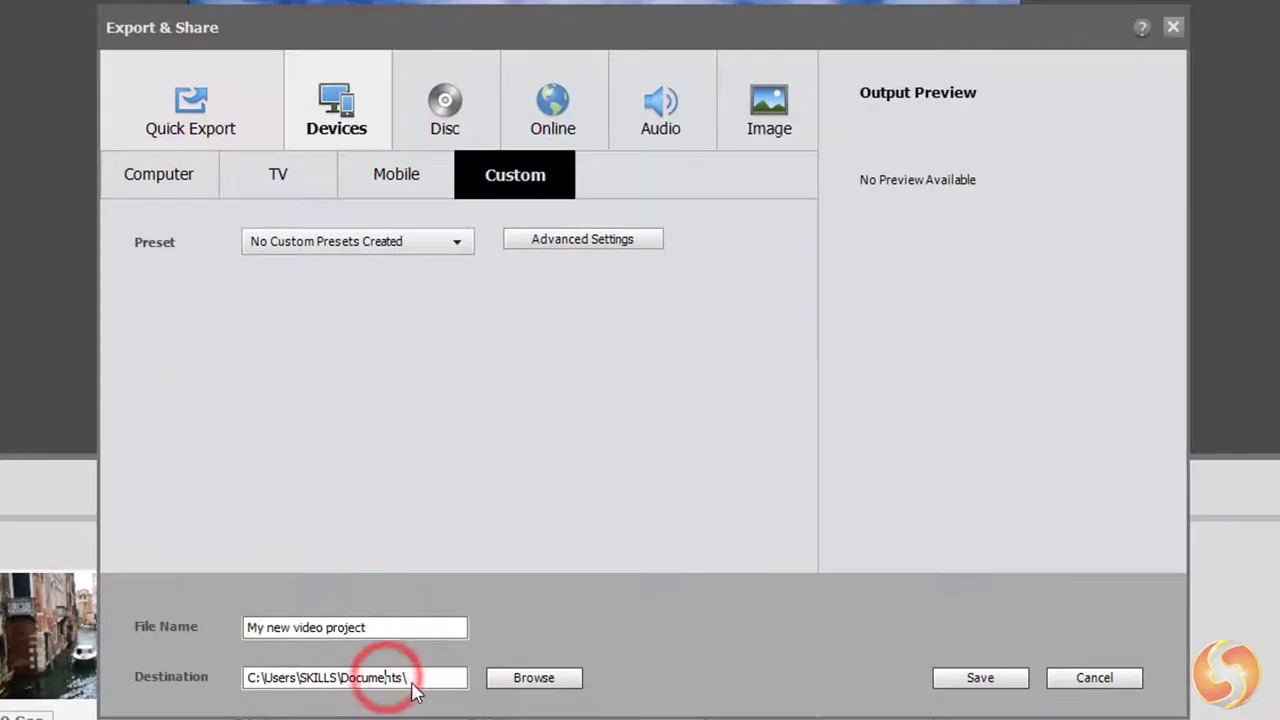
Step: Save the 'My new video project' export to Documents and return to the storyboard
{"action": "left_click", "coordinate": [980, 678]}
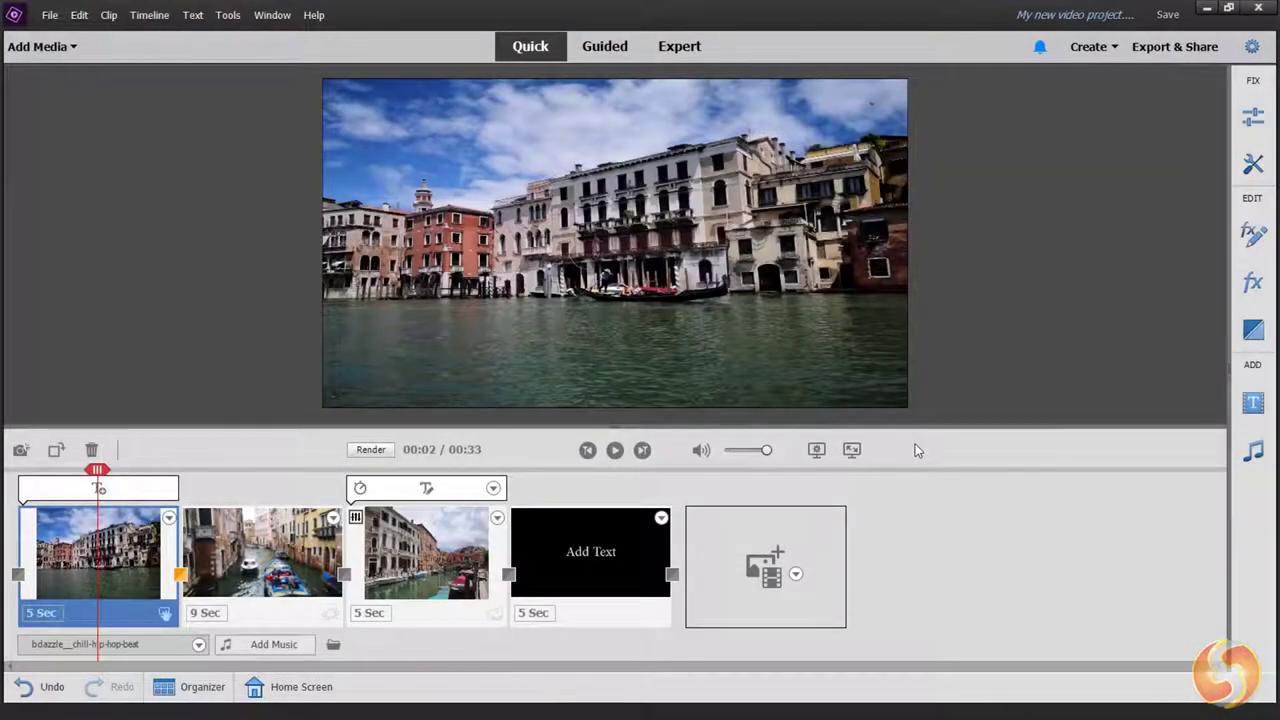